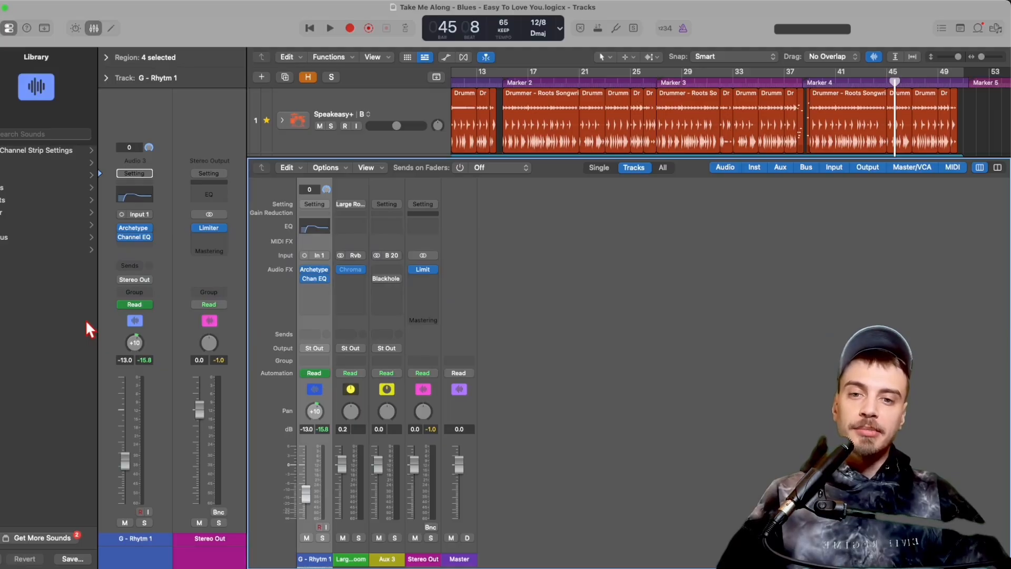
Try grouping the G - Wide Stab 1 and G - Rhytm 1 tracks into a summing track stack.
{"action": "key", "text": "x"}
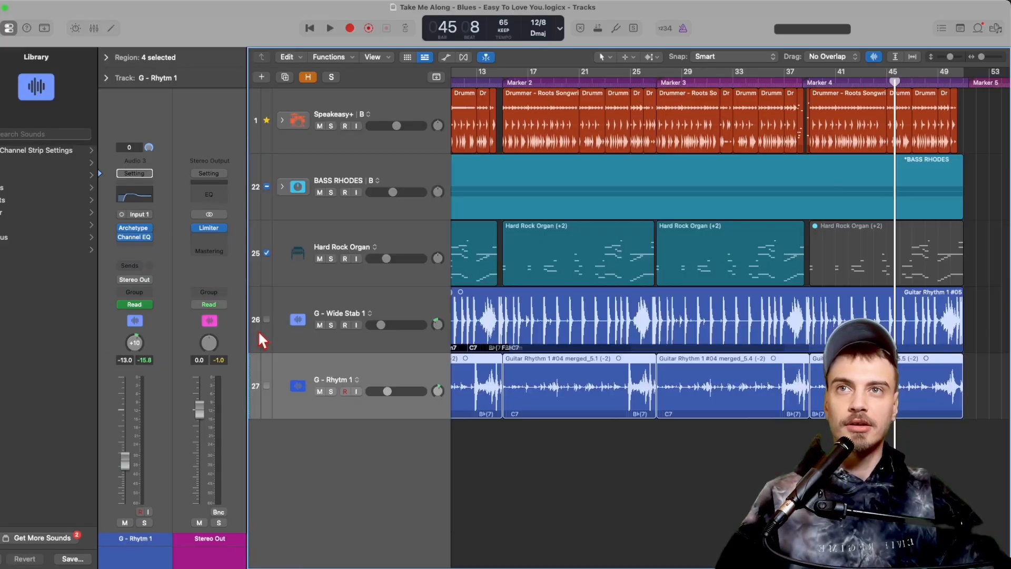
{"action": "left_click", "coordinate": [385, 304], "text": "shift"}
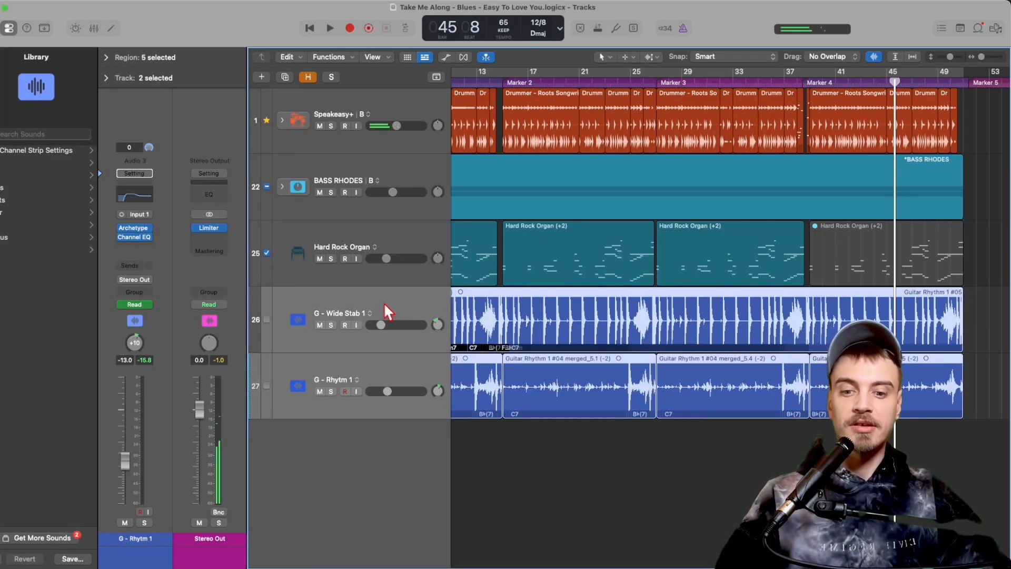
{"action": "key", "text": "super+shift+d"}
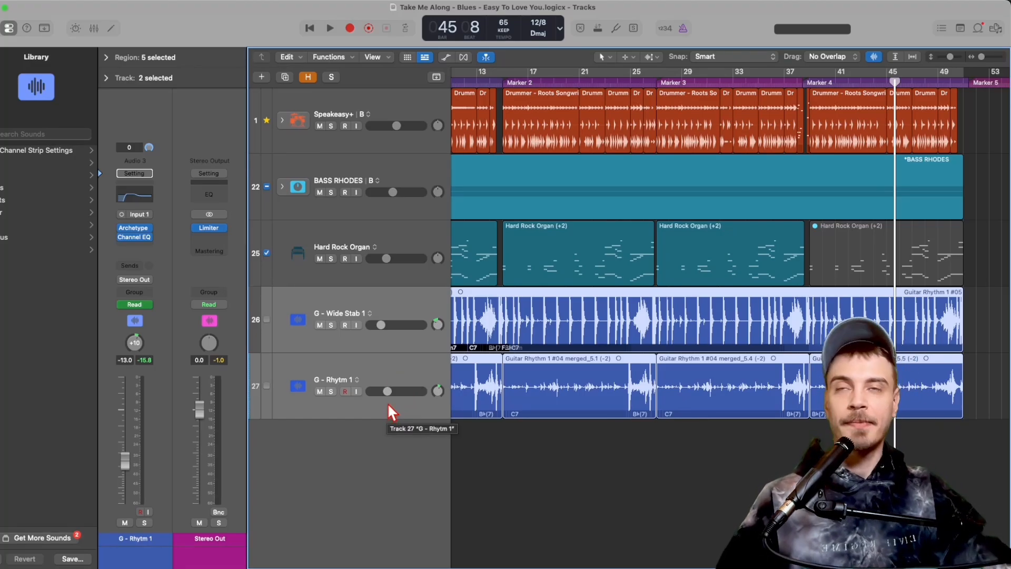
{"action": "left_click", "coordinate": [441, 380]}
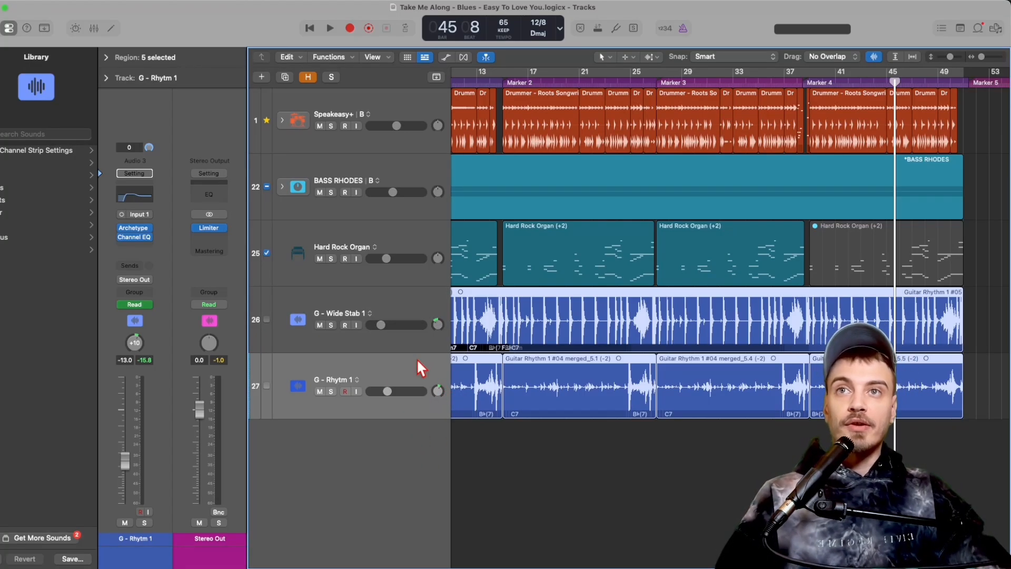
{"action": "left_click", "coordinate": [413, 311], "text": "shift"}
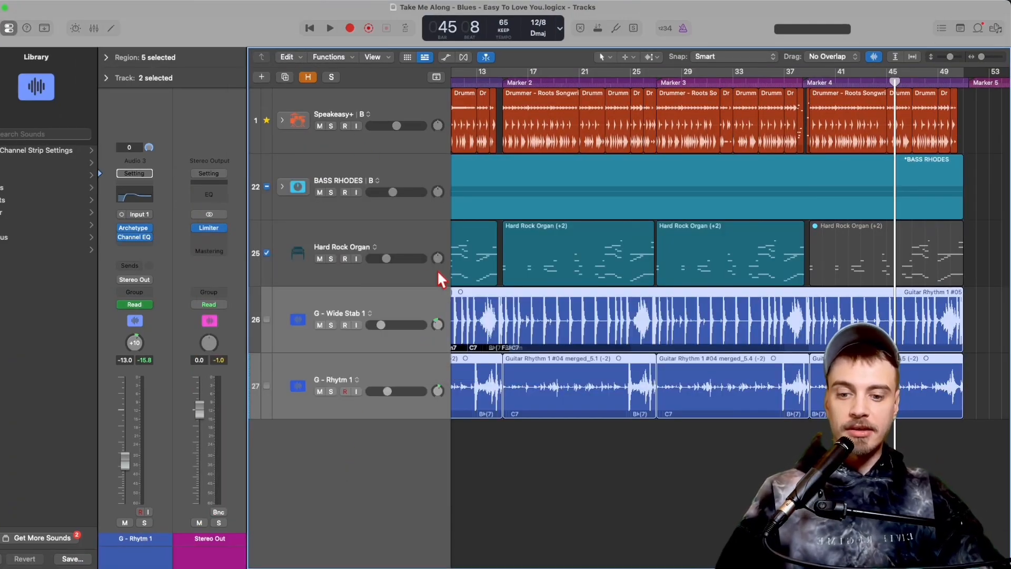
{"action": "key", "text": "super+shift+d"}
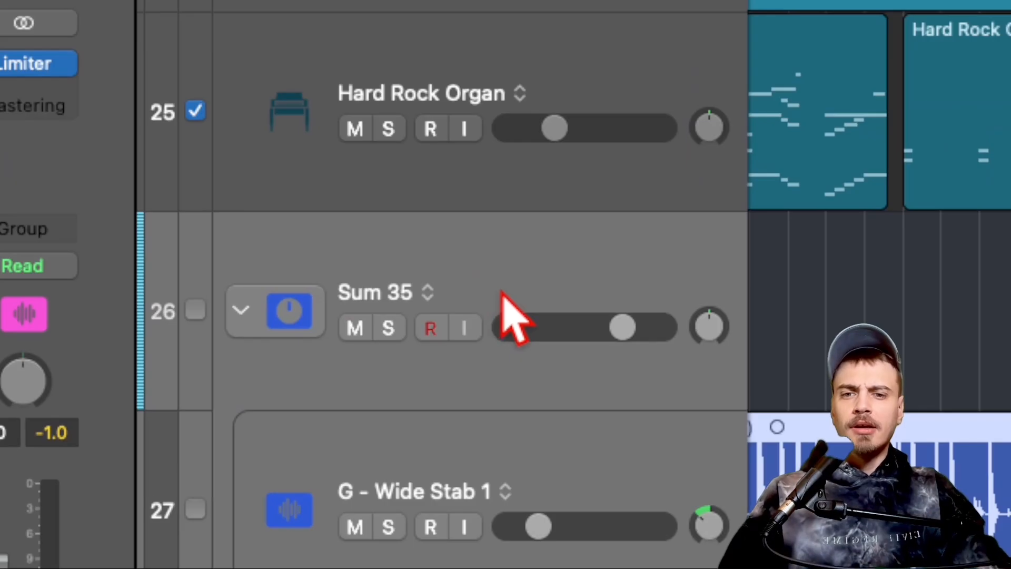
{"action": "left_click_drag", "start_coordinate": [514, 413], "coordinate": [553, 263]}
{"action": "left_click_drag", "start_coordinate": [495, 279], "coordinate": [494, 283]}
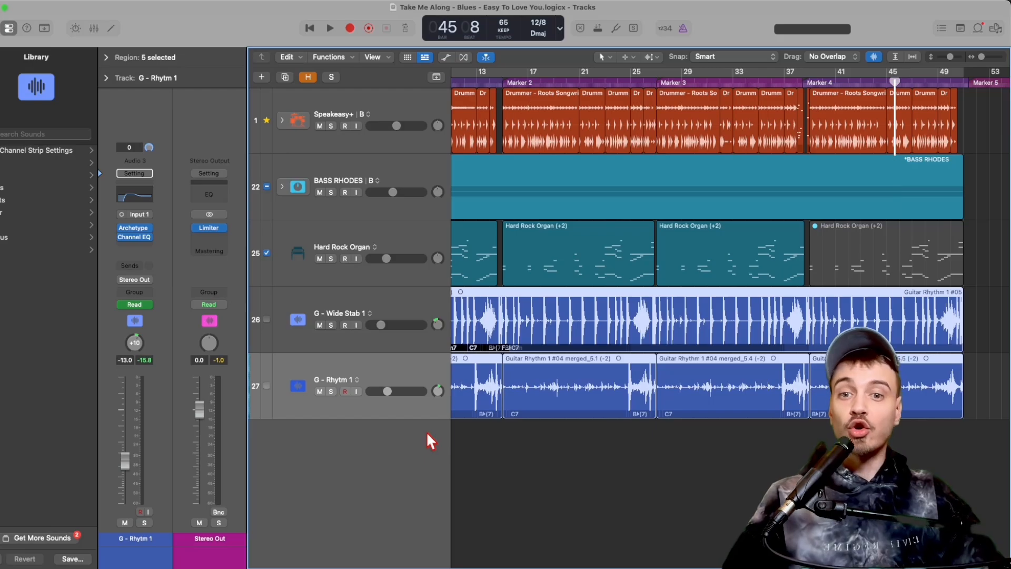
{"action": "key", "text": "x"}
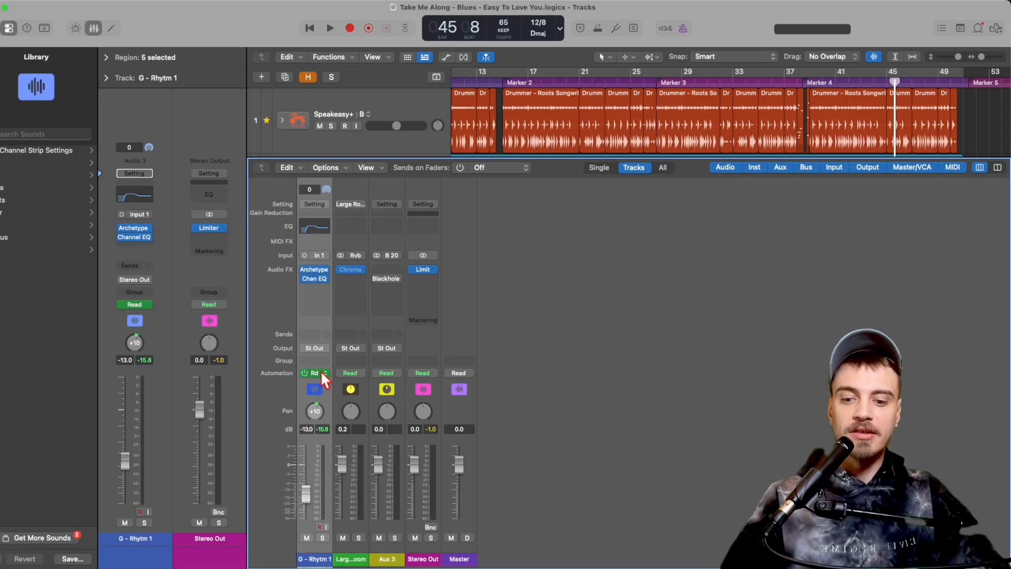
{"action": "key", "text": "x"}
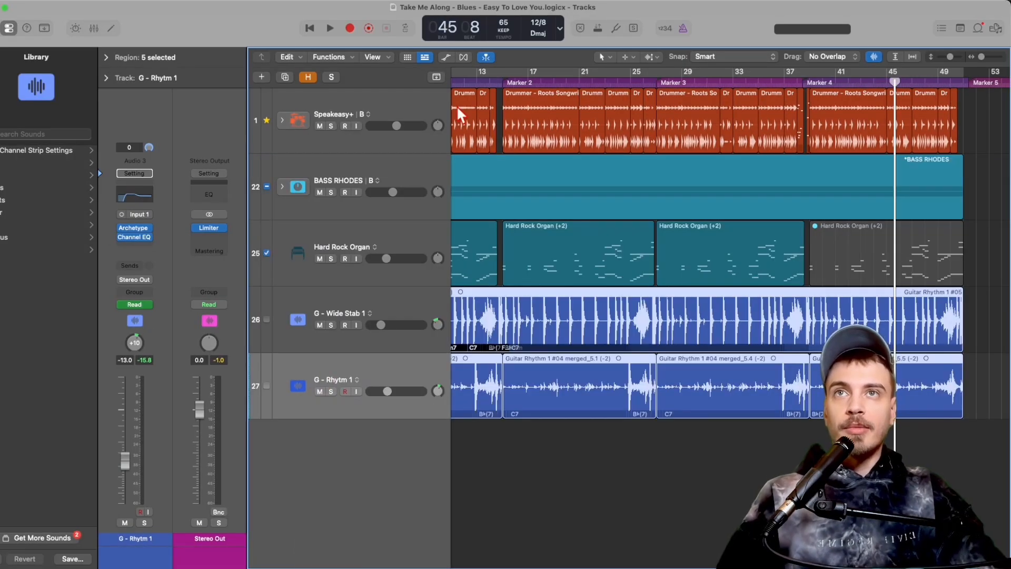
Move the playhead near the song's start, expand the Speakeasy+ drum stack, and play the song.
{"action": "key", "text": "super+Left"}
{"action": "left_click", "coordinate": [498, 82]}
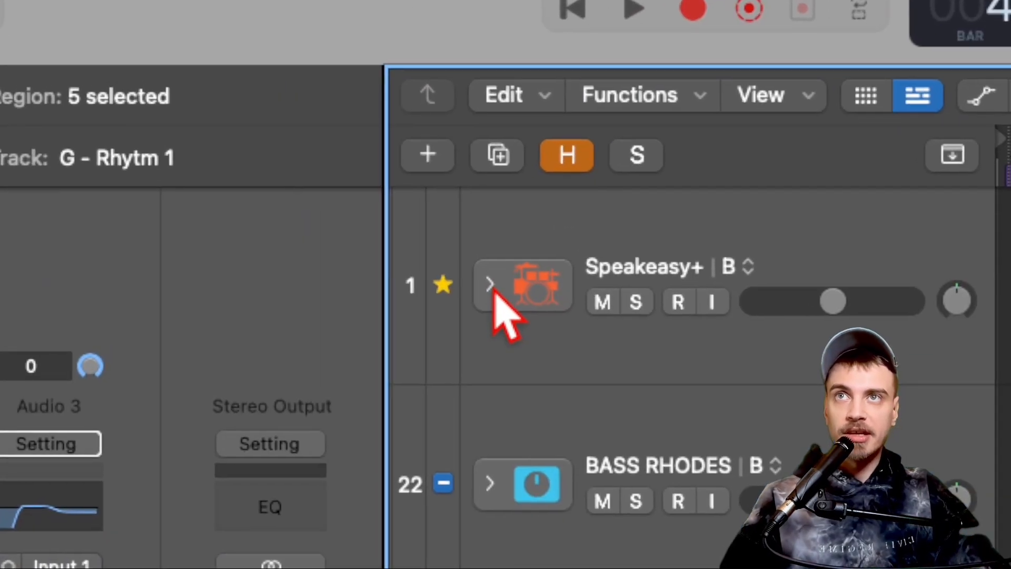
{"action": "left_click", "coordinate": [327, 158]}
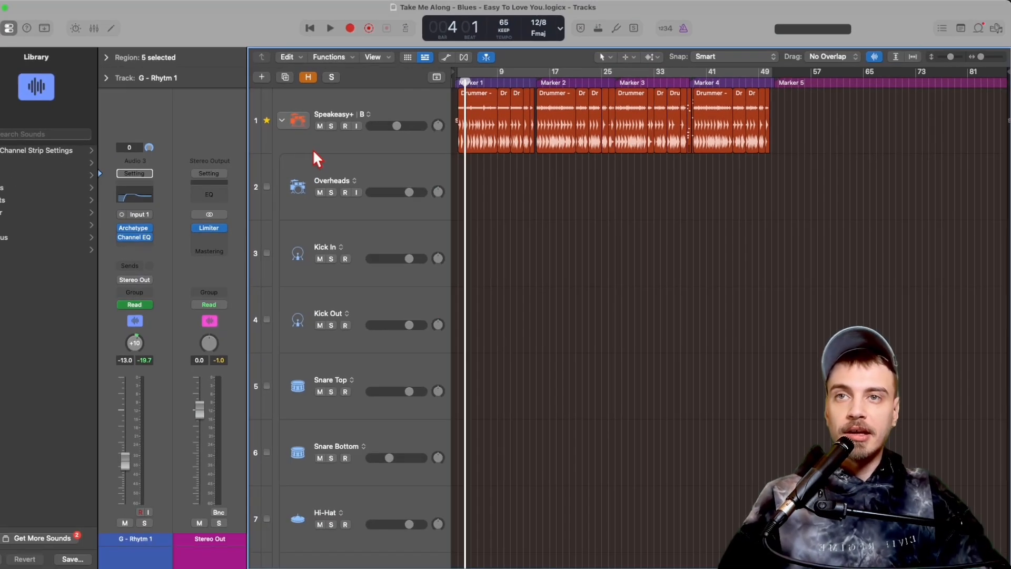
{"action": "scroll", "coordinate": [383, 369], "scroll_direction": "down", "scroll_amount": 6}
{"action": "key", "text": "space"}
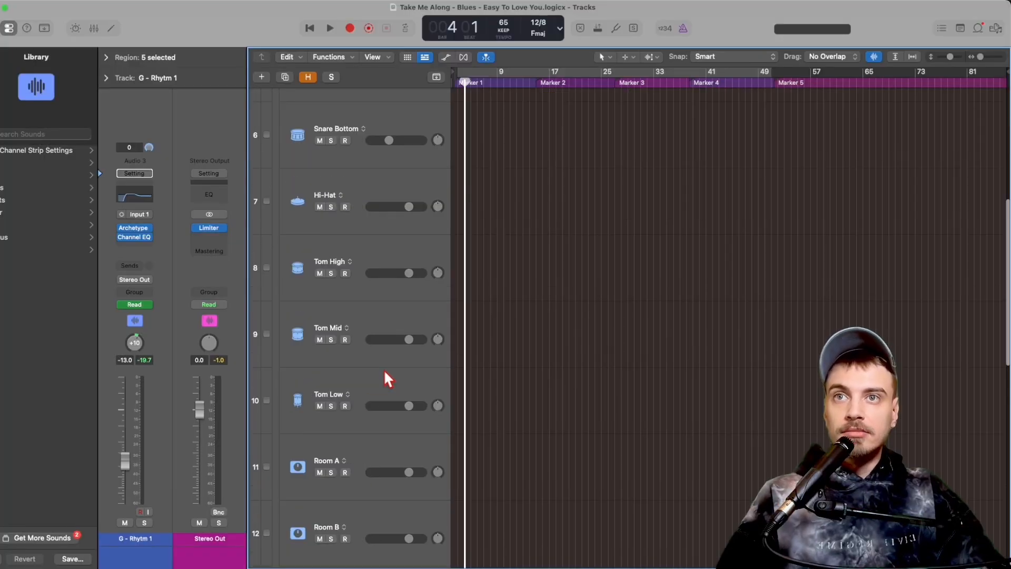
{"action": "left_click", "coordinate": [504, 210], "text": "ctrl+alt"}
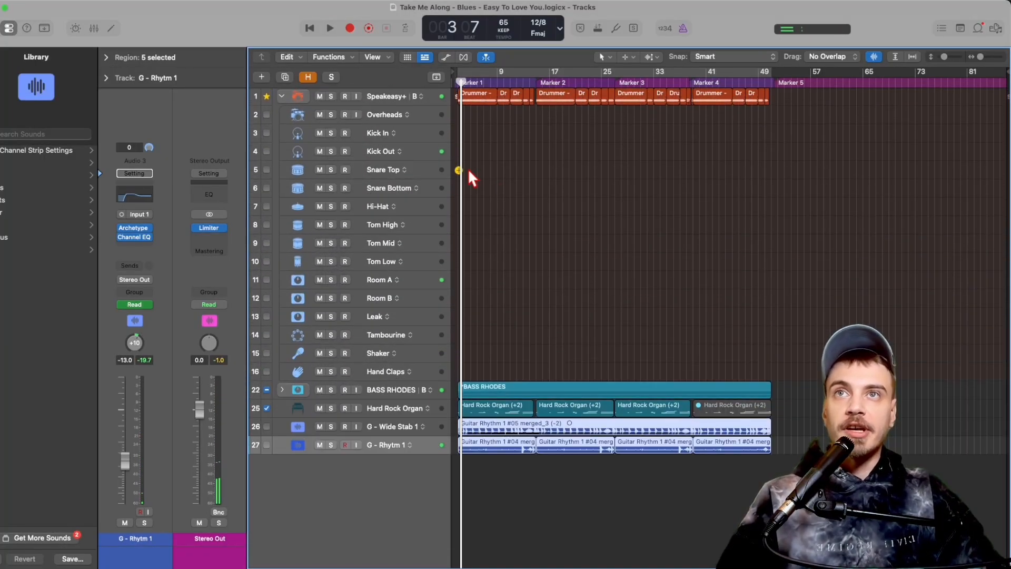
Select the drum subtracks Overheads through Hand Claps to count them, and collapse the Speakeasy+ stack.
{"action": "left_click", "coordinate": [419, 118]}
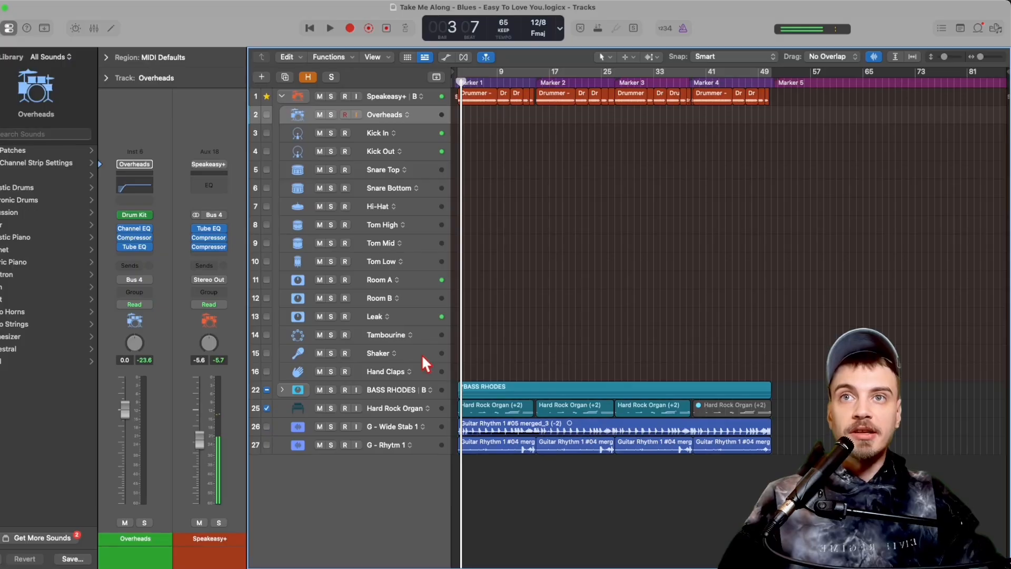
{"action": "left_click", "coordinate": [418, 368], "text": "shift"}
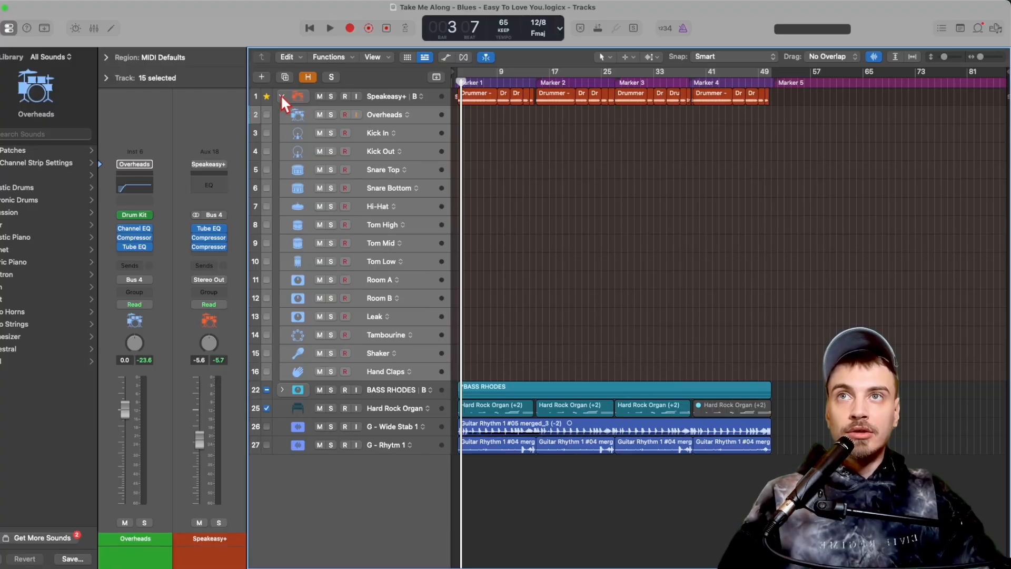
{"action": "left_click", "coordinate": [281, 96]}
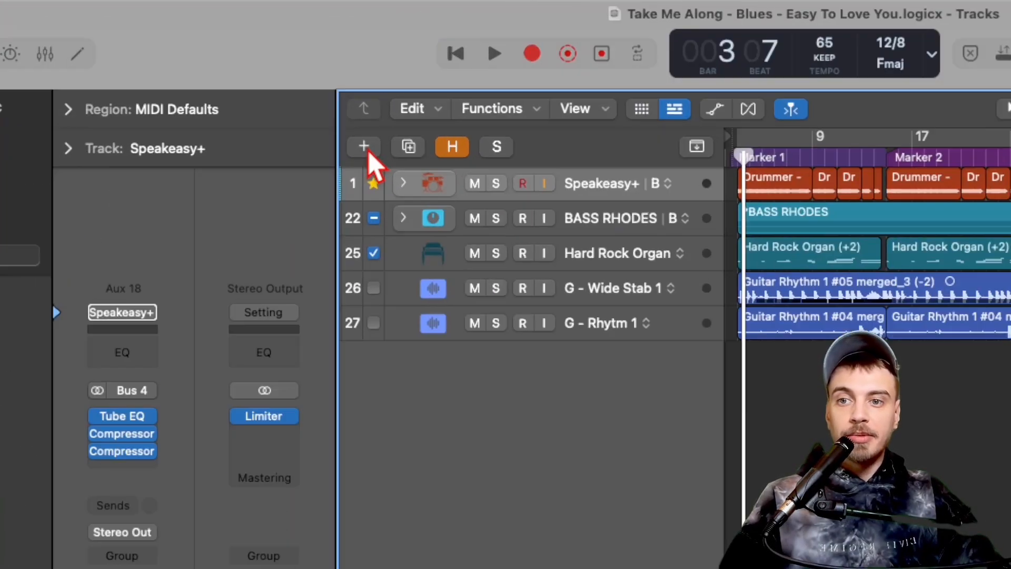
Create 15 new Mic or Line audio tracks with Input 1-2 and Stereo Output.
{"action": "left_click", "coordinate": [365, 149]}
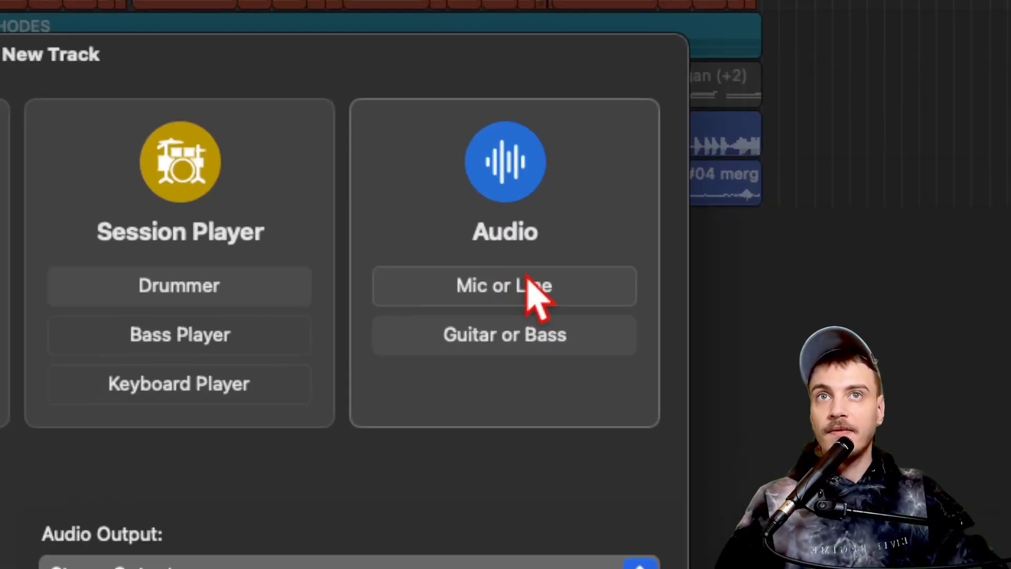
{"action": "left_click", "coordinate": [675, 210]}
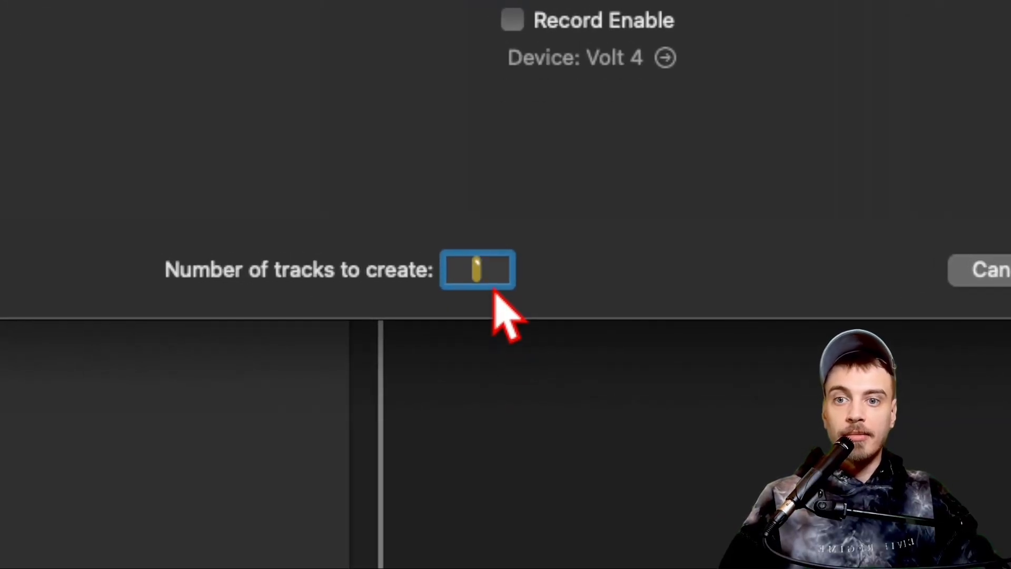
{"action": "left_click", "coordinate": [502, 272]}
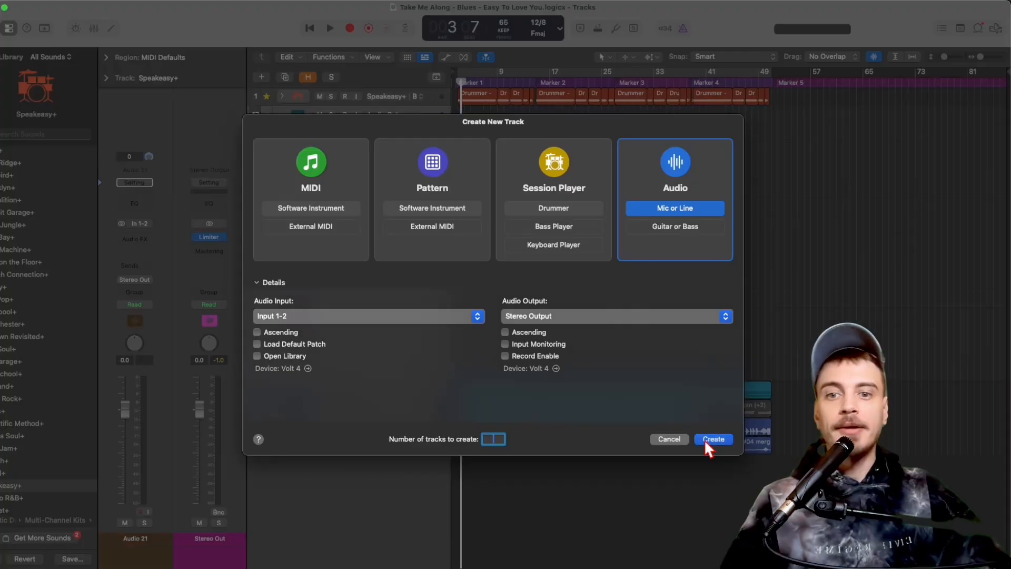
{"action": "left_click", "coordinate": [707, 443]}
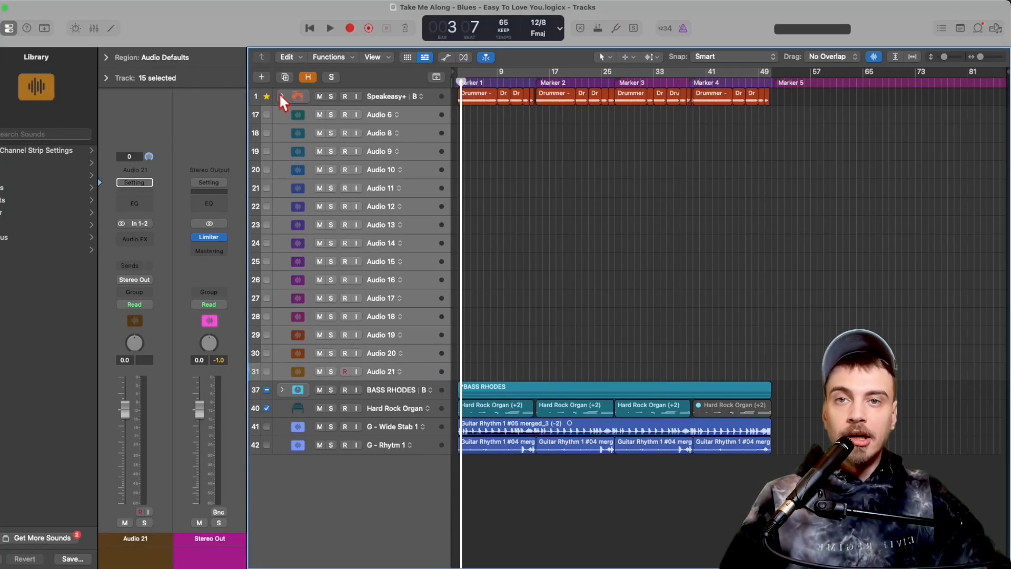
Rename the new audio tracks OH, K IN, K OUT, Snare T/B, HH, Tom H/M/L, Room A/B, Leak, Tamb, Shaker and Hand Claps.
{"action": "left_click", "coordinate": [182, 218]}
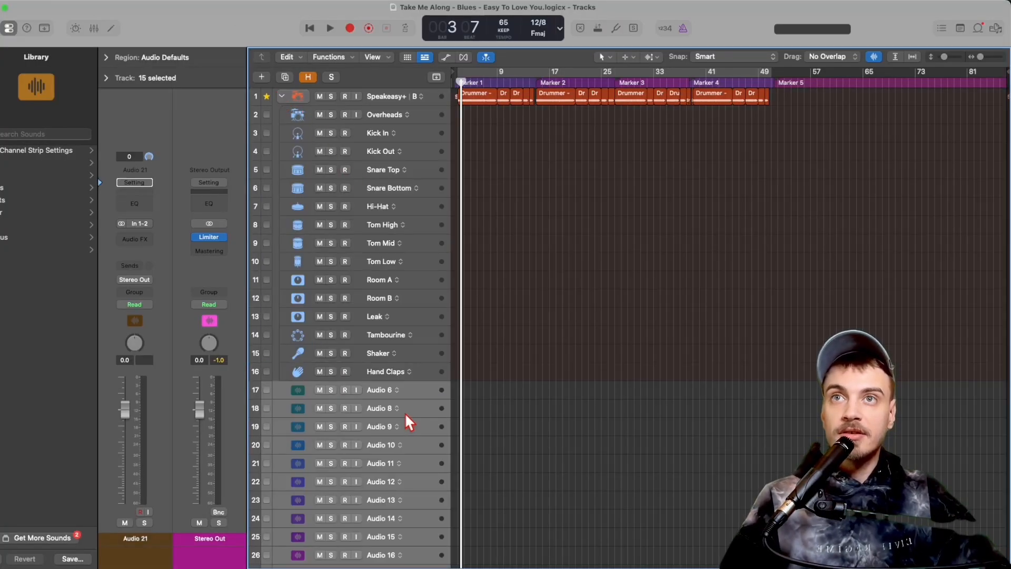
{"action": "scroll", "coordinate": [401, 400], "scroll_direction": "down", "scroll_amount": 3}
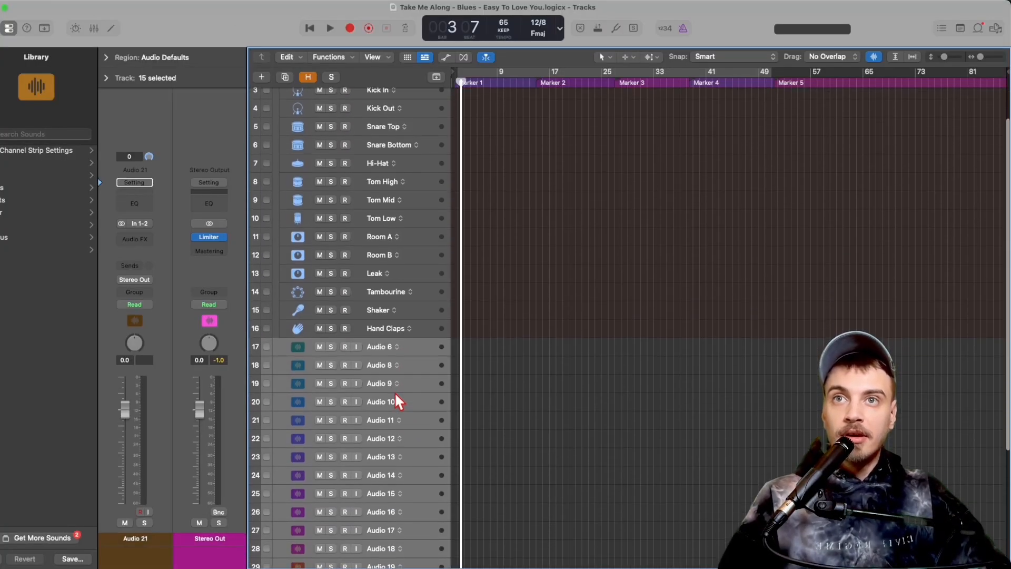
{"action": "left_click", "coordinate": [381, 343]}
{"action": "double_click", "coordinate": [375, 287]}
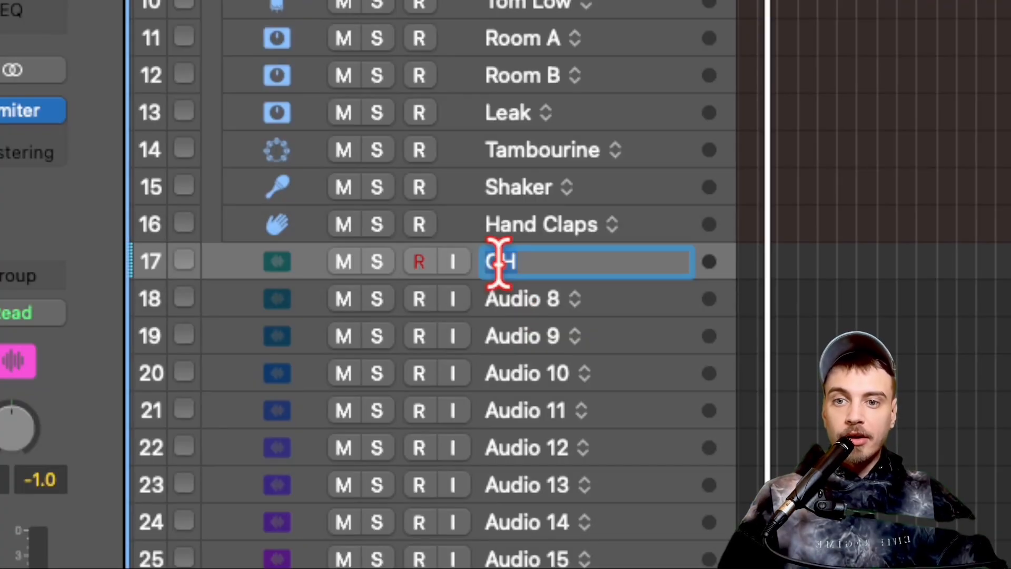
{"action": "key", "text": "Tab"}
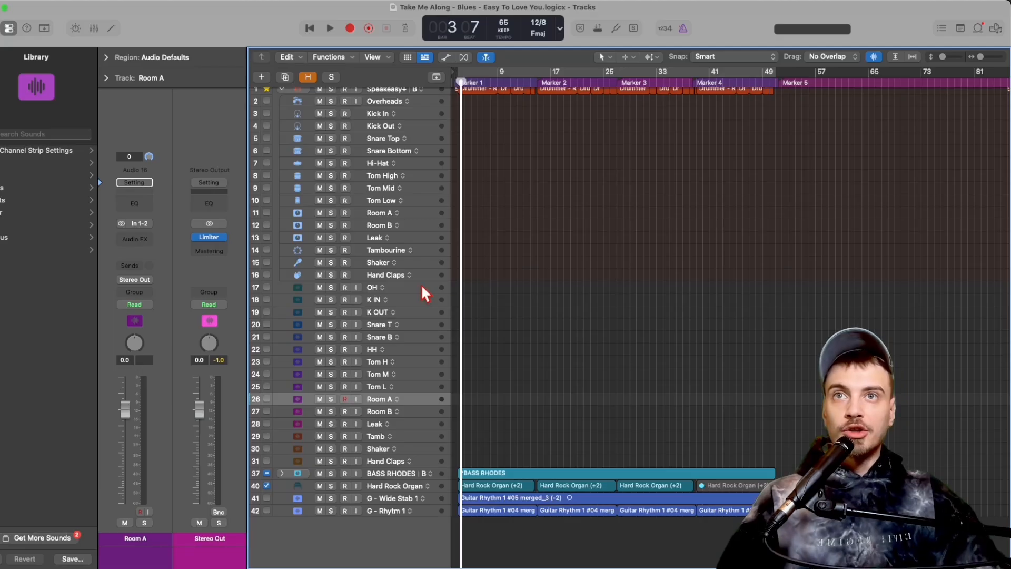
Select the audio tracks OH through Shaker and open the mixer.
{"action": "left_click", "coordinate": [418, 285]}
{"action": "left_click", "coordinate": [407, 447], "text": "shift"}
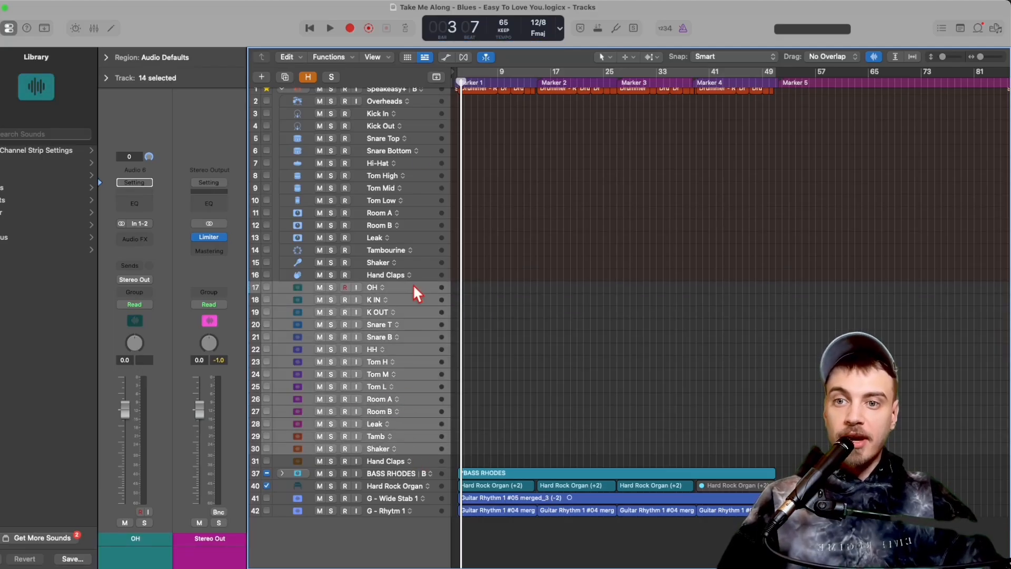
{"action": "scroll", "coordinate": [393, 158], "scroll_direction": "up", "scroll_amount": 1}
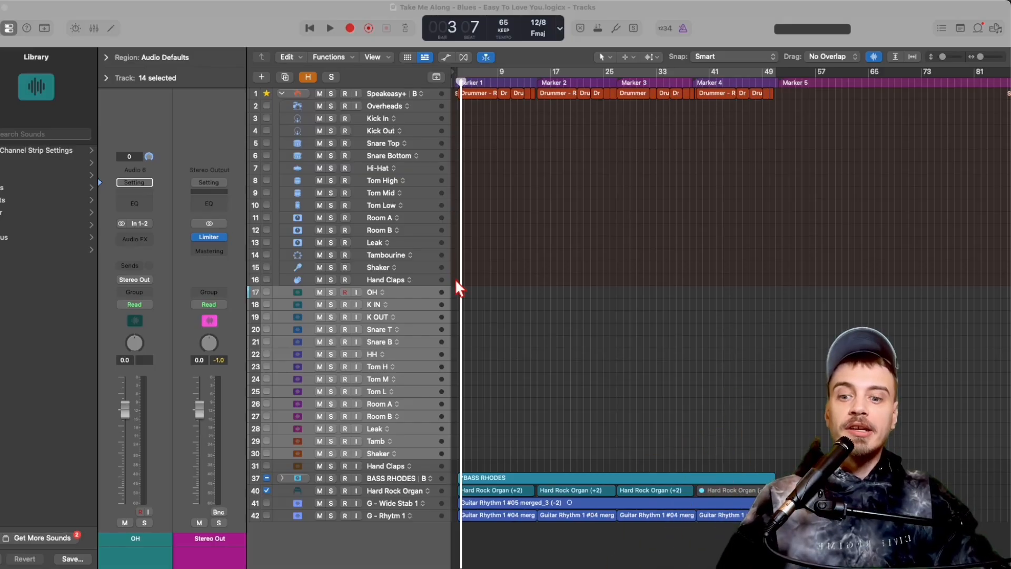
{"action": "key", "text": "x"}
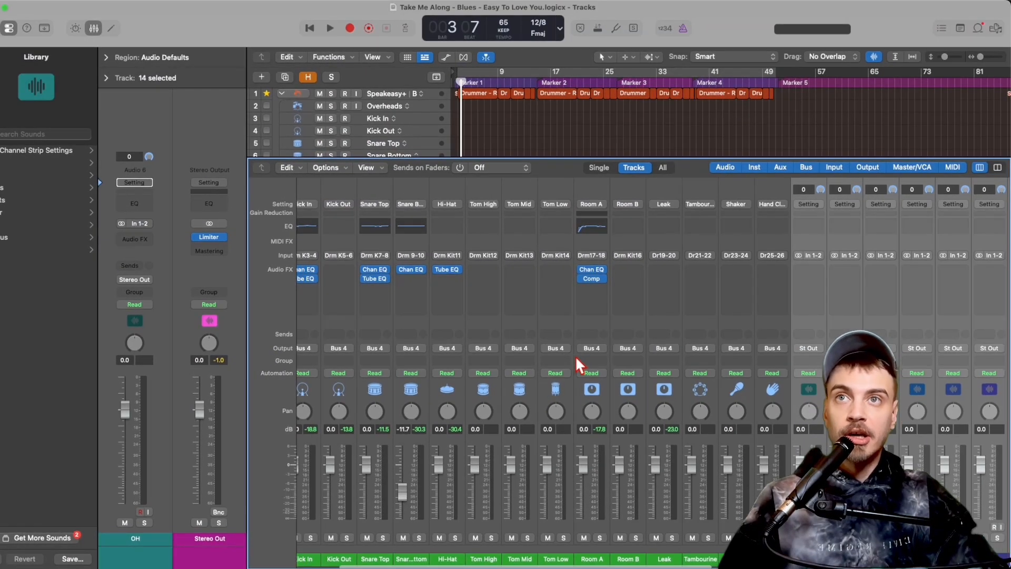
Examine the drum channel strips and the buses available for the Hi-Hat channel's output.
{"action": "scroll", "coordinate": [576, 341], "scroll_direction": "left", "scroll_amount": 3}
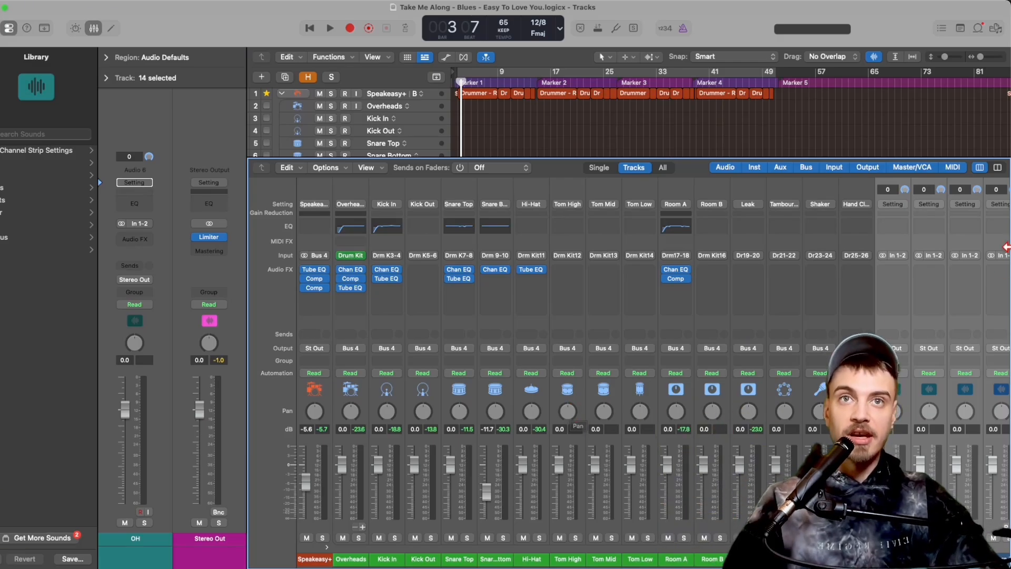
{"action": "scroll", "coordinate": [828, 272], "scroll_direction": "right", "scroll_amount": 5}
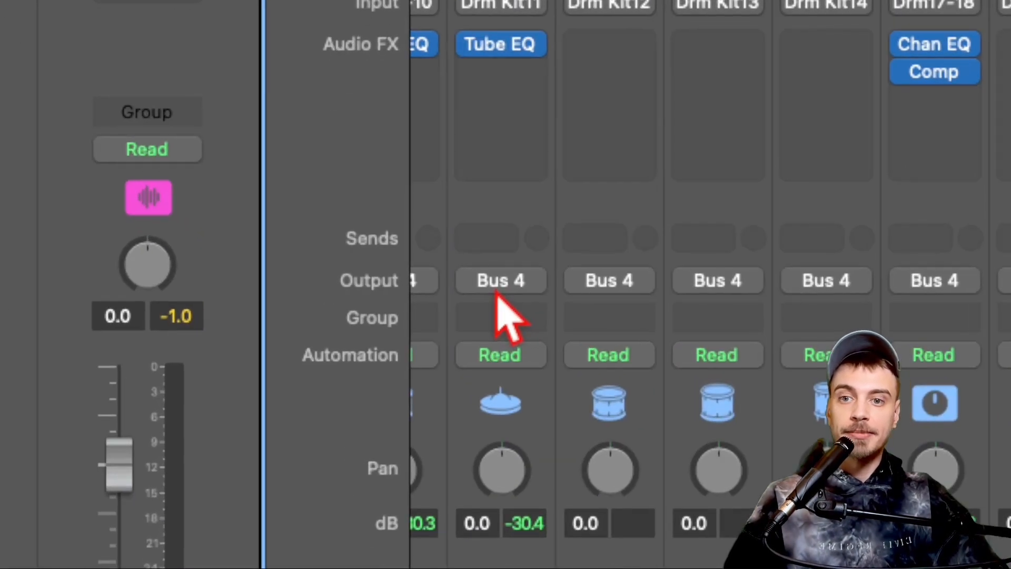
{"action": "left_click", "coordinate": [325, 349]}
{"action": "mouse_move", "coordinate": [526, 251]}
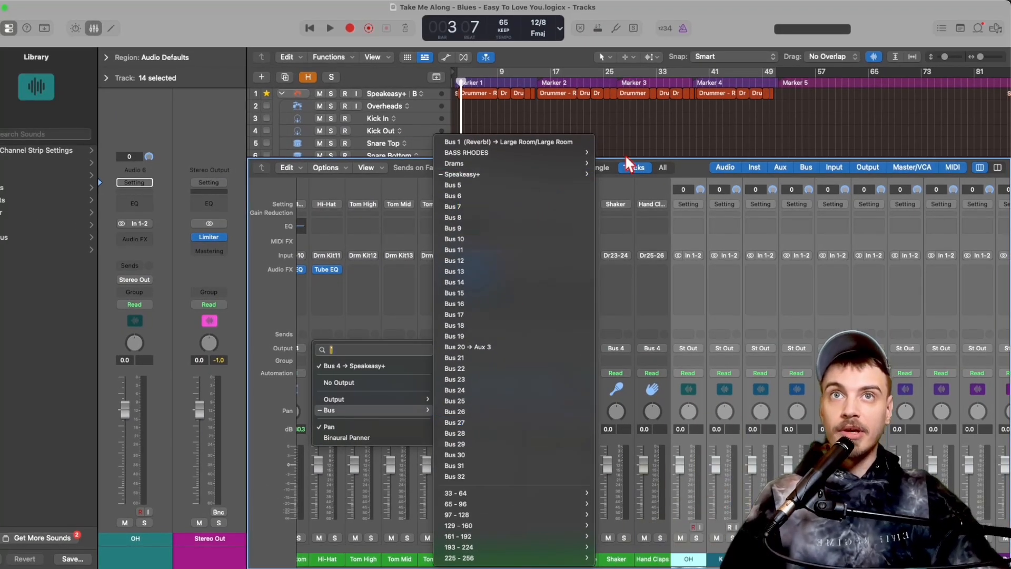
{"action": "left_click", "coordinate": [655, 136]}
Select all the drum kit channel strips in the mixer from Overheads through Hand Claps.
{"action": "scroll", "coordinate": [386, 355], "scroll_direction": "left", "scroll_amount": 5}
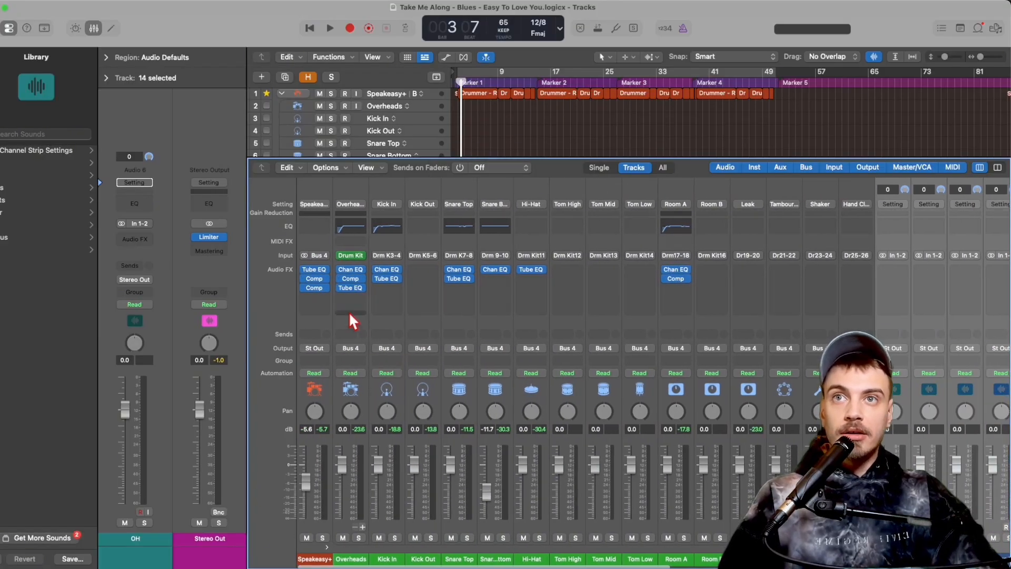
{"action": "left_click", "coordinate": [351, 317]}
{"action": "scroll", "coordinate": [377, 361], "scroll_direction": "right", "scroll_amount": 6}
{"action": "scroll", "coordinate": [376, 363], "scroll_direction": "right", "scroll_amount": 7}
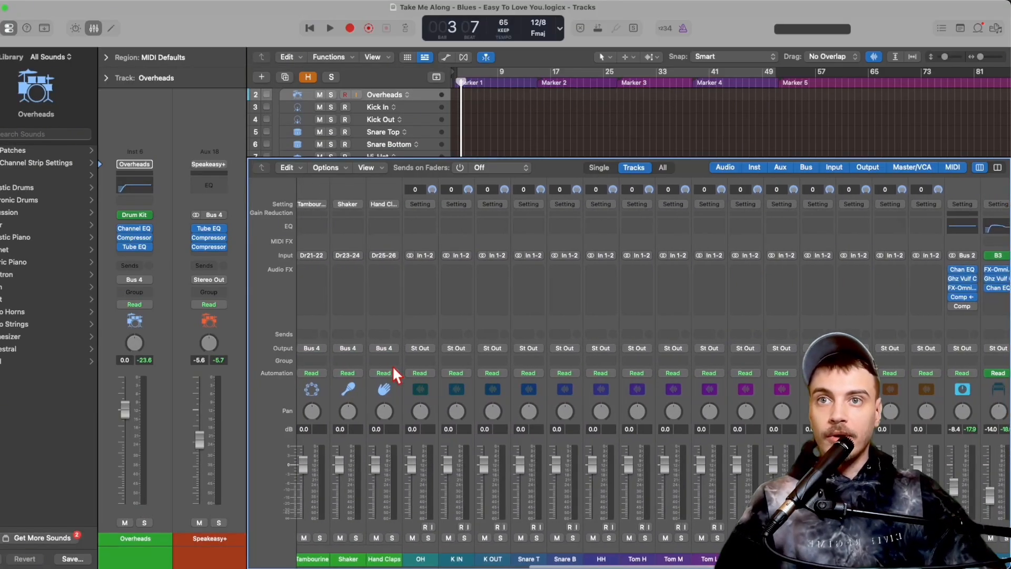
{"action": "left_click", "coordinate": [395, 318], "text": "shift"}
{"action": "scroll", "coordinate": [396, 318], "scroll_direction": "left", "scroll_amount": 9}
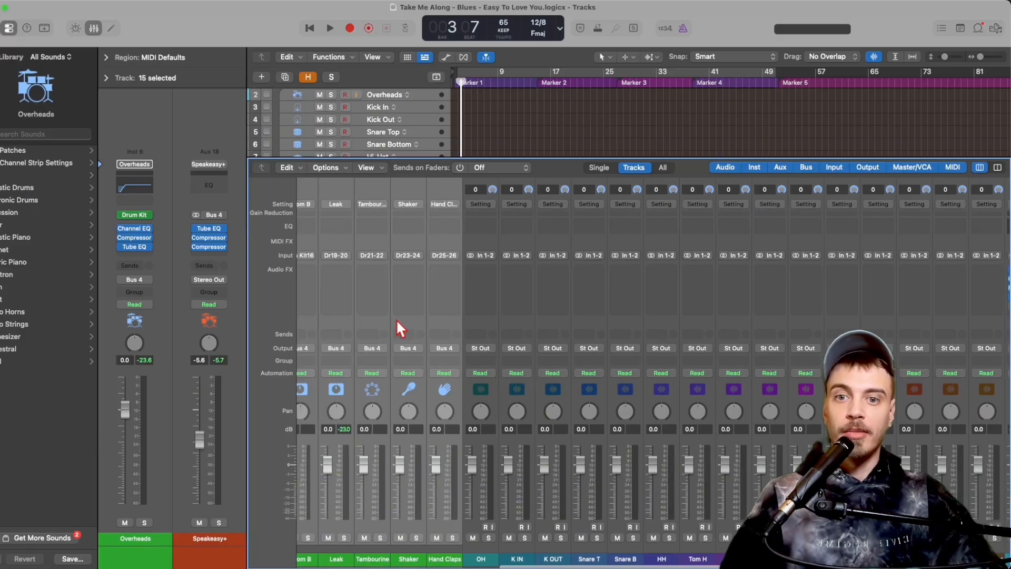
Reduce the mixer's height to show the drum subtracks above it, and bring the first drum channels into view.
{"action": "left_click_drag", "start_coordinate": [399, 158], "coordinate": [406, 294]}
{"action": "scroll", "coordinate": [400, 176], "scroll_direction": "up", "scroll_amount": 1}
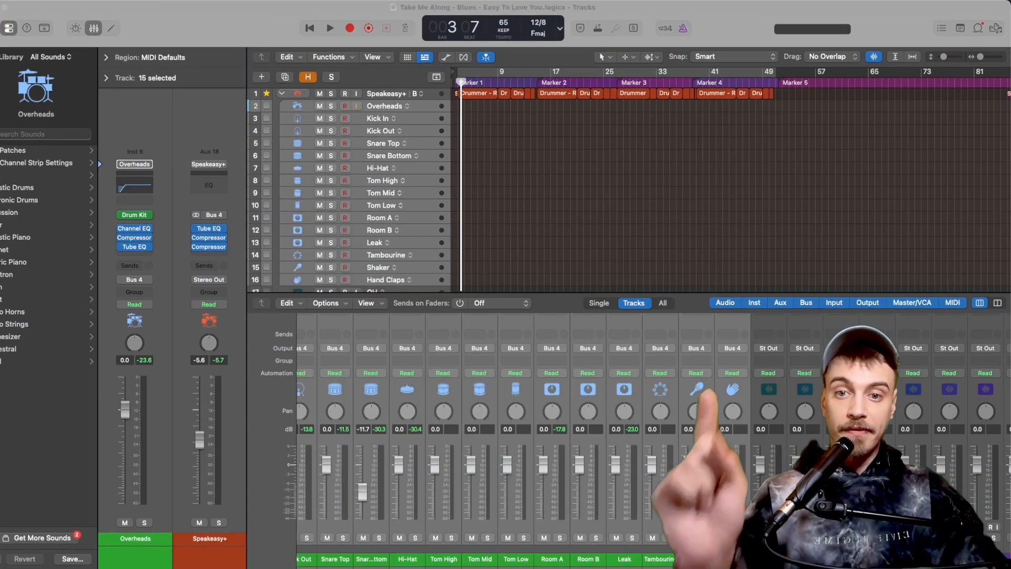
{"action": "scroll", "coordinate": [514, 432], "scroll_direction": "left", "scroll_amount": 5}
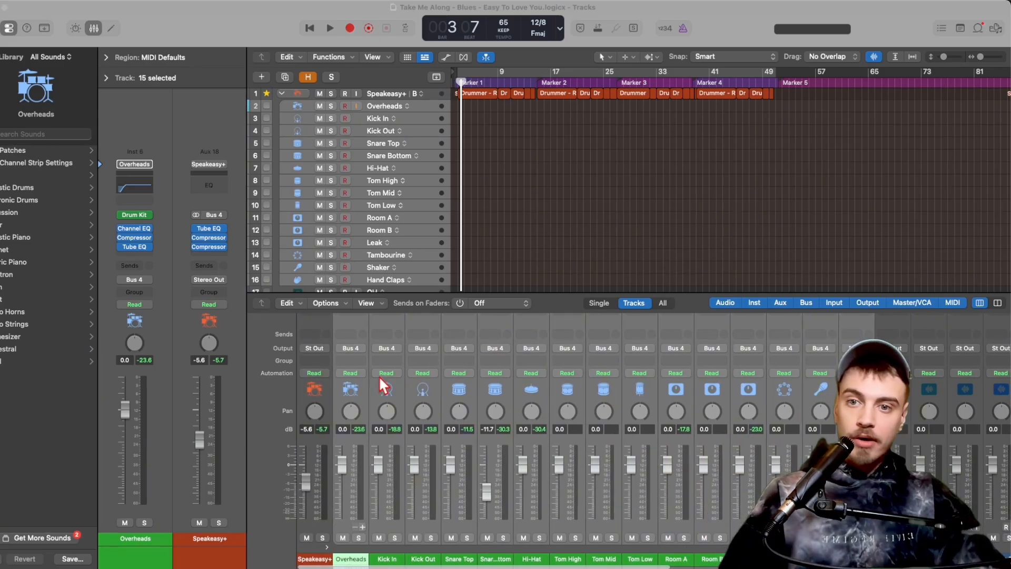
Route the outputs of the selected drum channels, Overheads through Hand Claps, to ascending buses from Bus 5 to Bus 19.
{"action": "scroll", "coordinate": [378, 375], "scroll_direction": "right", "scroll_amount": 2}
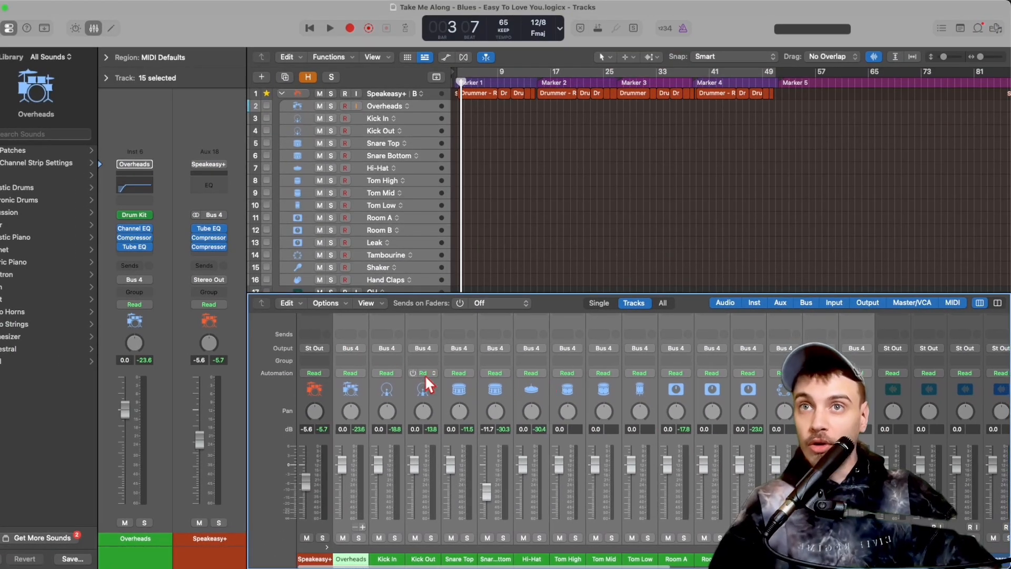
{"action": "left_click", "coordinate": [355, 347]}
{"action": "mouse_move", "coordinate": [386, 410]}
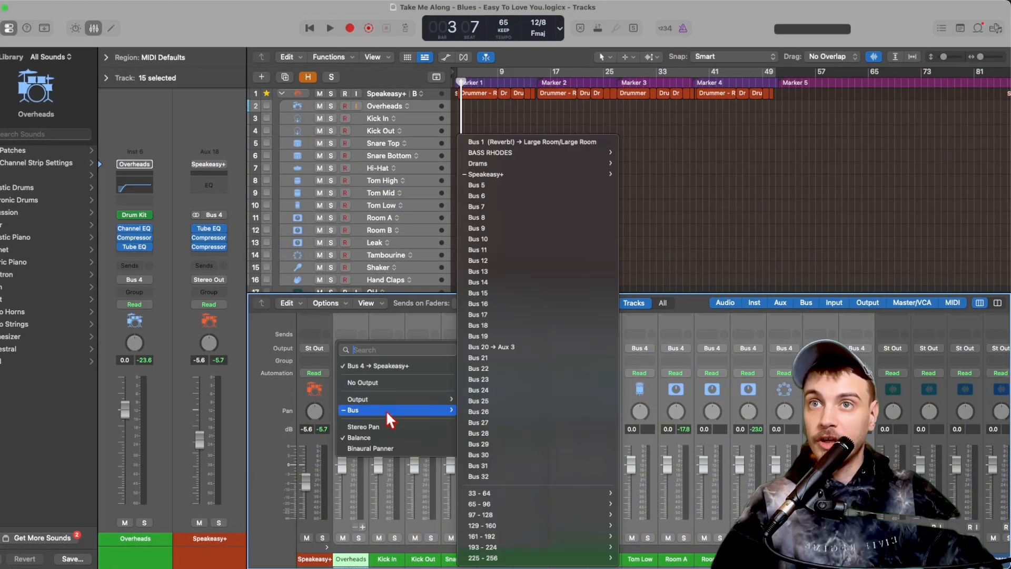
{"action": "left_click", "coordinate": [500, 185]}
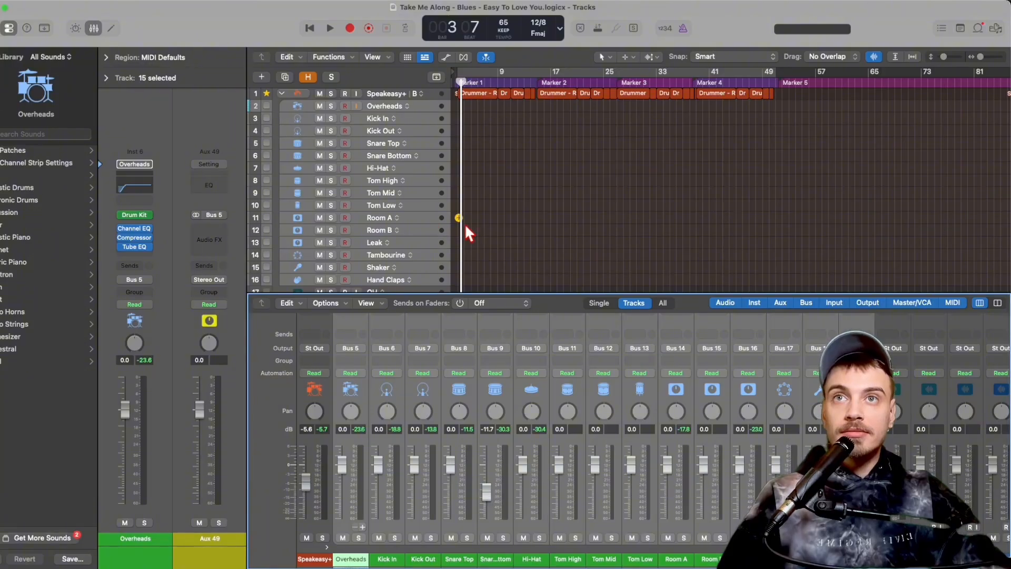
Select the audio channel strips in the mixer from OH through Hand Claps.
{"action": "scroll", "coordinate": [485, 221], "scroll_direction": "right", "scroll_amount": 1}
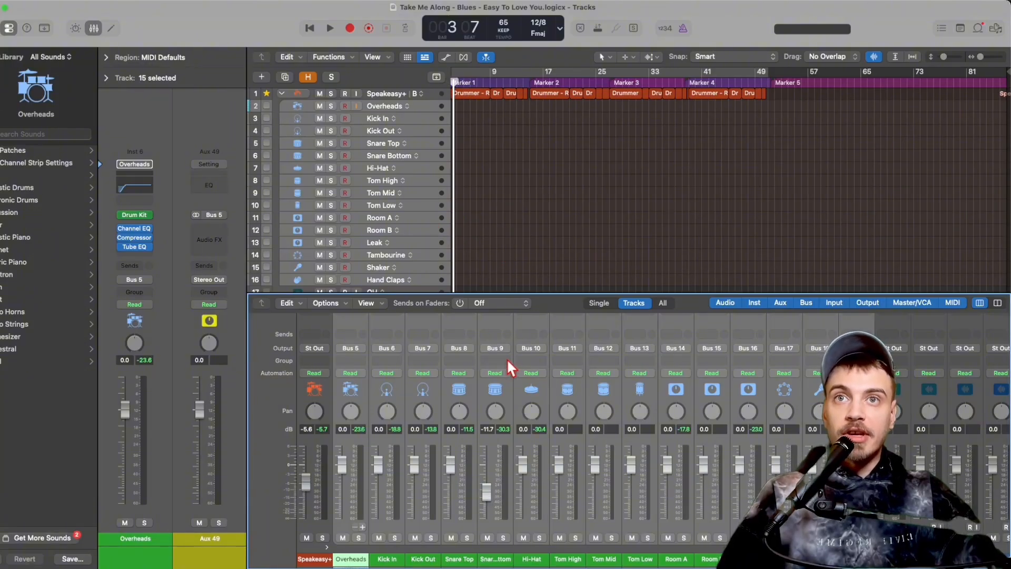
{"action": "scroll", "coordinate": [506, 358], "scroll_direction": "right", "scroll_amount": 10}
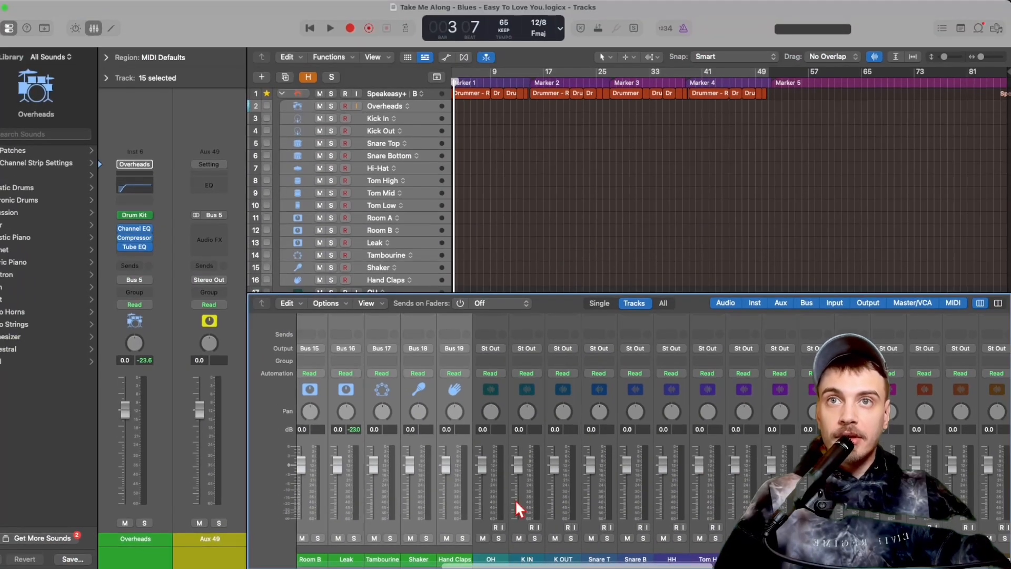
{"action": "left_click", "coordinate": [484, 330]}
{"action": "scroll", "coordinate": [478, 329], "scroll_direction": "right", "scroll_amount": 10}
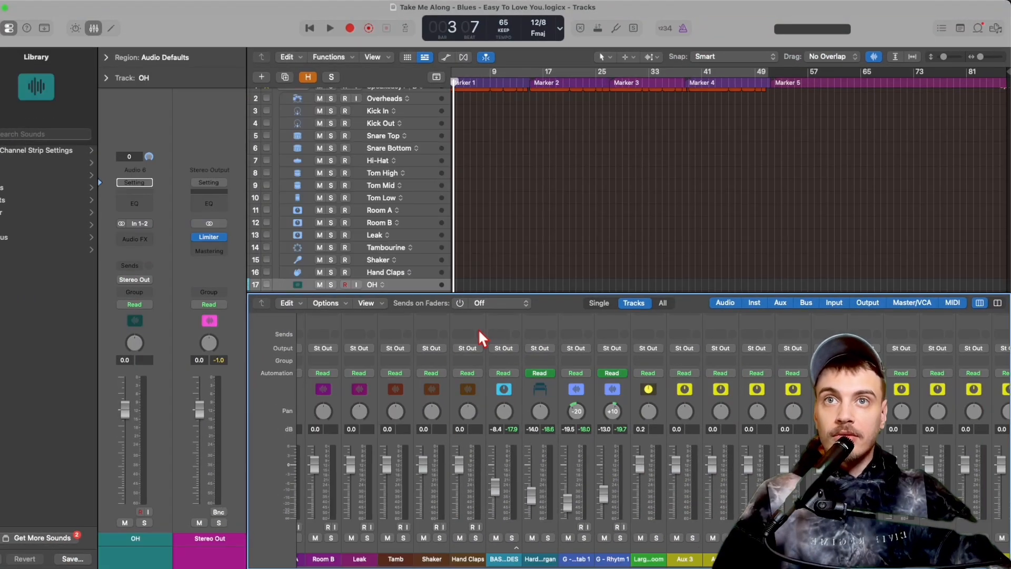
{"action": "left_click", "coordinate": [475, 323], "text": "shift"}
{"action": "scroll", "coordinate": [442, 353], "scroll_direction": "left", "scroll_amount": 10}
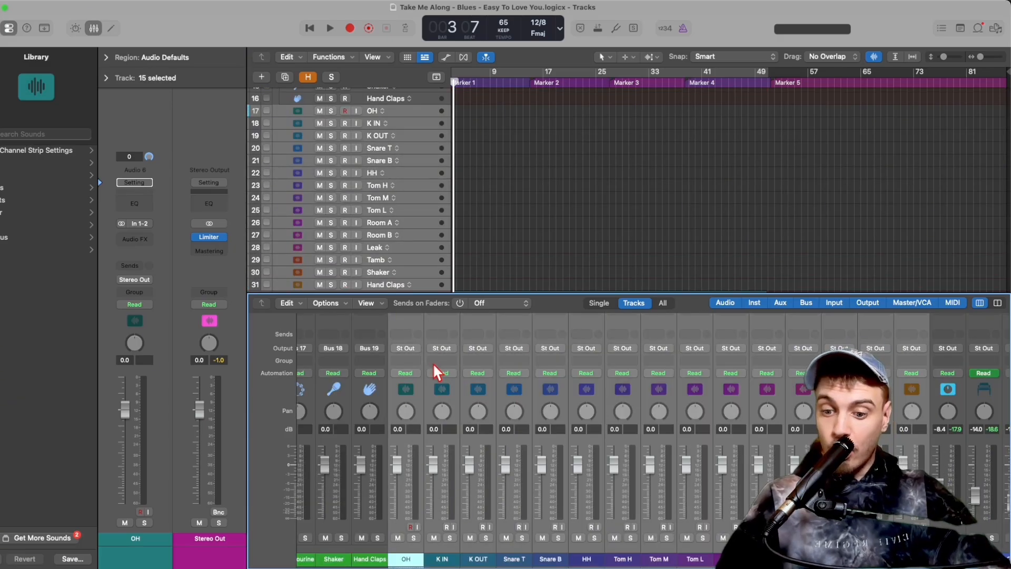
Set the inputs of the selected audio channels to ascending buses from Bus 5 to Bus 19, matching the drum outputs.
{"action": "scroll", "coordinate": [433, 362], "scroll_direction": "up", "scroll_amount": 5}
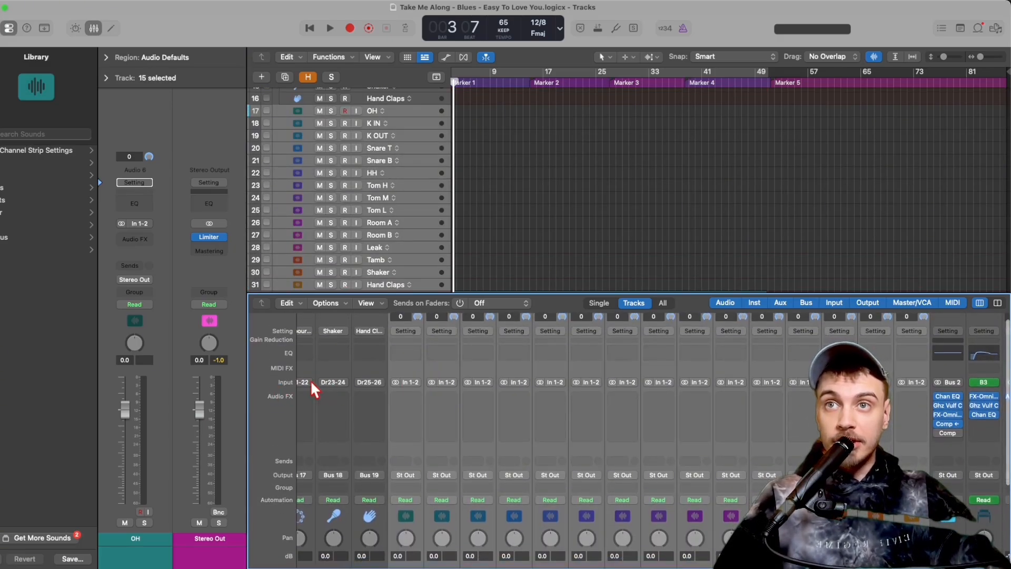
{"action": "left_click", "coordinate": [411, 382]}
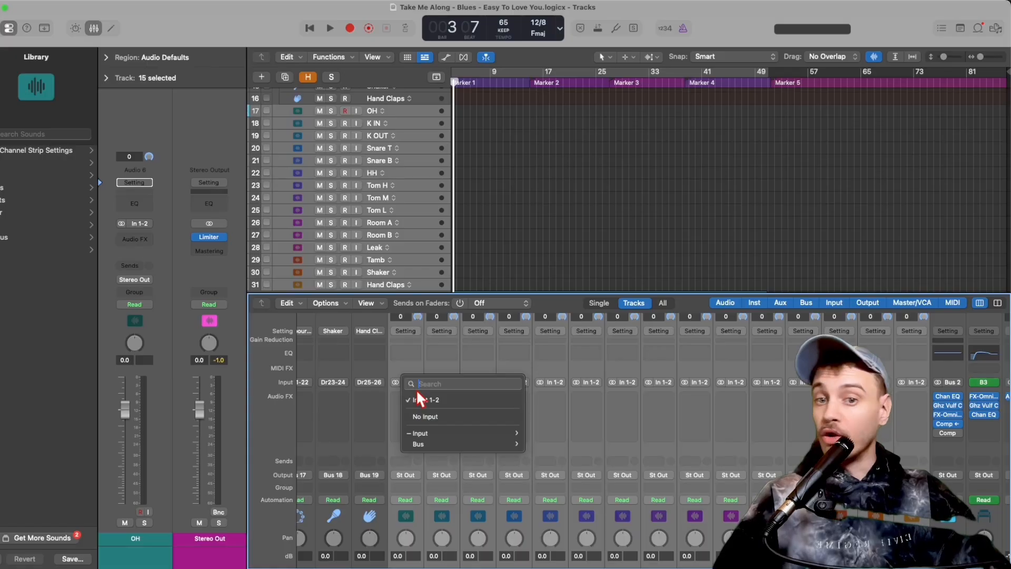
{"action": "mouse_move", "coordinate": [435, 443]}
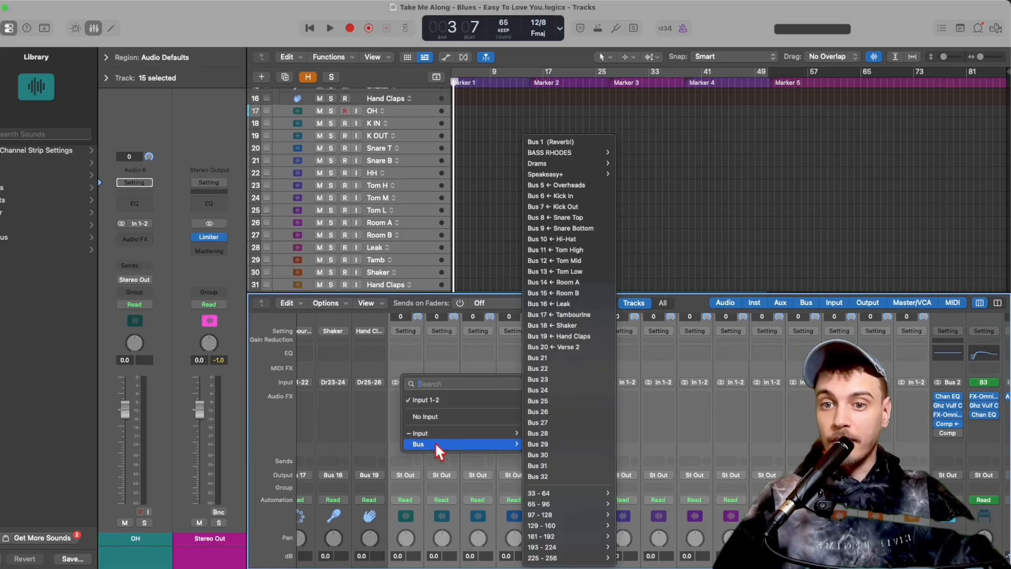
{"action": "left_click", "coordinate": [564, 184]}
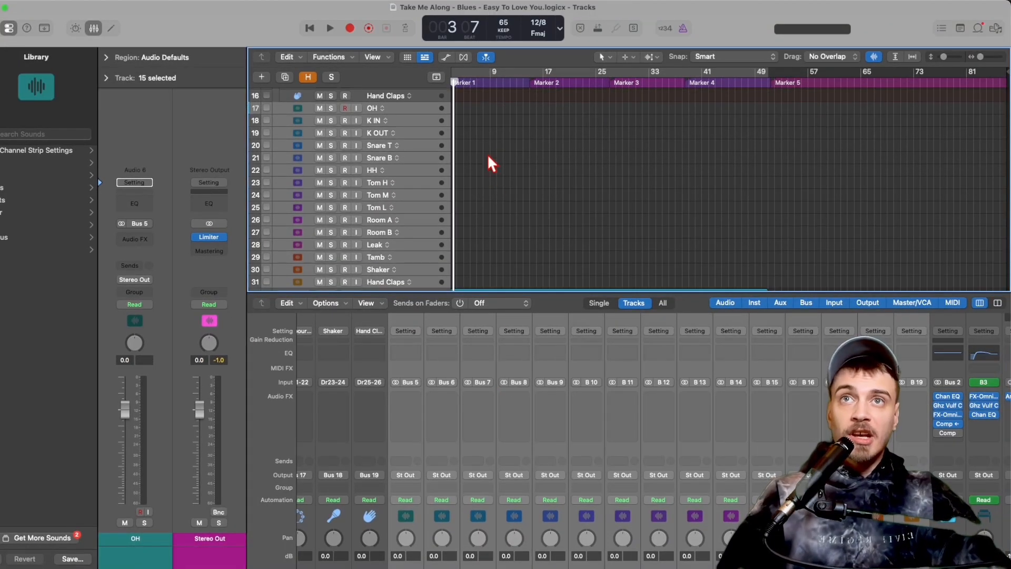
Play the song with input monitoring enabled to check the signal arriving on the drum audio tracks.
{"action": "scroll", "coordinate": [488, 154], "scroll_direction": "up", "scroll_amount": 5}
{"action": "key", "text": "space"}
{"action": "scroll", "coordinate": [468, 400], "scroll_direction": "down", "scroll_amount": 3}
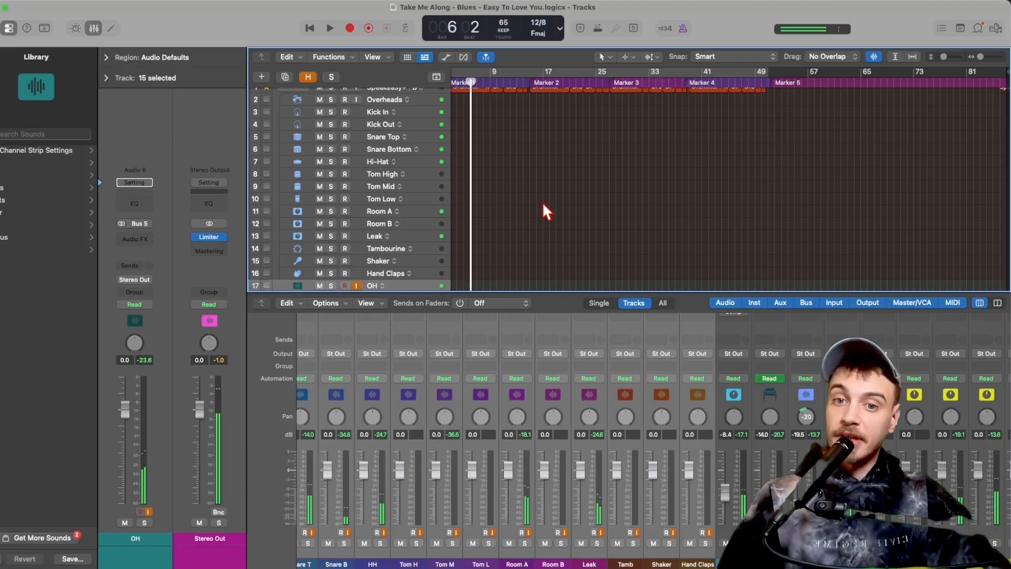
{"action": "scroll", "coordinate": [545, 204], "scroll_direction": "left", "scroll_amount": 1}
{"action": "scroll", "coordinate": [467, 119], "scroll_direction": "up", "scroll_amount": 5}
{"action": "scroll", "coordinate": [517, 180], "scroll_direction": "down", "scroll_amount": 2}
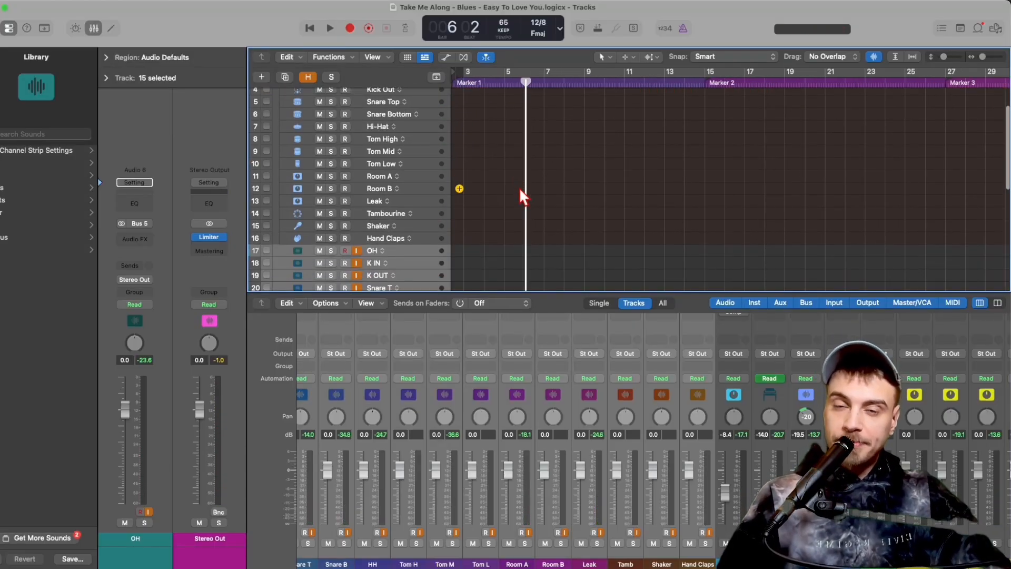
Assign the selected audio channels OH through Hand Claps to the new Group 1, keeping its default name.
{"action": "scroll", "coordinate": [434, 346], "scroll_direction": "left", "scroll_amount": 3}
{"action": "scroll", "coordinate": [431, 360], "scroll_direction": "left", "scroll_amount": 3}
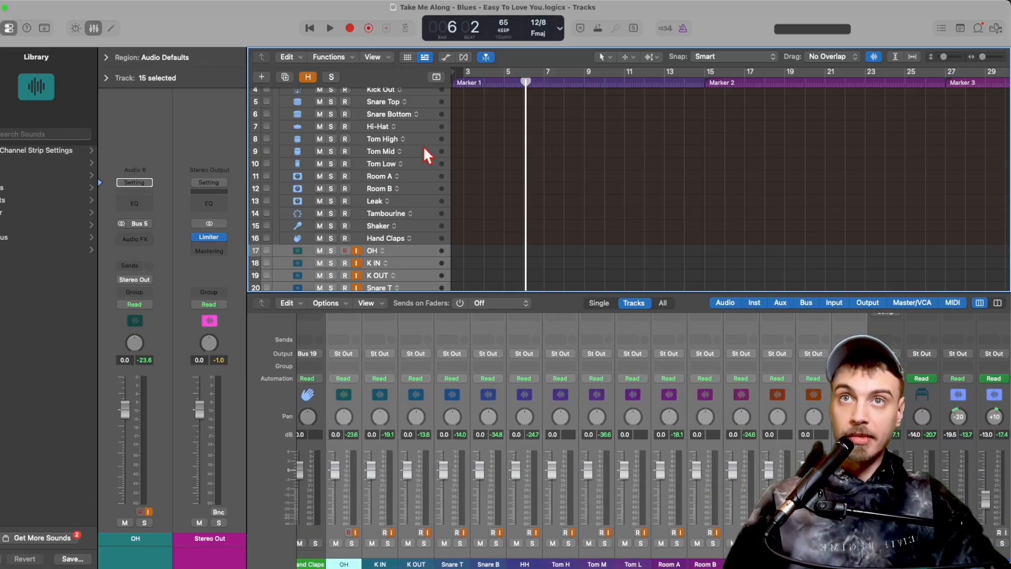
{"action": "scroll", "coordinate": [496, 164], "scroll_direction": "down", "scroll_amount": 5}
{"action": "scroll", "coordinate": [525, 168], "scroll_direction": "down", "scroll_amount": 3}
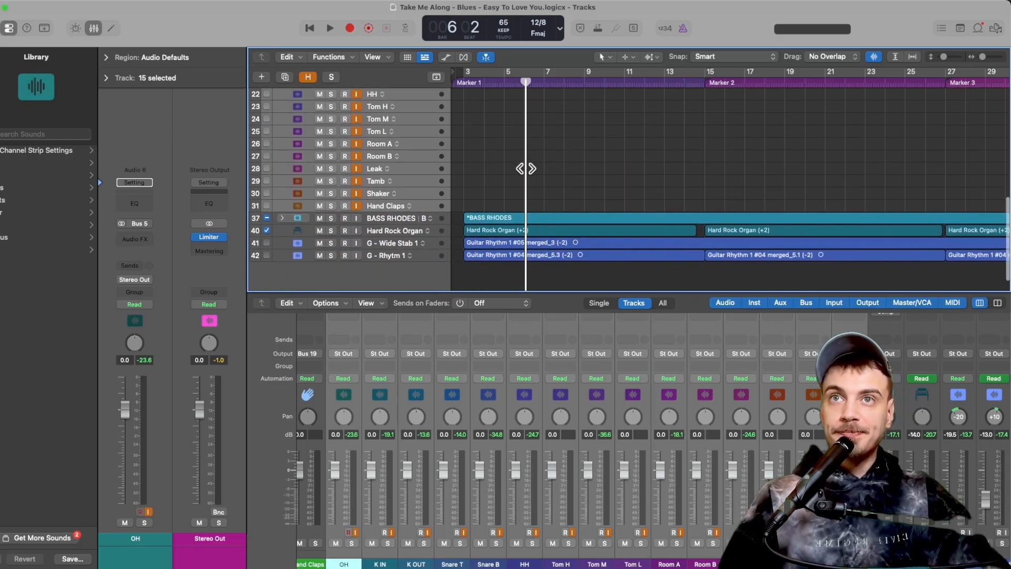
{"action": "scroll", "coordinate": [525, 168], "scroll_direction": "up", "scroll_amount": 6}
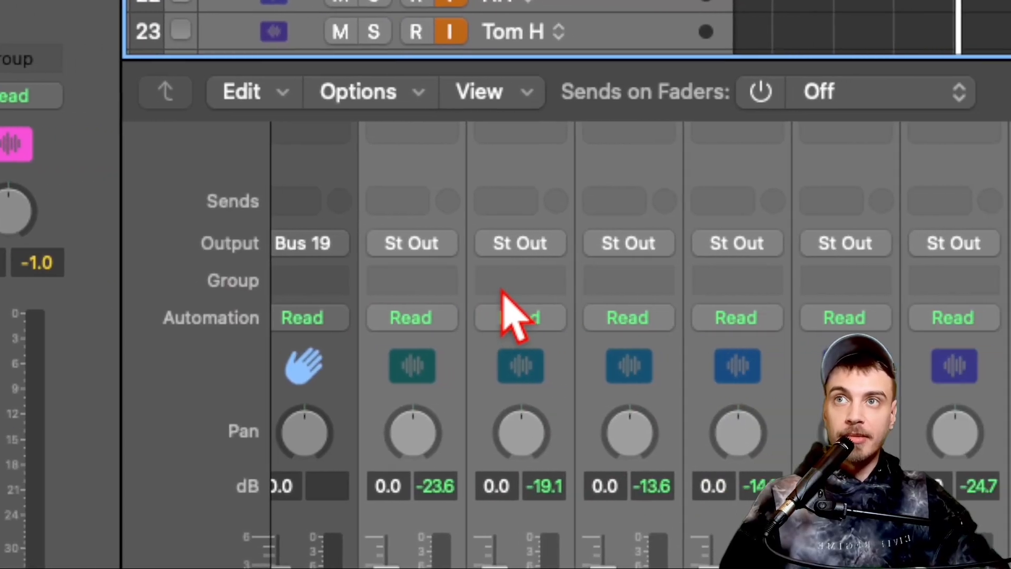
{"action": "left_click", "coordinate": [664, 289]}
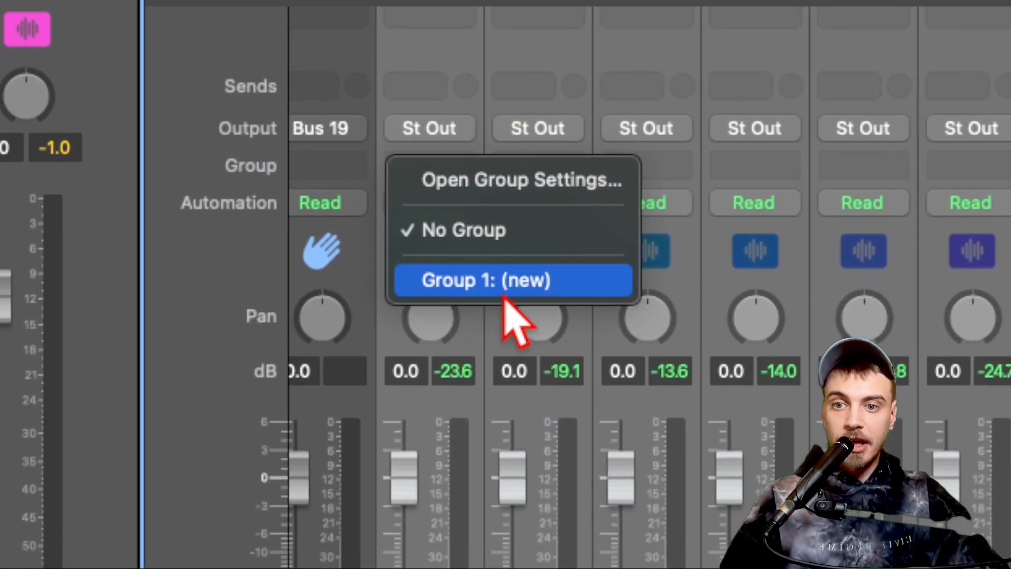
{"action": "left_click", "coordinate": [473, 400]}
{"action": "type", "text": "``"}
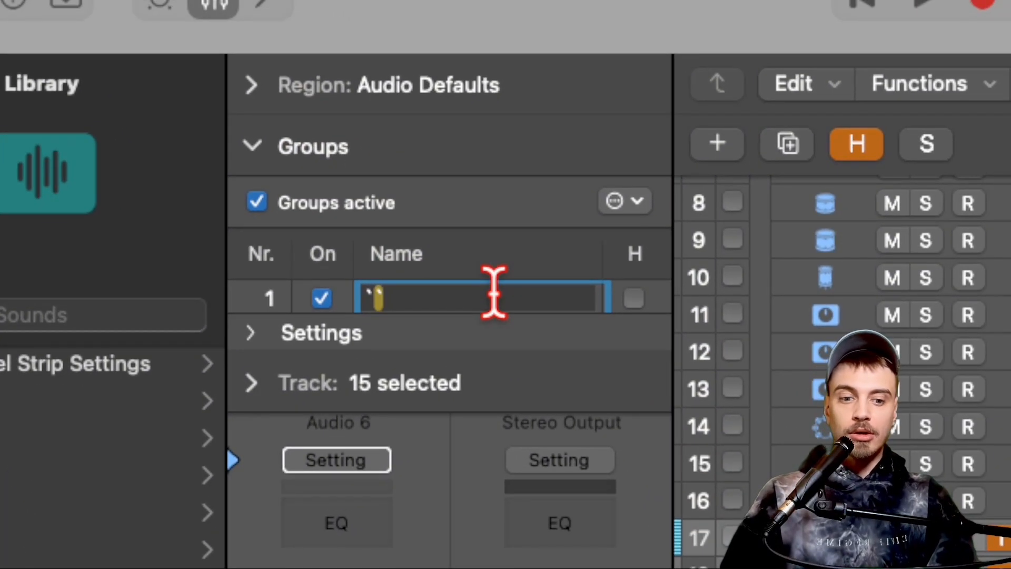
{"action": "key", "text": "Return"}
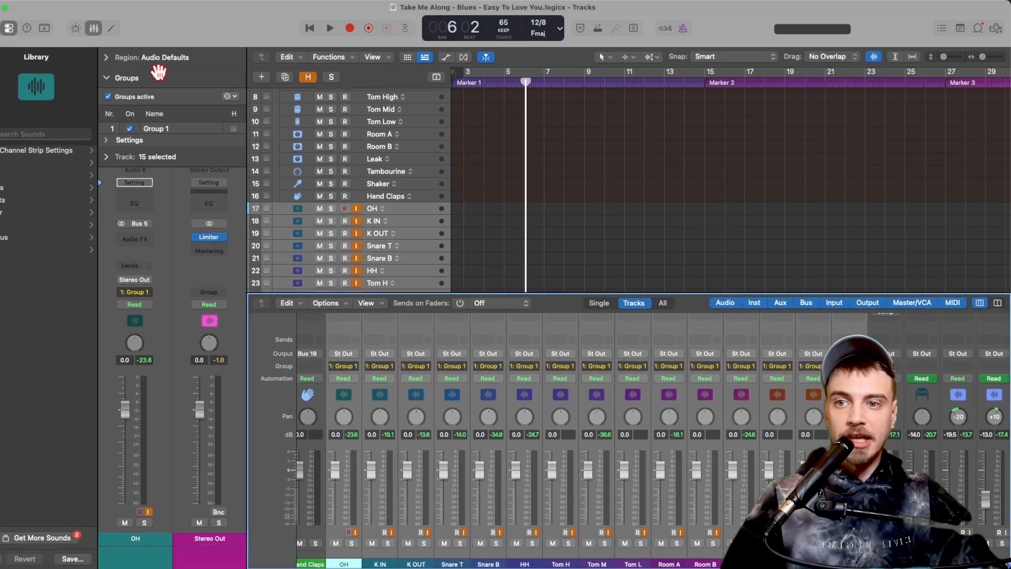
Detach the group list into a floating window, enlarge it, and expand its settings.
{"action": "left_click_drag", "start_coordinate": [409, 145], "coordinate": [532, 164]}
{"action": "left_click_drag", "start_coordinate": [200, 84], "coordinate": [348, 121]}
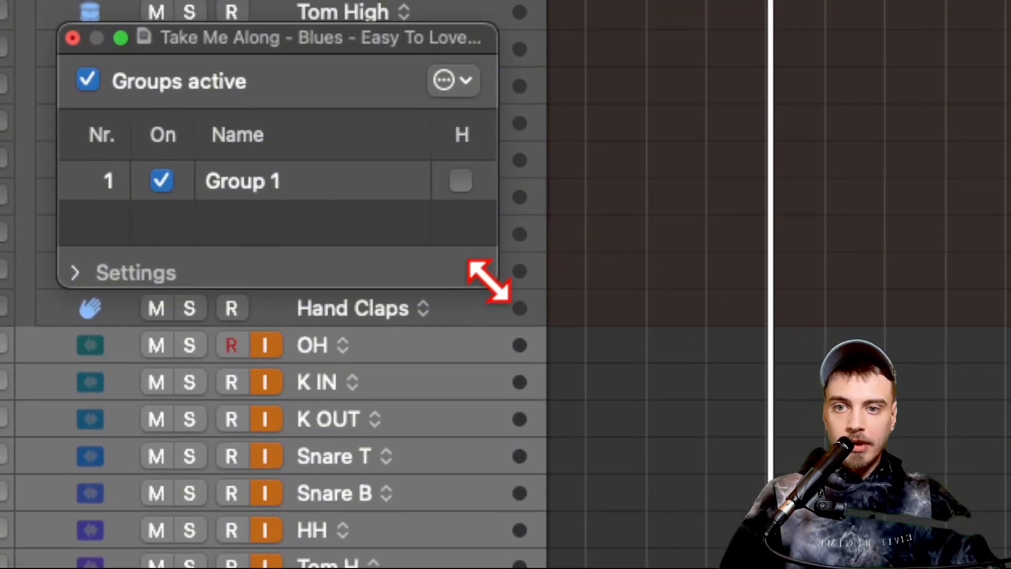
{"action": "left_click_drag", "start_coordinate": [428, 188], "coordinate": [454, 233]}
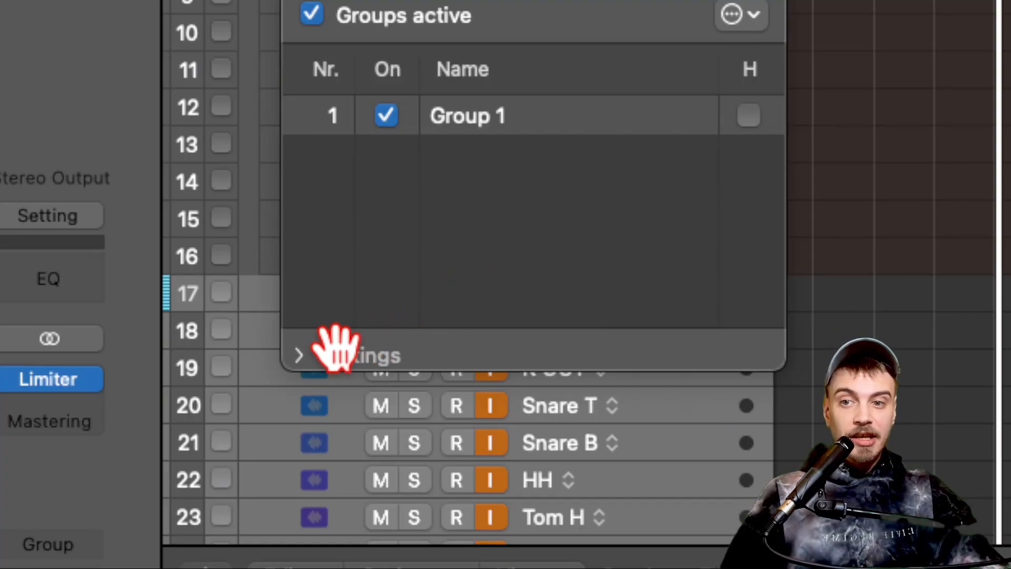
{"action": "left_click", "coordinate": [306, 350]}
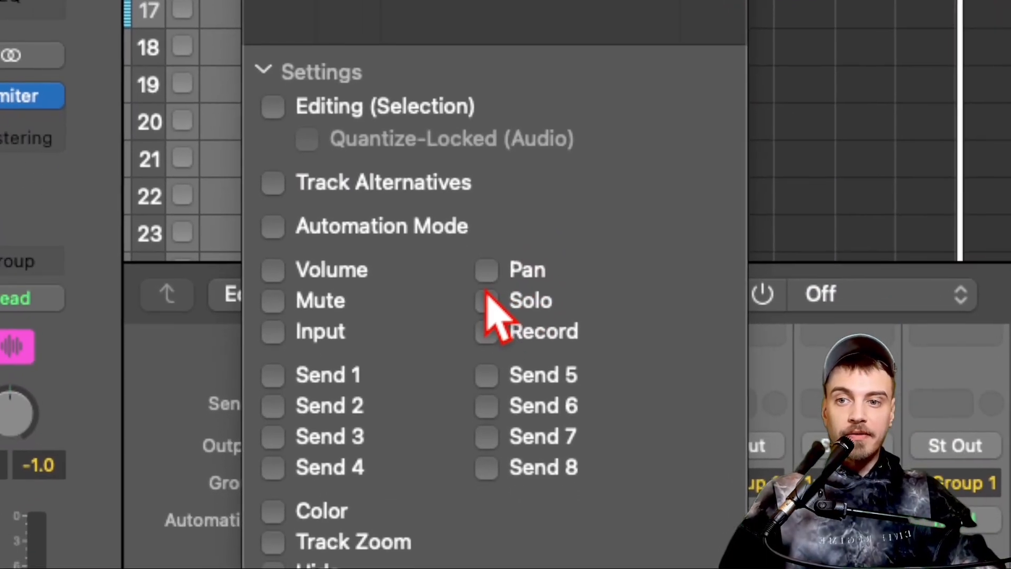
{"action": "left_click", "coordinate": [330, 270]}
{"action": "left_click", "coordinate": [328, 304]}
{"action": "left_click", "coordinate": [327, 331]}
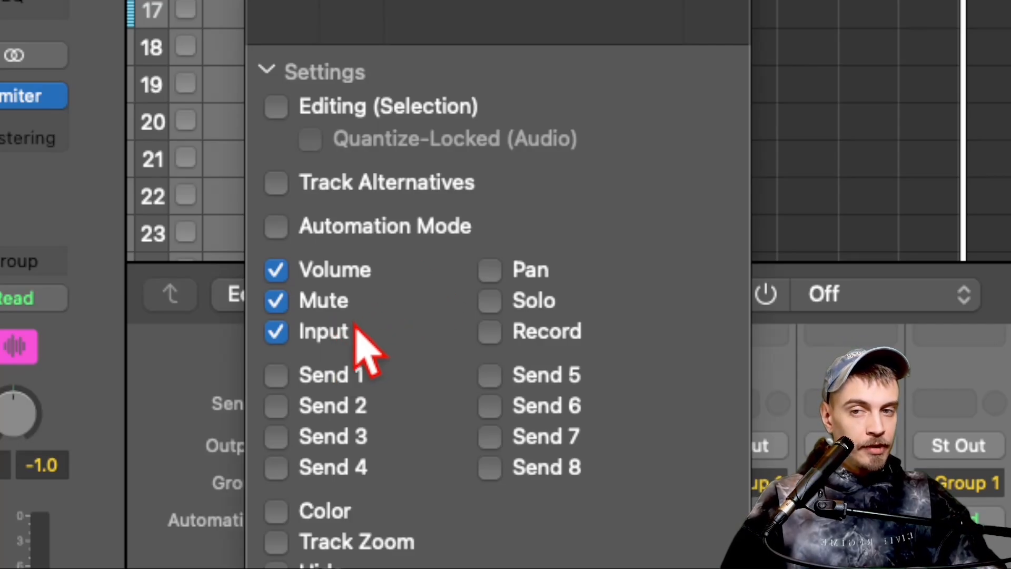
{"action": "left_click", "coordinate": [337, 329]}
{"action": "left_click", "coordinate": [334, 304]}
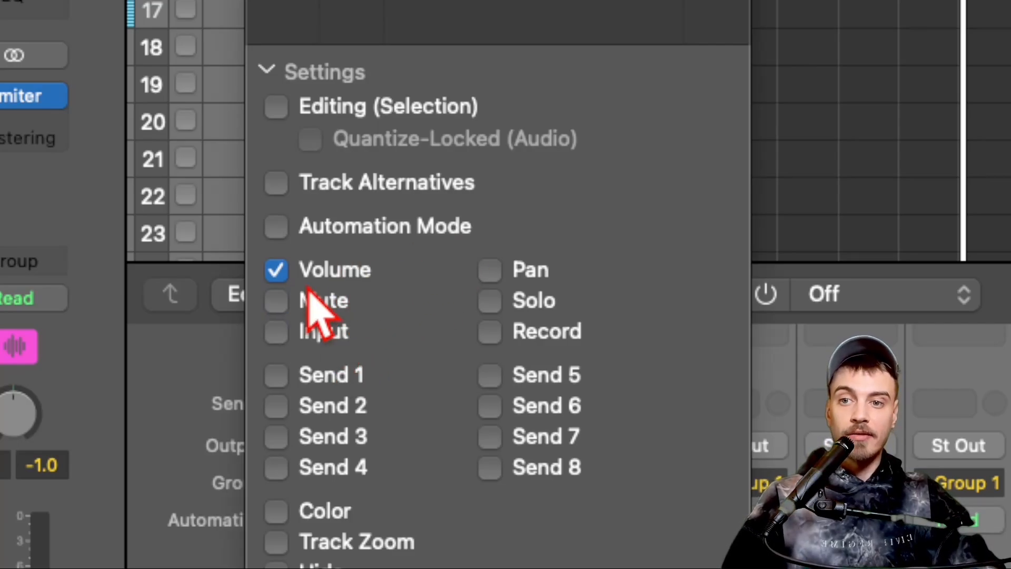
{"action": "left_click", "coordinate": [311, 272]}
Make the current group settings the default and enable Record linking for Group 1.
{"action": "left_click", "coordinate": [488, 264]}
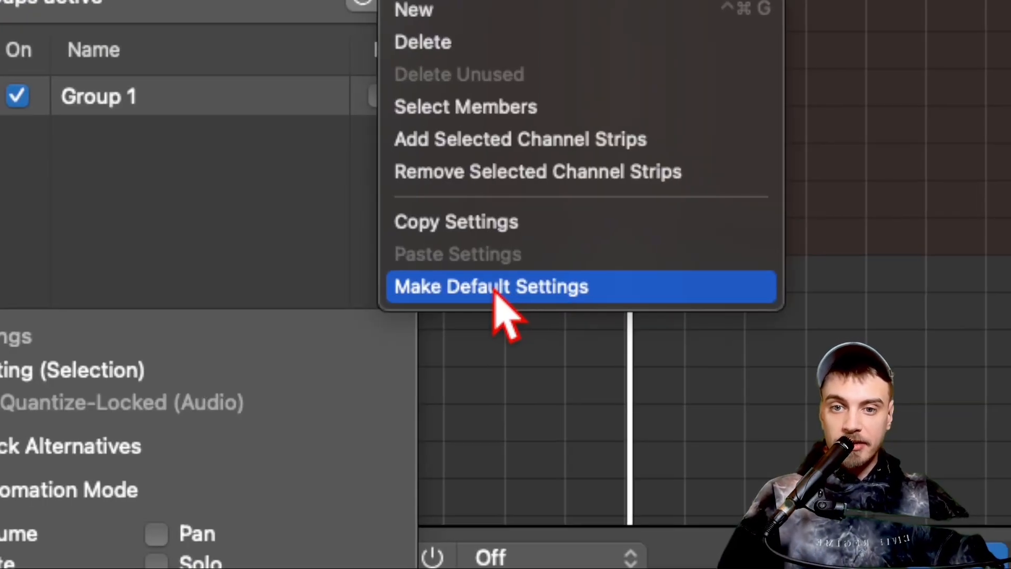
{"action": "left_click", "coordinate": [498, 287]}
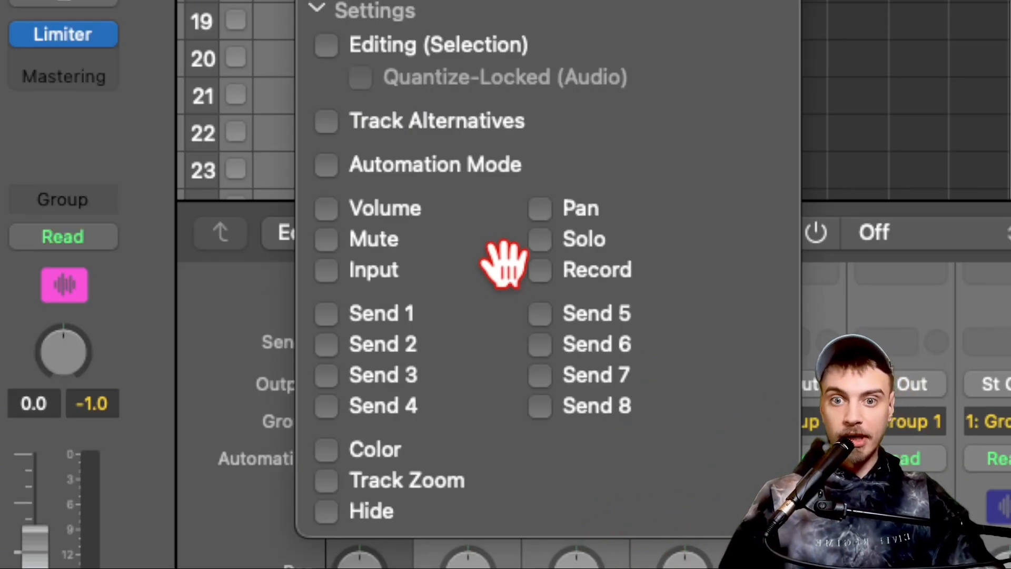
{"action": "left_click", "coordinate": [540, 270]}
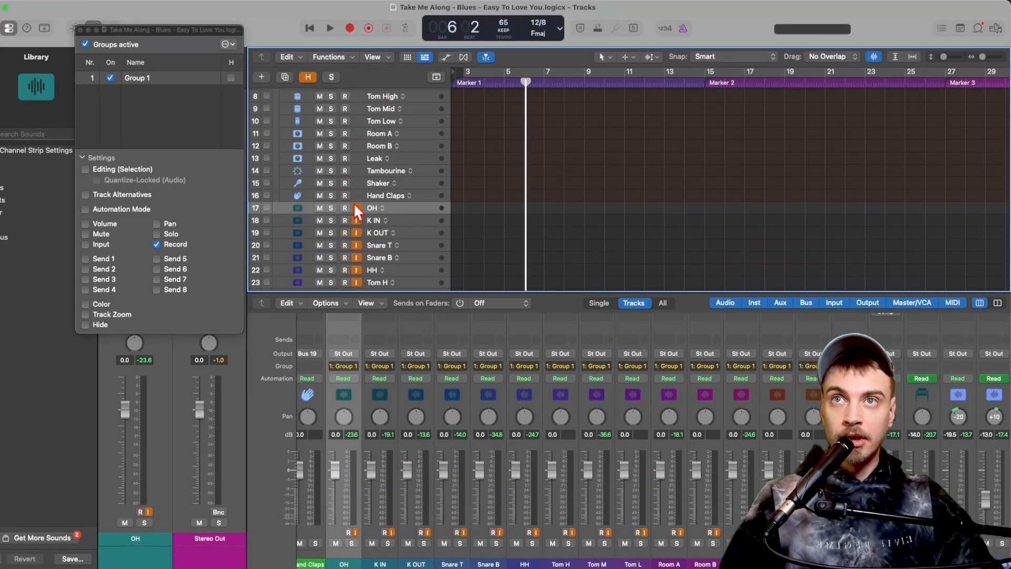
Turn off input monitoring on the grouped drum audio tracks and record-enable all of them.
{"action": "left_click", "coordinate": [354, 207]}
{"action": "scroll", "coordinate": [352, 184], "scroll_direction": "down", "scroll_amount": 5}
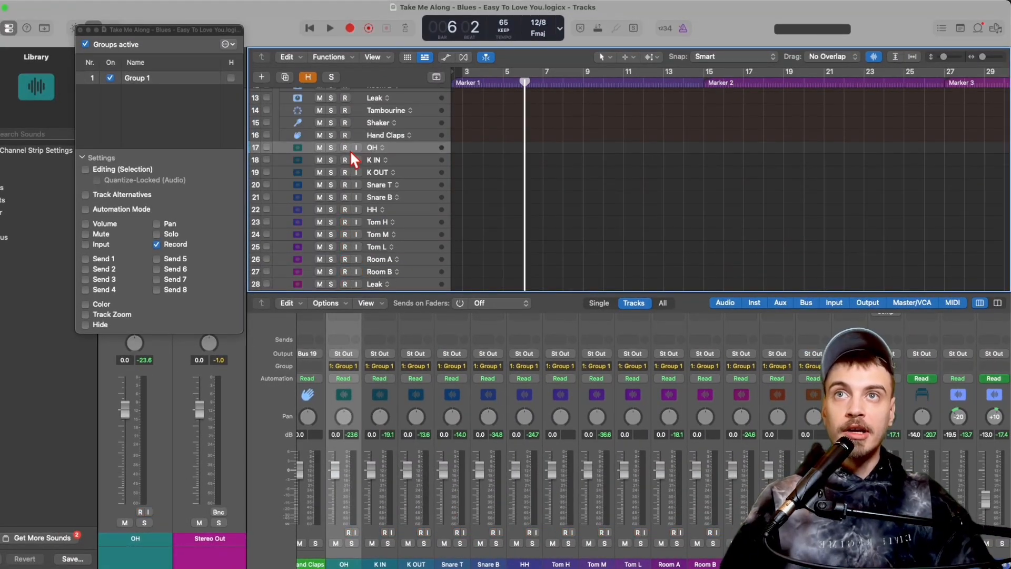
{"action": "left_click", "coordinate": [347, 150]}
{"action": "left_click", "coordinate": [347, 150]}
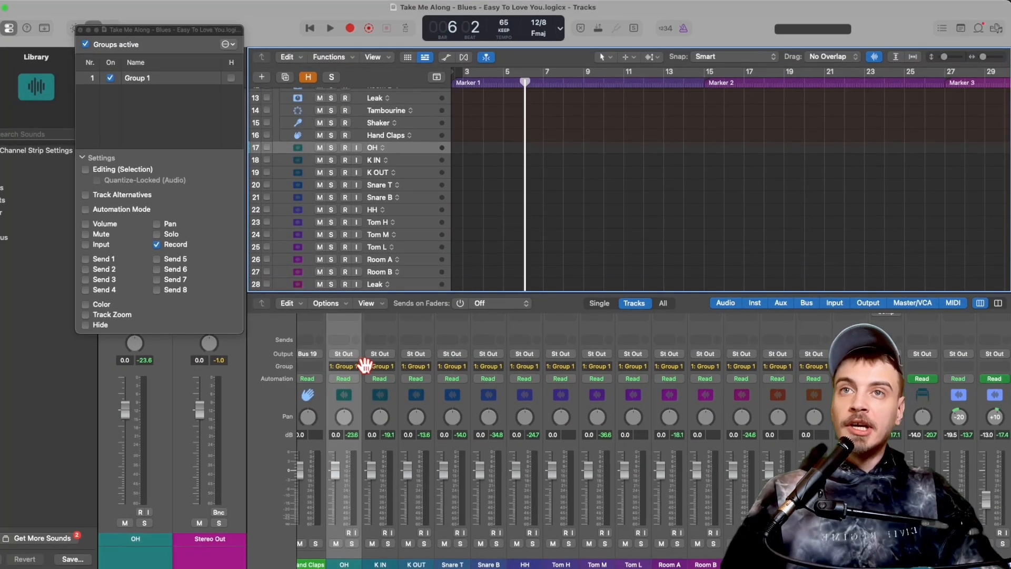
Record the drum channels onto the armed audio tracks from the start of Marker 1 to about bar 7 and inspect the recorded waveforms.
{"action": "scroll", "coordinate": [374, 361], "scroll_direction": "up", "scroll_amount": 5}
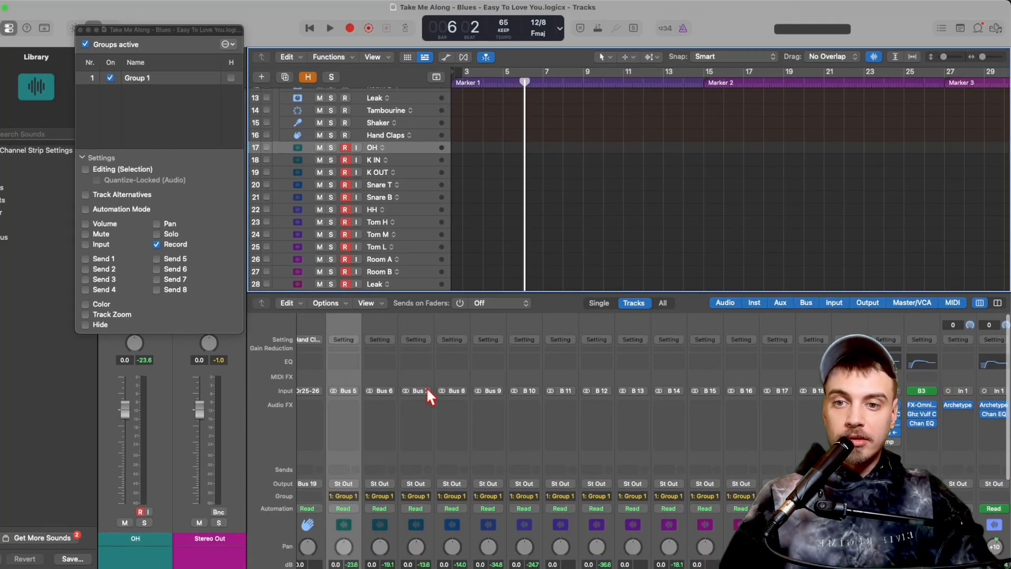
{"action": "scroll", "coordinate": [482, 111], "scroll_direction": "up", "scroll_amount": 6}
{"action": "left_click", "coordinate": [460, 82]}
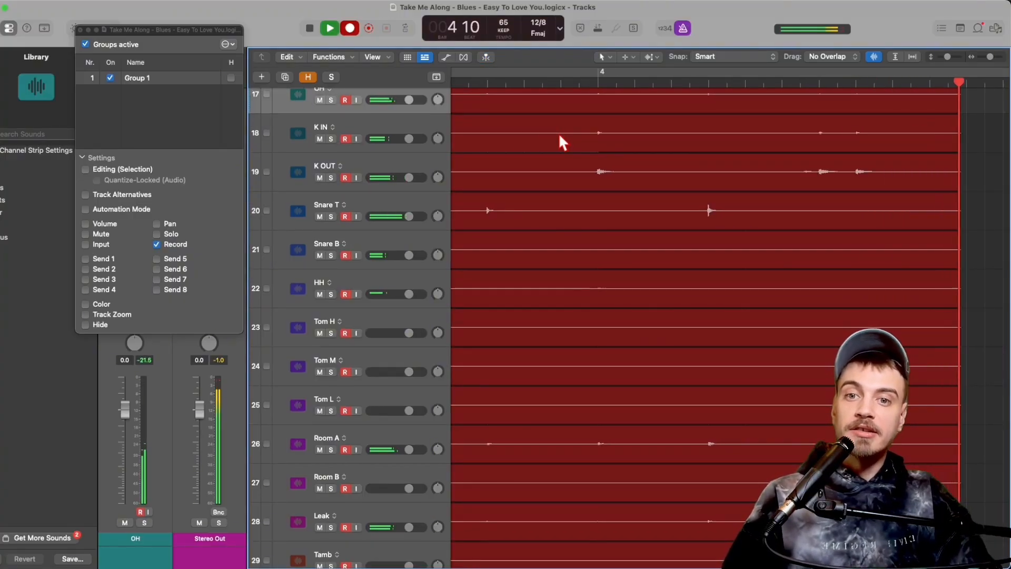
{"action": "left_click", "coordinate": [665, 139], "text": "ctrl+alt"}
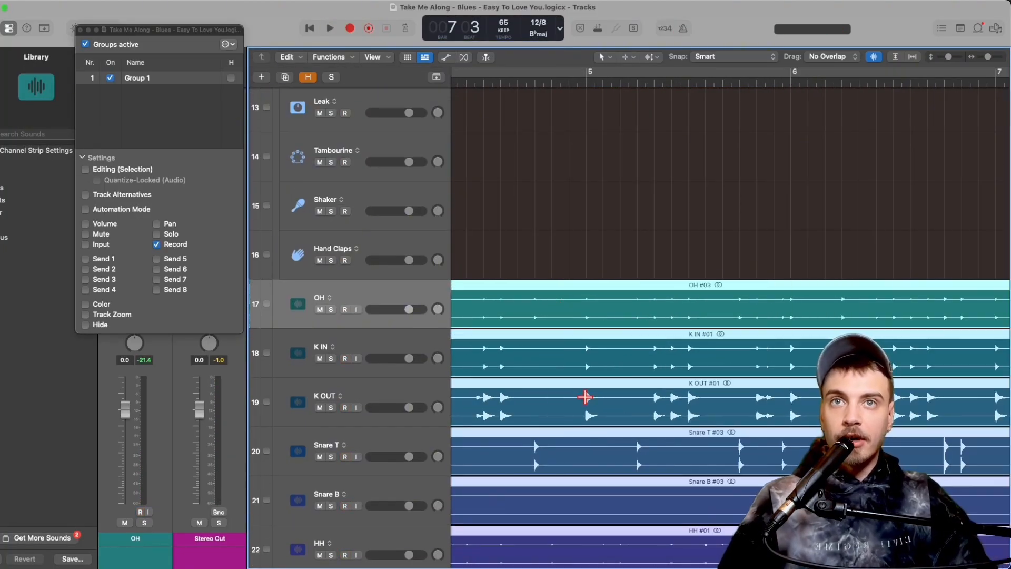
{"action": "left_click", "coordinate": [585, 397], "text": "ctrl+alt"}
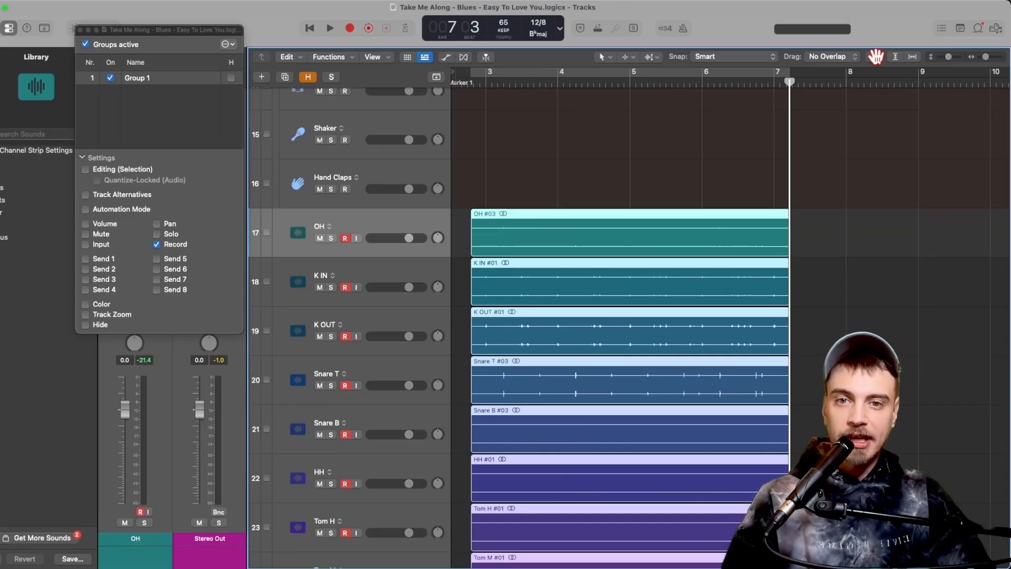
{"action": "left_click", "coordinate": [605, 170]}
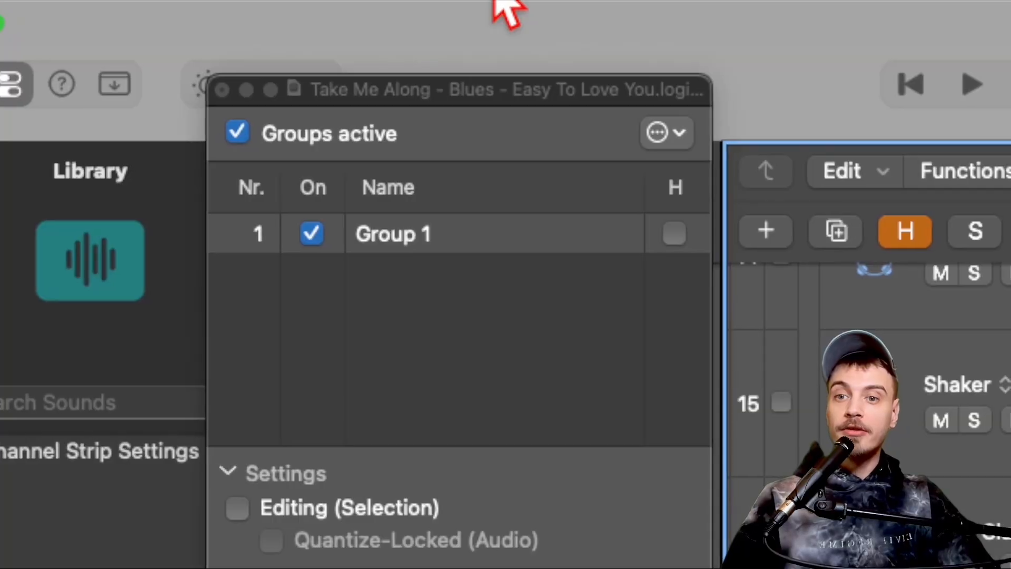
Examine the overlapping audio recording options for Cycle Off and Cycle On.
{"action": "left_click", "coordinate": [173, 5]}
{"action": "mouse_move", "coordinate": [545, 352]}
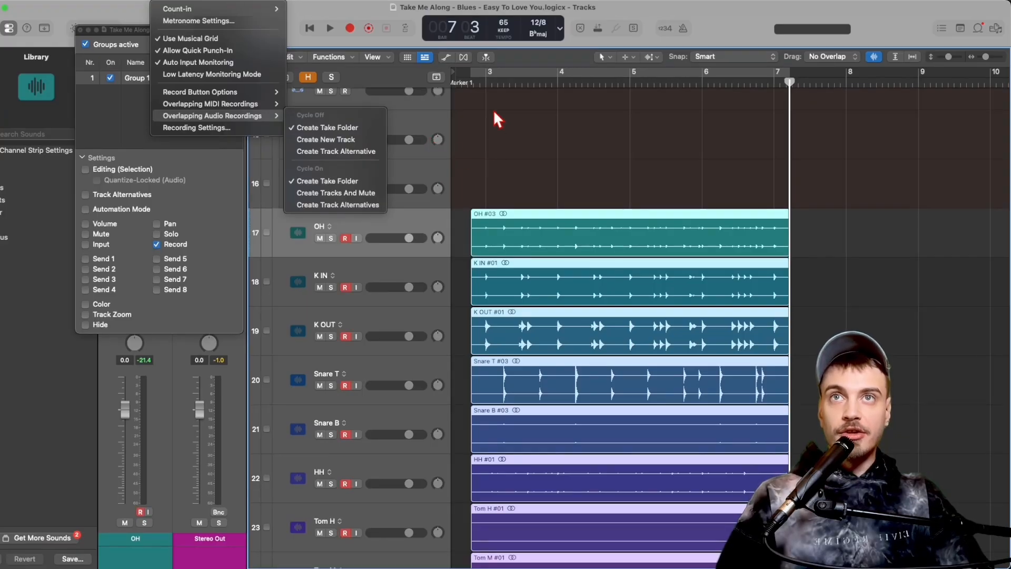
{"action": "left_click", "coordinate": [494, 110]}
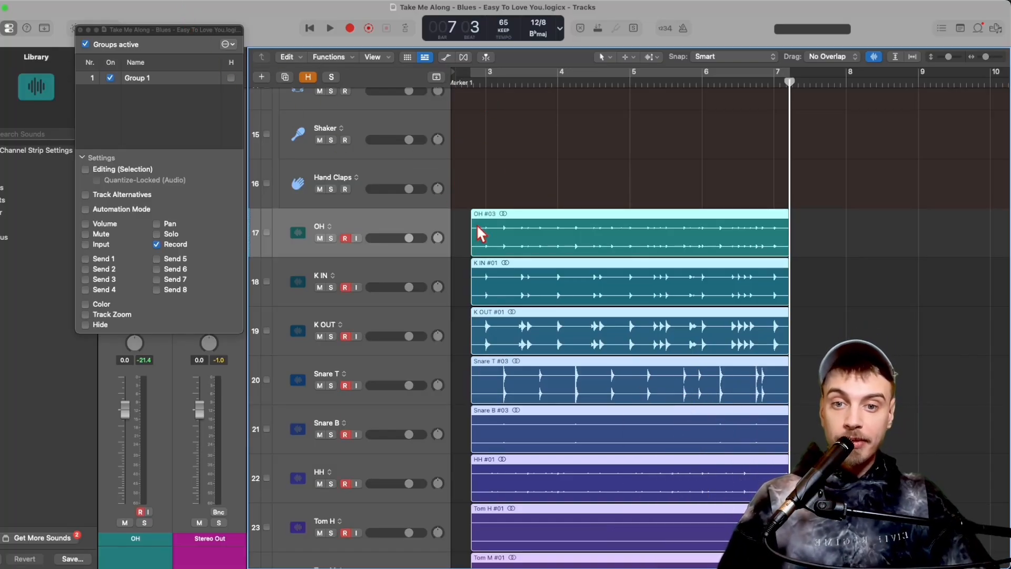
Enable the count-in and record a second pass on the armed drum tracks from just before bar 3 to about bar 7.
{"action": "left_click", "coordinate": [468, 80]}
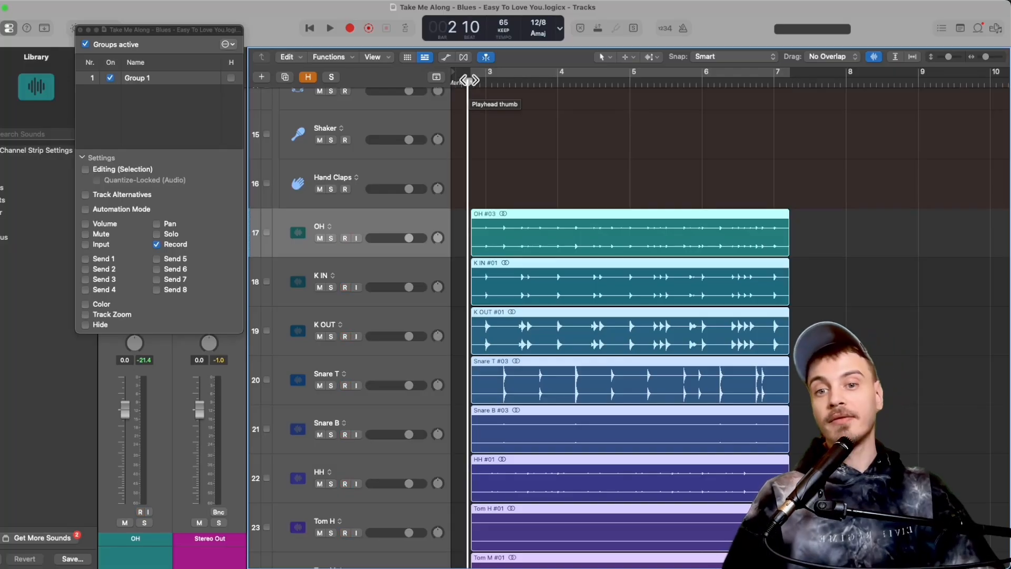
{"action": "key", "text": "space"}
{"action": "key", "text": "space"}
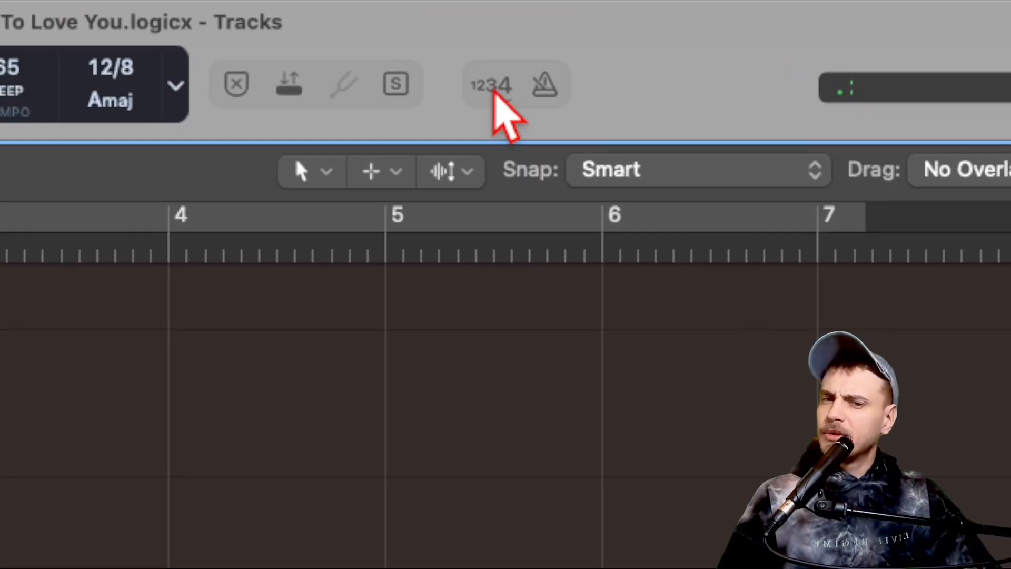
{"action": "left_click", "coordinate": [495, 87]}
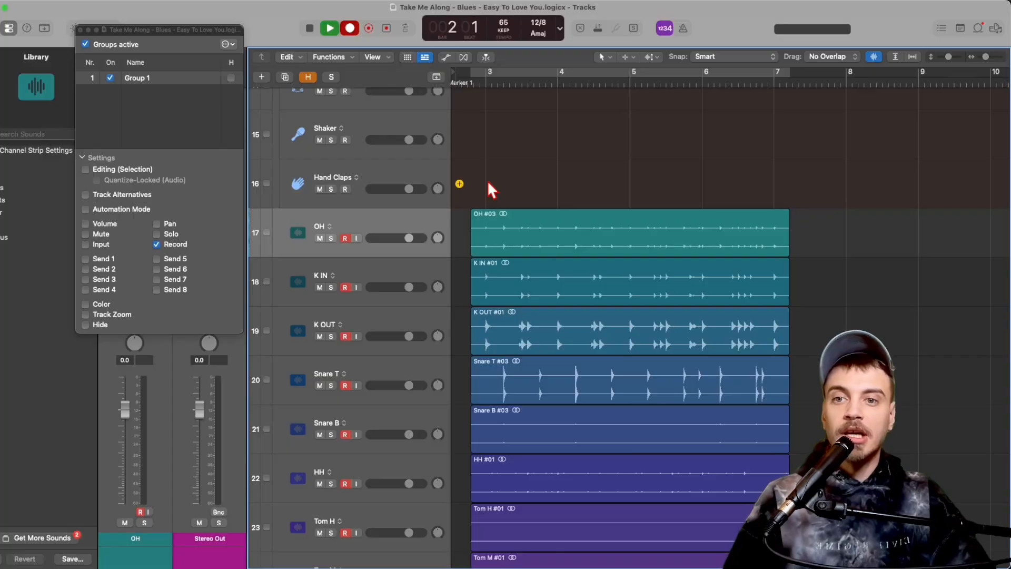
{"action": "scroll", "coordinate": [484, 165], "scroll_direction": "down", "scroll_amount": 5}
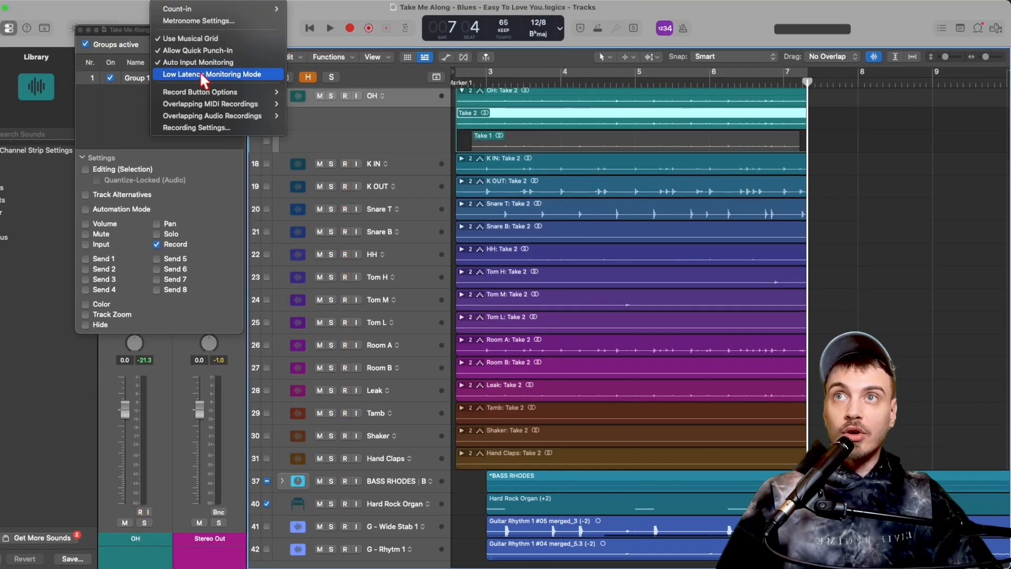
Recheck the Create Take Folder options for overlapping audio recordings and inspect the takes in the OH take folder, leaving it collapsed.
{"action": "mouse_move", "coordinate": [226, 115]}
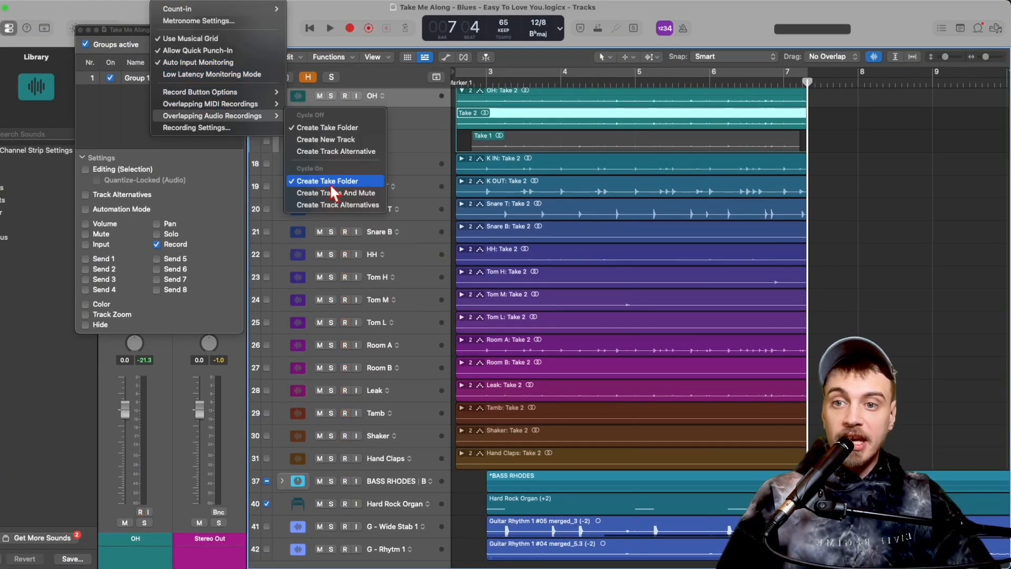
{"action": "scroll", "coordinate": [472, 147], "scroll_direction": "up", "scroll_amount": 4}
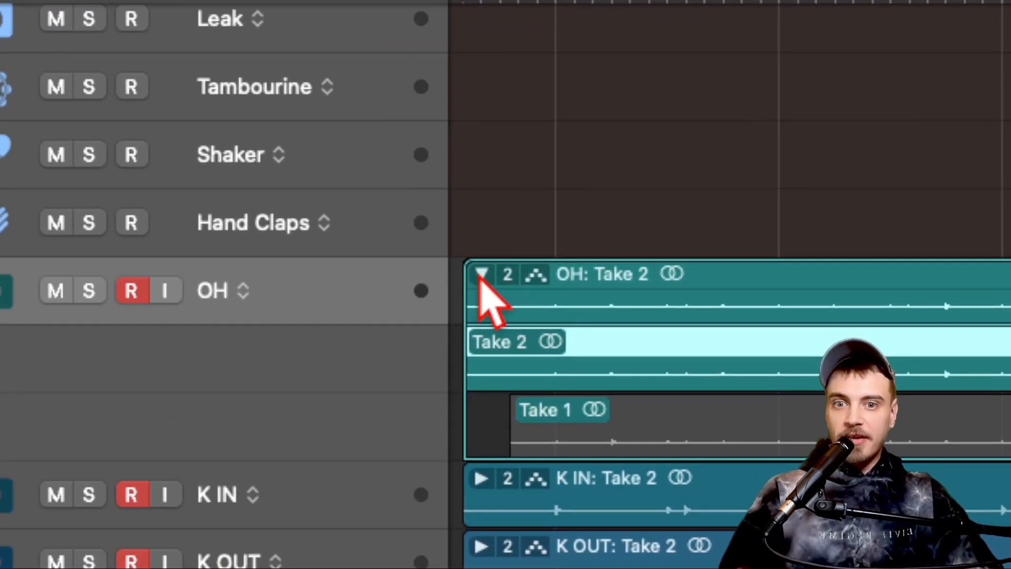
{"action": "left_click", "coordinate": [482, 274]}
{"action": "left_click", "coordinate": [482, 274]}
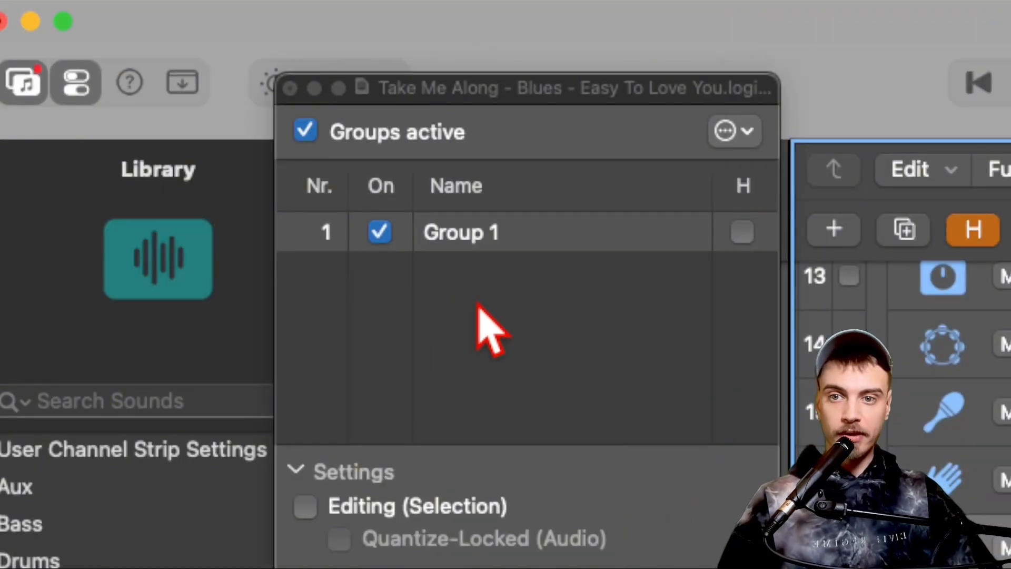
Rename Group 1 as Recording.
{"action": "double_click", "coordinate": [463, 236]}
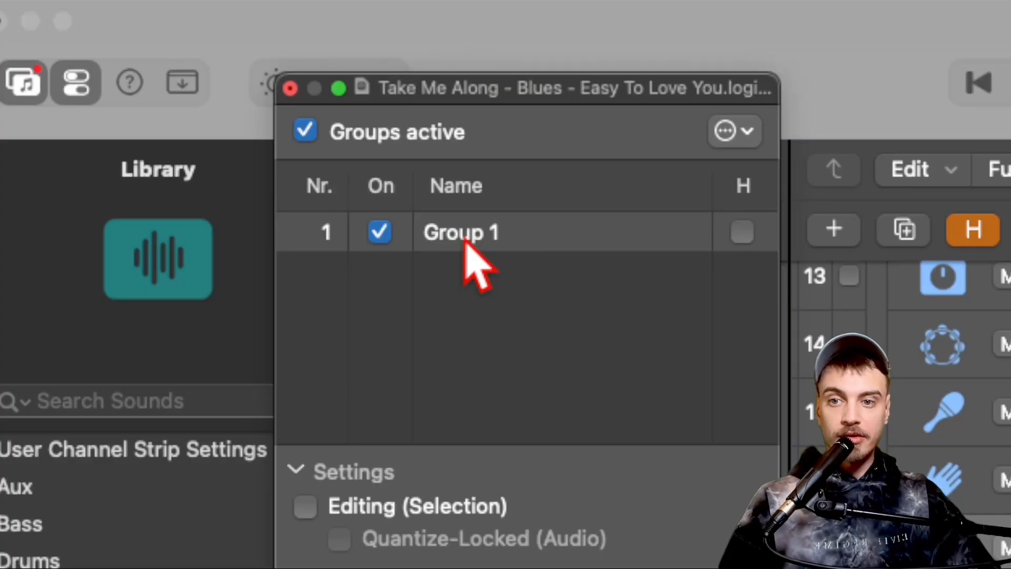
{"action": "type", "text": "Record"}
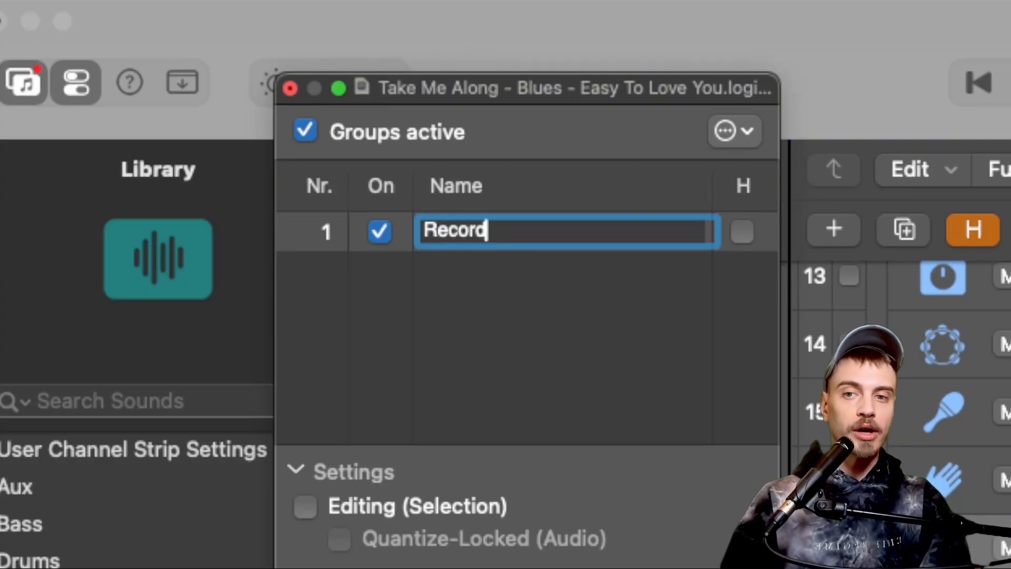
{"action": "type", "text": "ing"}
{"action": "key", "text": "Return"}
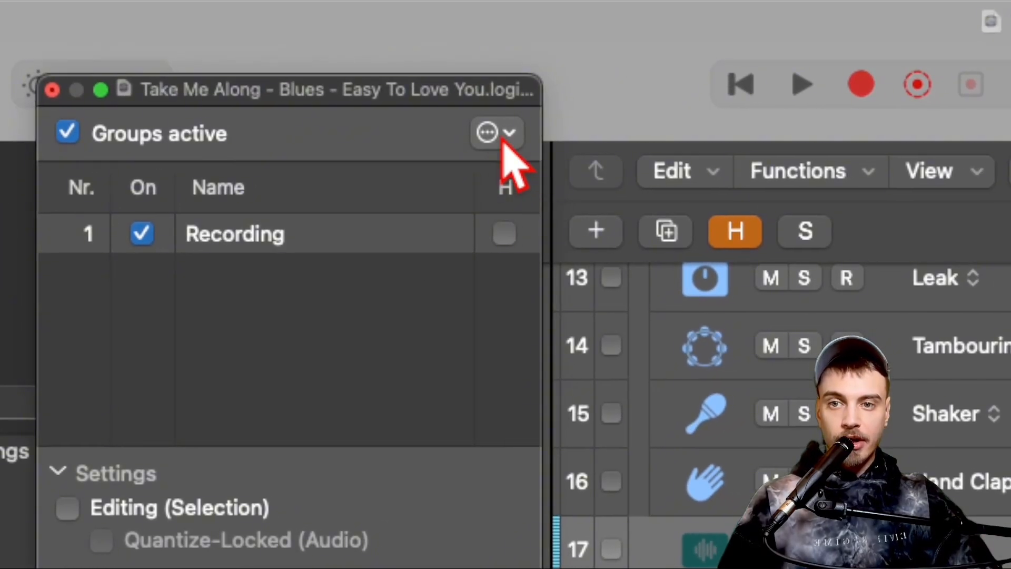
Create a second group named Editing, enable its Editing (Selection) setting, and compare it with the Recording group.
{"action": "left_click", "coordinate": [611, 45]}
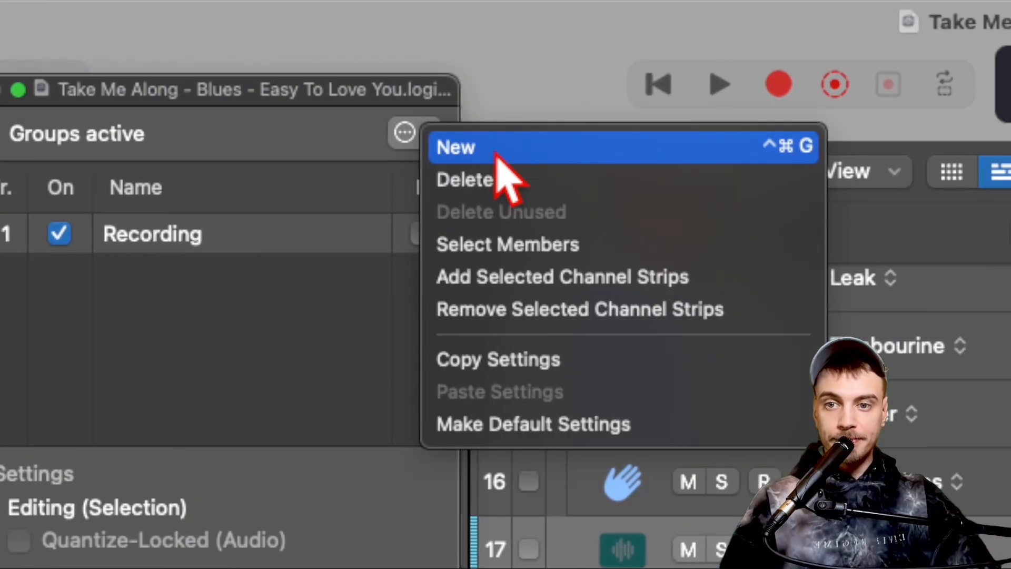
{"action": "left_click", "coordinate": [497, 154]}
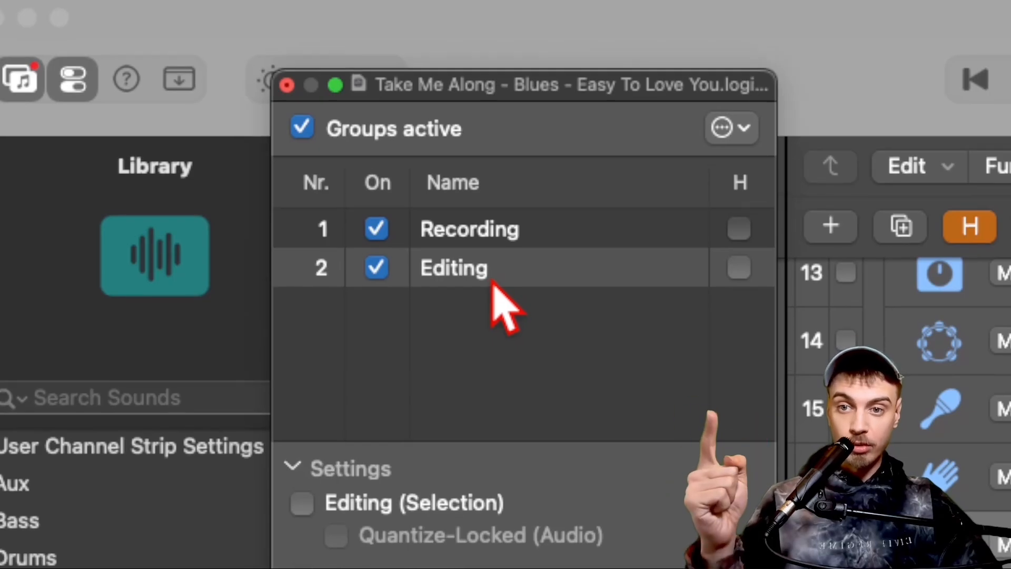
{"action": "left_click", "coordinate": [531, 228]}
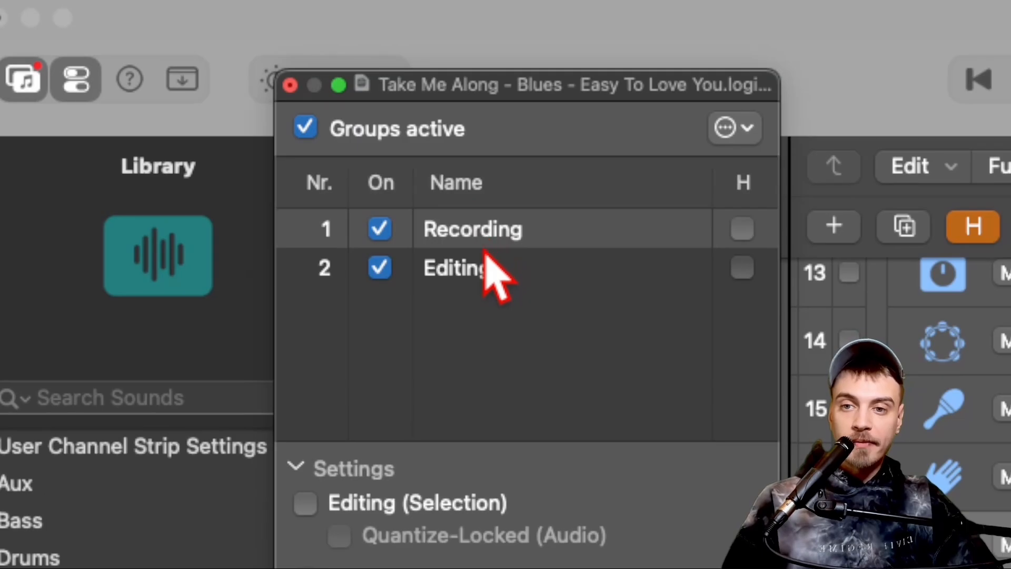
{"action": "left_click", "coordinate": [484, 252]}
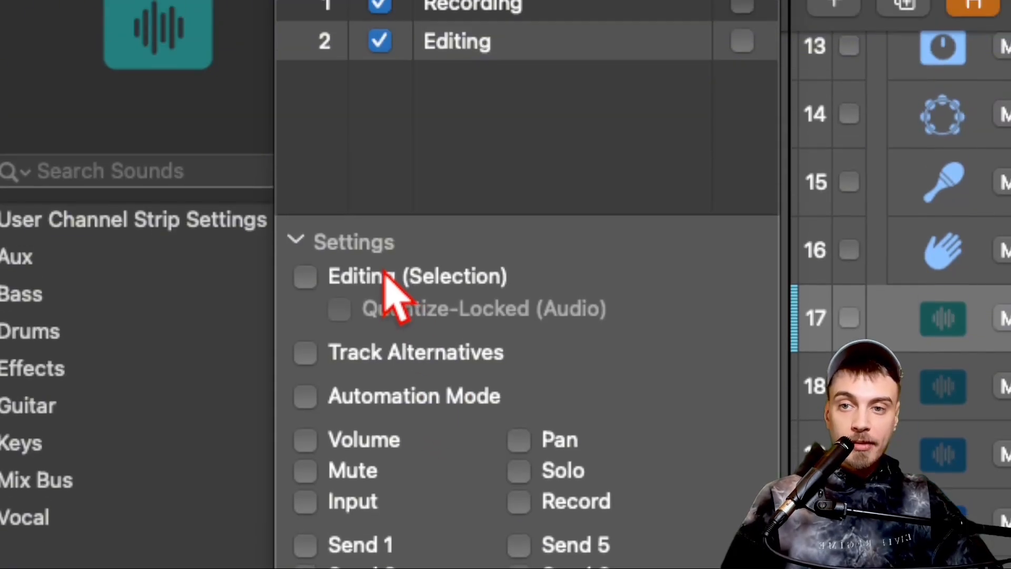
{"action": "left_click", "coordinate": [381, 507]}
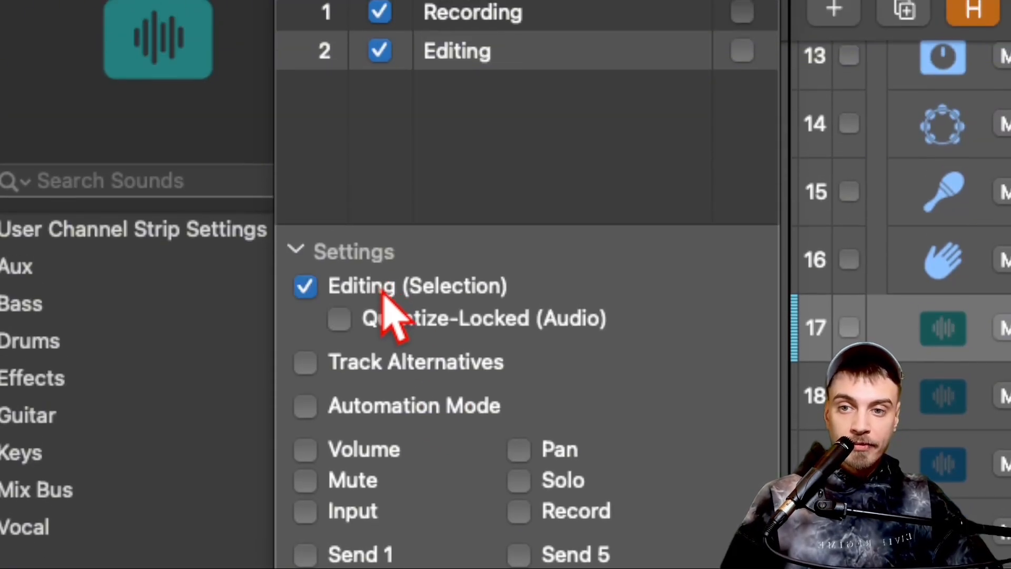
{"action": "left_click", "coordinate": [464, 14]}
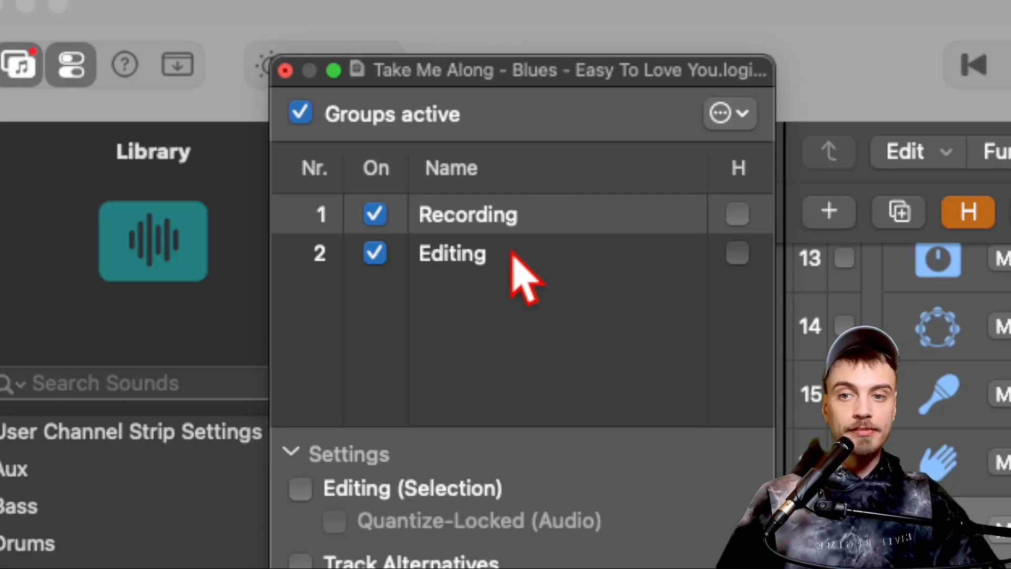
{"action": "left_click", "coordinate": [513, 254]}
Create a third group named Volume and enable its Volume linking.
{"action": "left_click", "coordinate": [730, 113]}
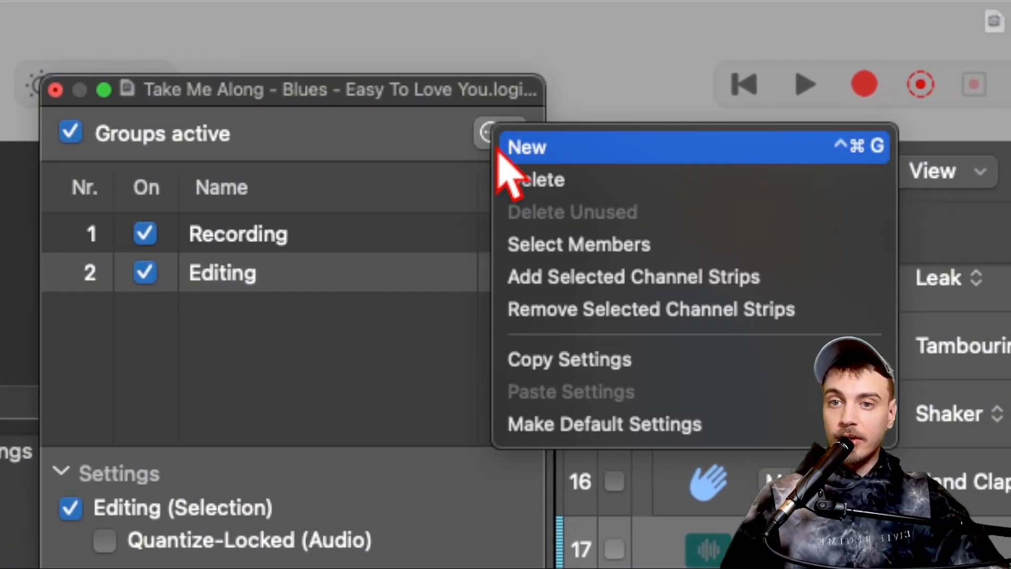
{"action": "left_click", "coordinate": [499, 151]}
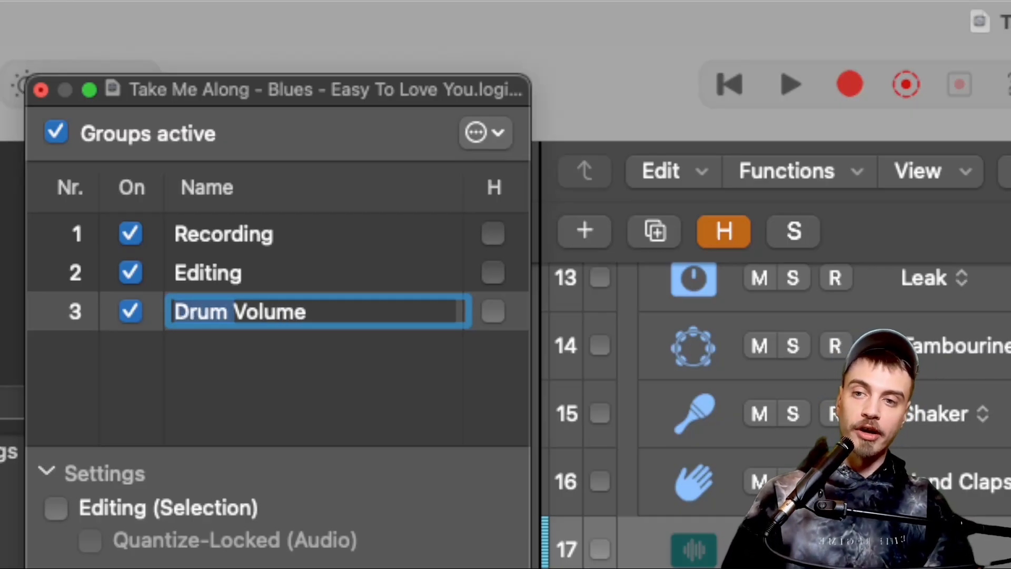
{"action": "key", "text": "Return"}
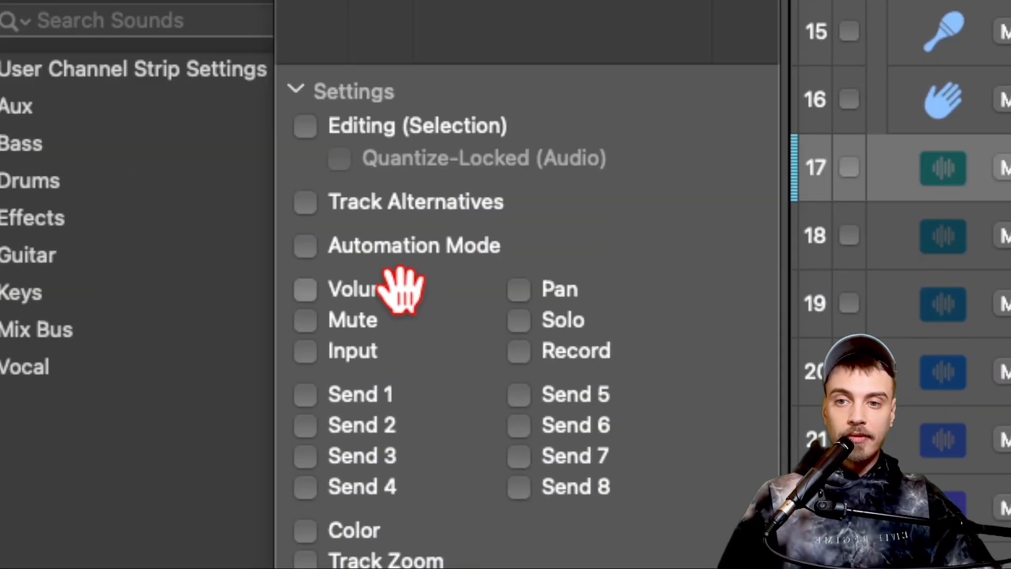
{"action": "left_click", "coordinate": [402, 290]}
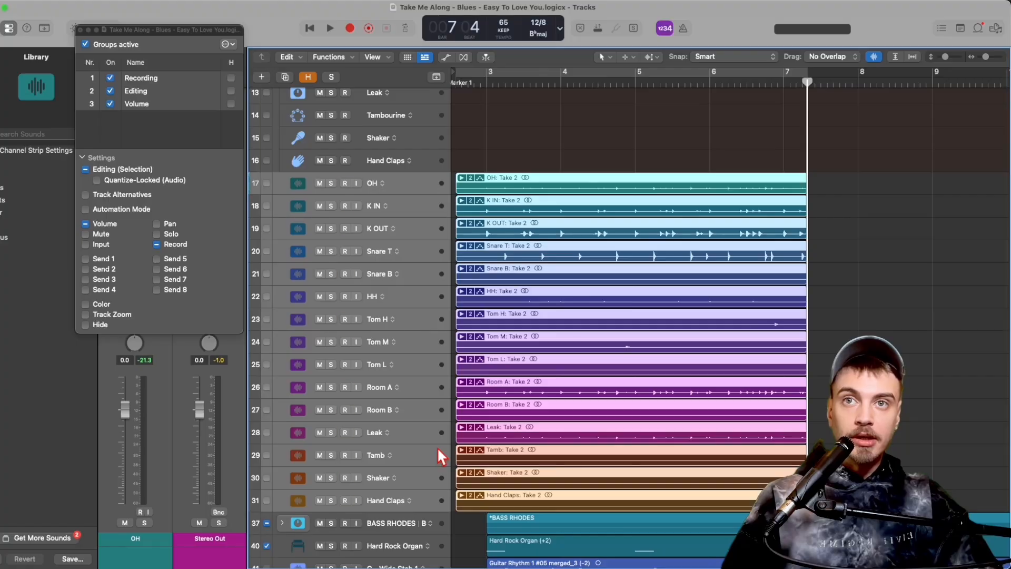
Select the drum audio tracks from OH through Hand Claps and remove their channel strips from the Recording group.
{"action": "left_click", "coordinate": [345, 183]}
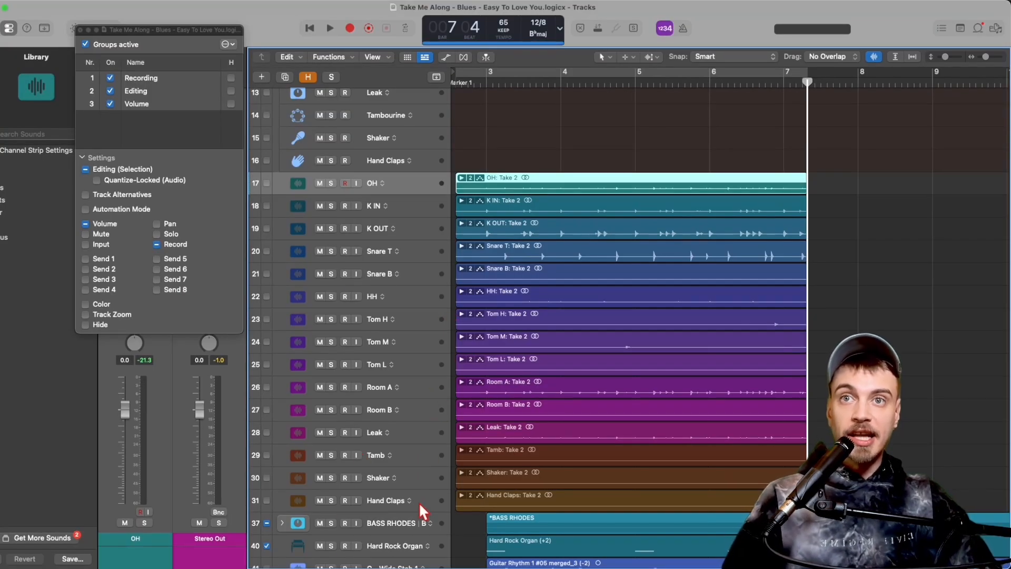
{"action": "left_click", "coordinate": [419, 502], "text": "shift"}
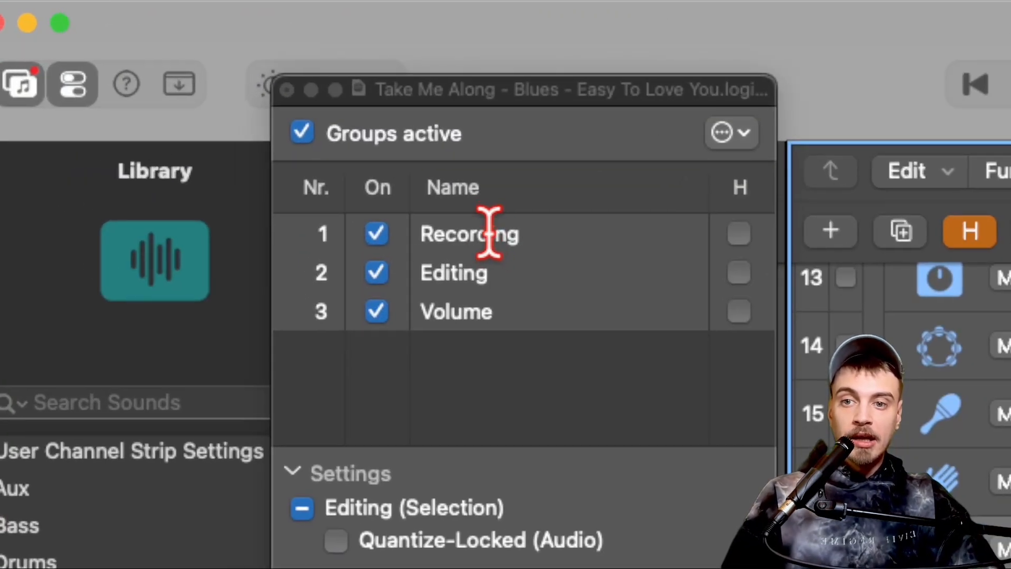
{"action": "right_click", "coordinate": [489, 232]}
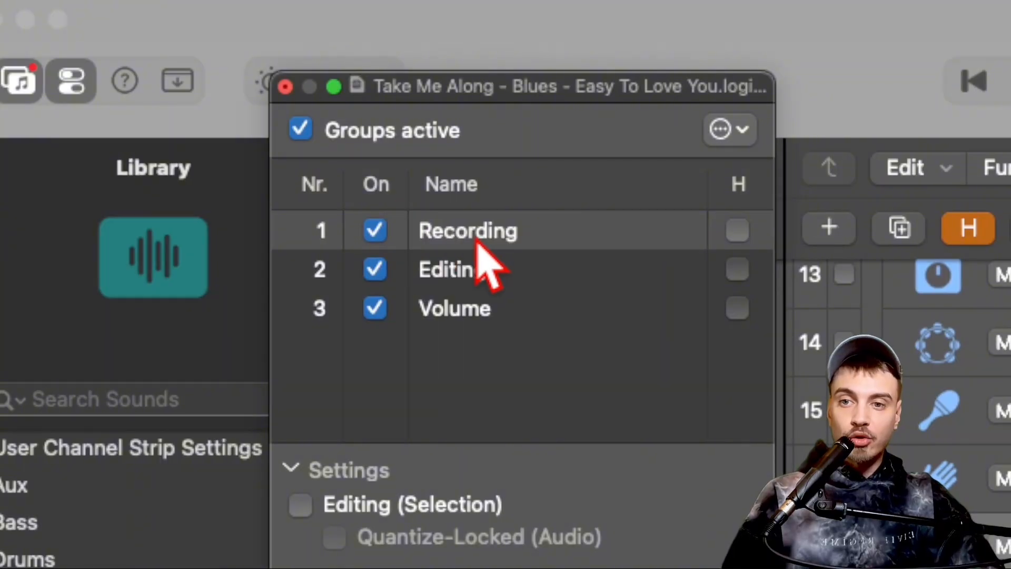
{"action": "right_click", "coordinate": [476, 240]}
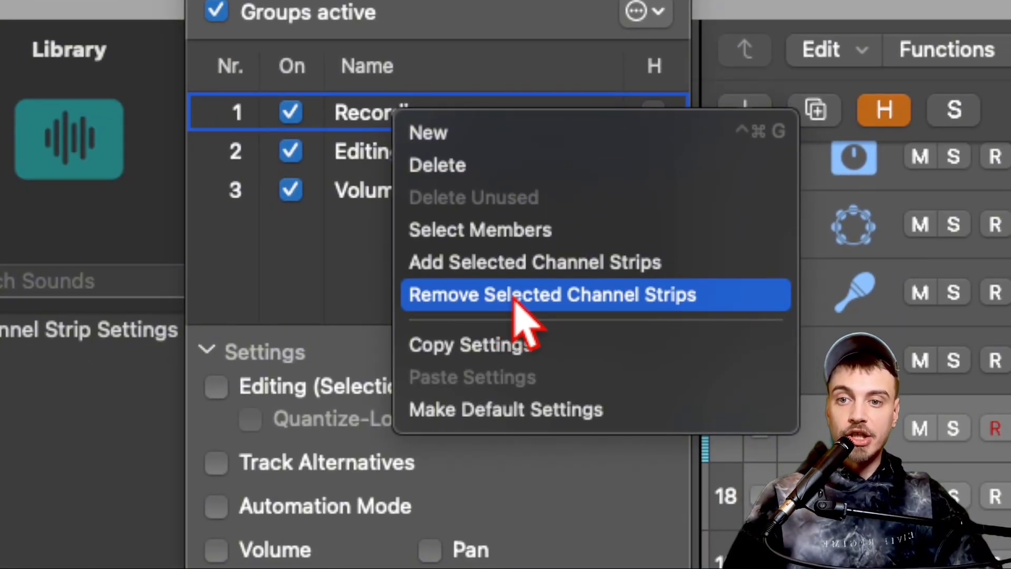
{"action": "left_click", "coordinate": [514, 298]}
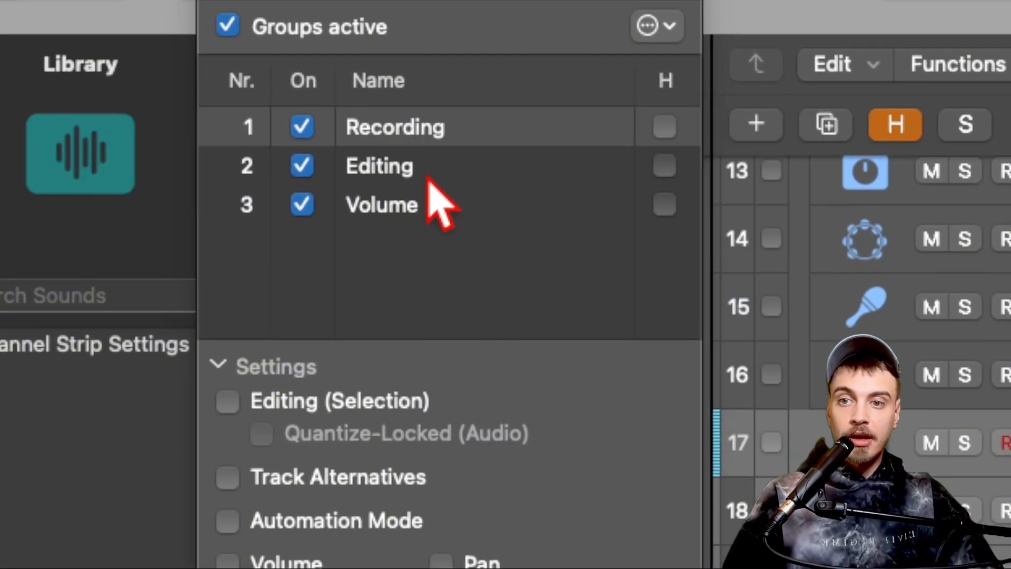
Add the selected drum channel strips to the Editing group and test the linked region selection from the OH track.
{"action": "right_click", "coordinate": [542, 153]}
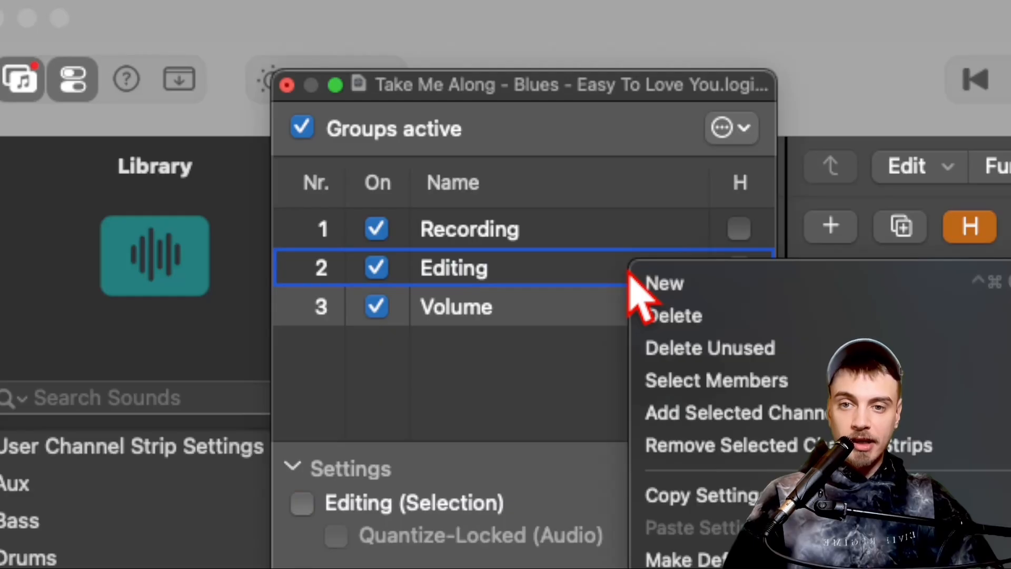
{"action": "left_click", "coordinate": [714, 412]}
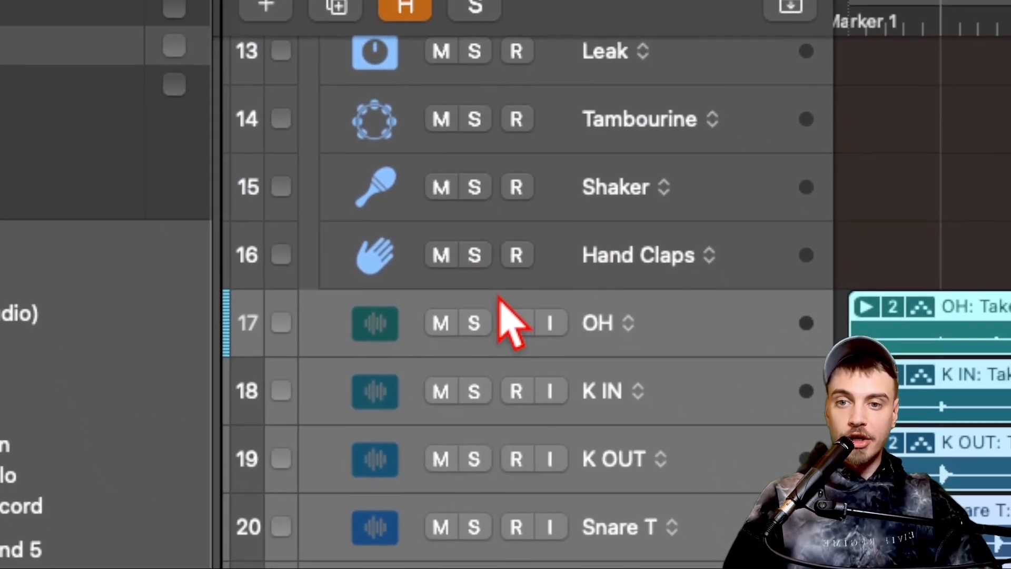
{"action": "left_click", "coordinate": [591, 270]}
{"action": "left_click", "coordinate": [590, 303]}
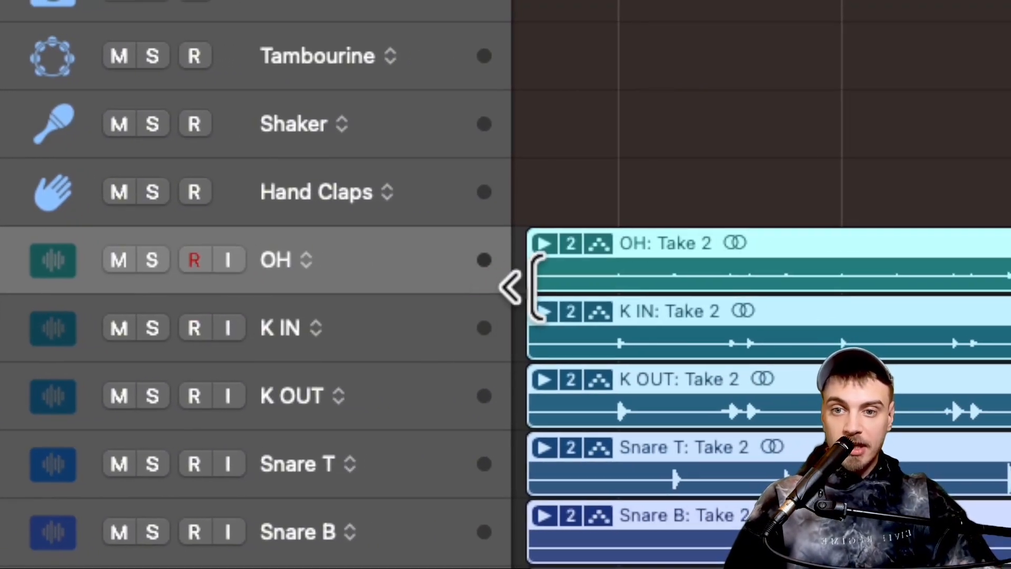
Split the linked drum regions just before bar 3 through the OH region, and select the Editing group in the group list.
{"action": "left_click", "coordinate": [541, 199]}
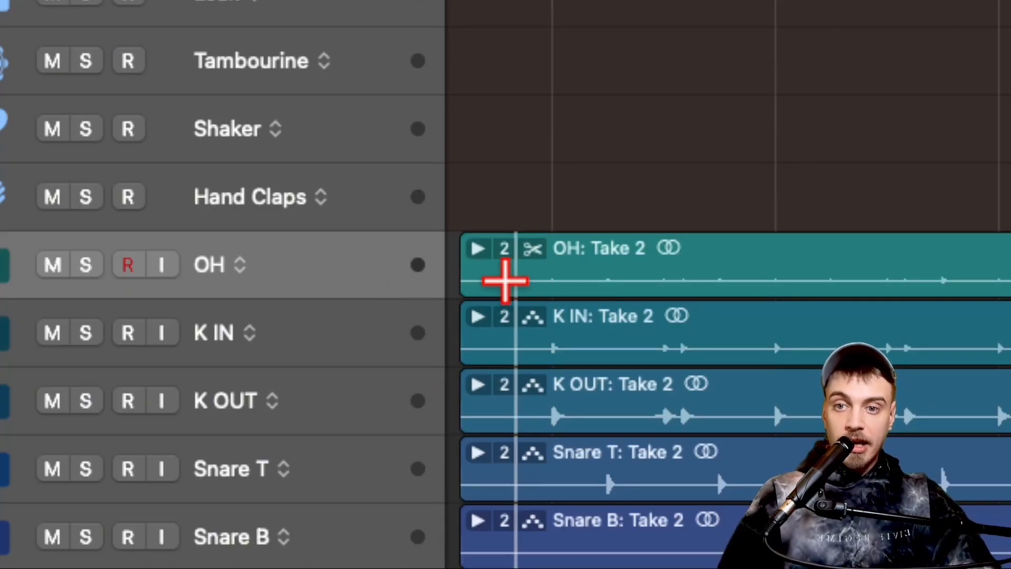
{"action": "left_click", "coordinate": [504, 280]}
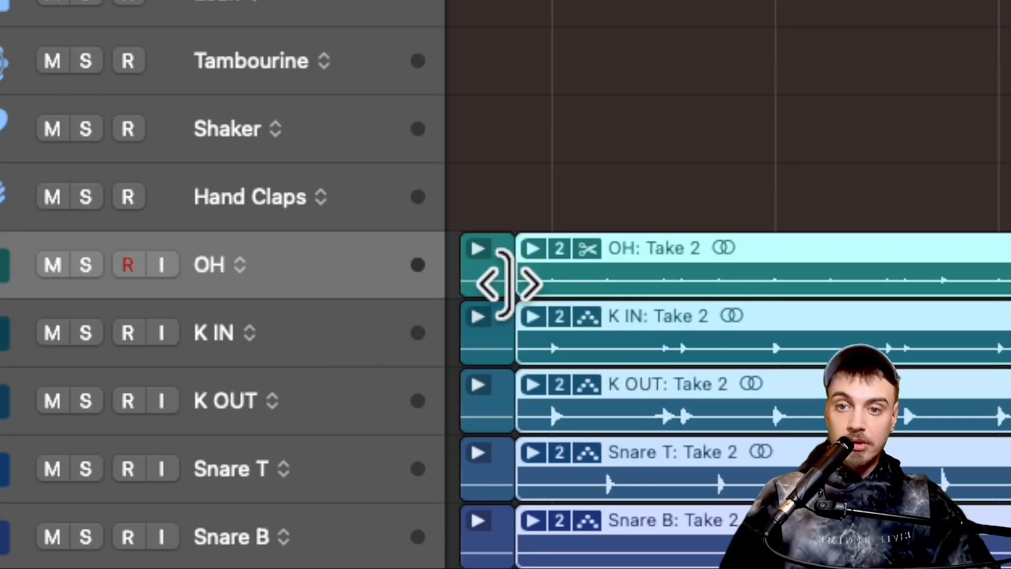
{"action": "scroll", "coordinate": [481, 372], "scroll_direction": "down", "scroll_amount": 5}
{"action": "scroll", "coordinate": [485, 380], "scroll_direction": "up", "scroll_amount": 7}
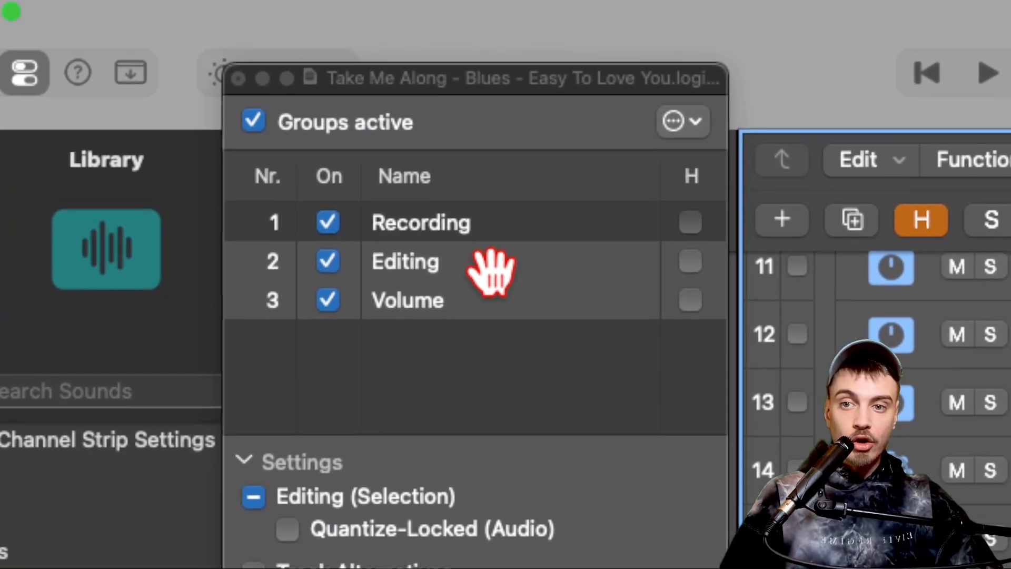
{"action": "left_click", "coordinate": [492, 268]}
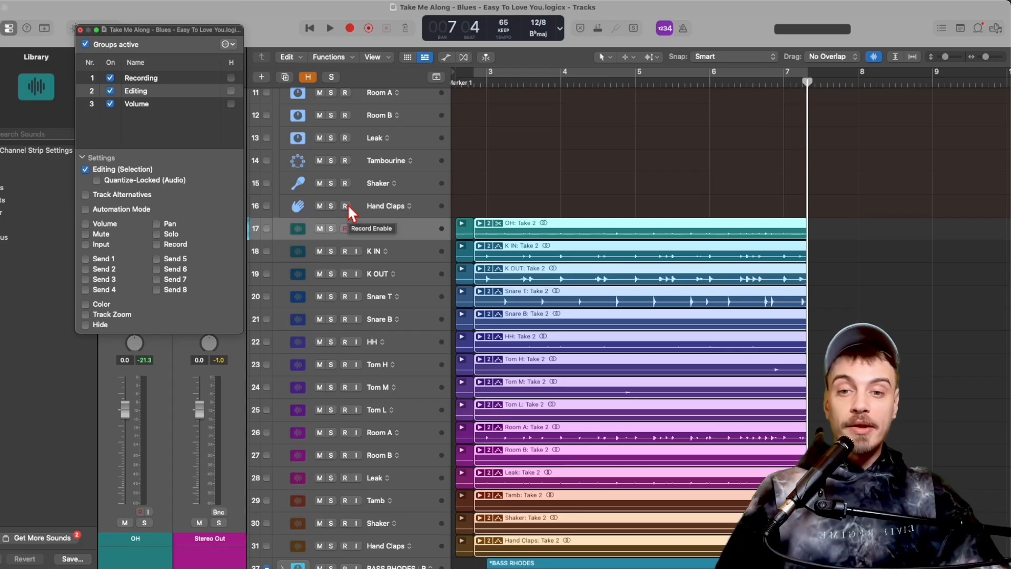
{"action": "scroll", "coordinate": [494, 250], "scroll_direction": "up", "scroll_amount": 5}
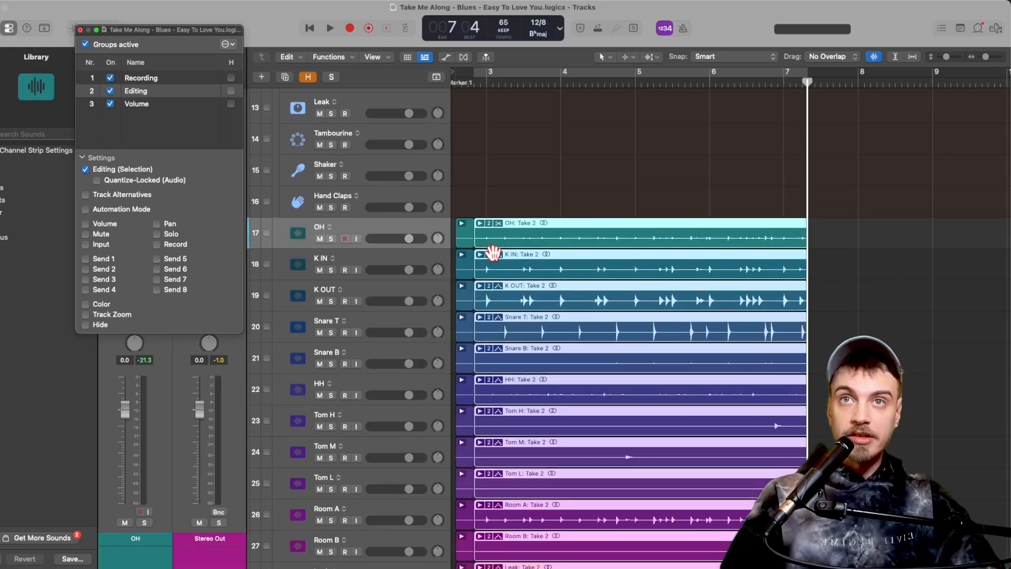
Select the second OH region after the split and expand the linked drum take folders to show Take 1 and Take 2.
{"action": "scroll", "coordinate": [494, 251], "scroll_direction": "up", "scroll_amount": 1}
{"action": "left_click", "coordinate": [512, 182]}
{"action": "left_click", "coordinate": [503, 227]}
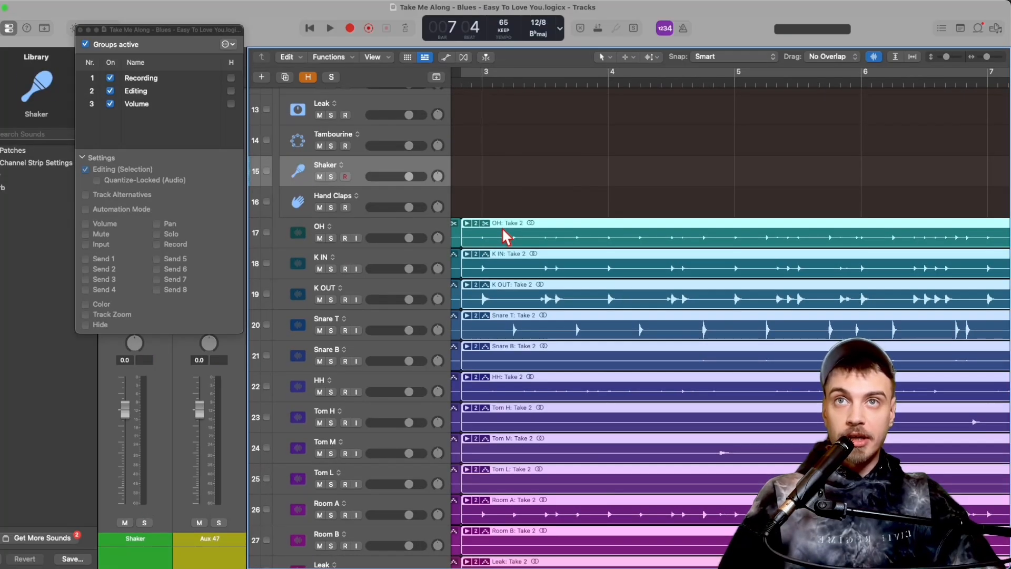
{"action": "left_click", "coordinate": [466, 223]}
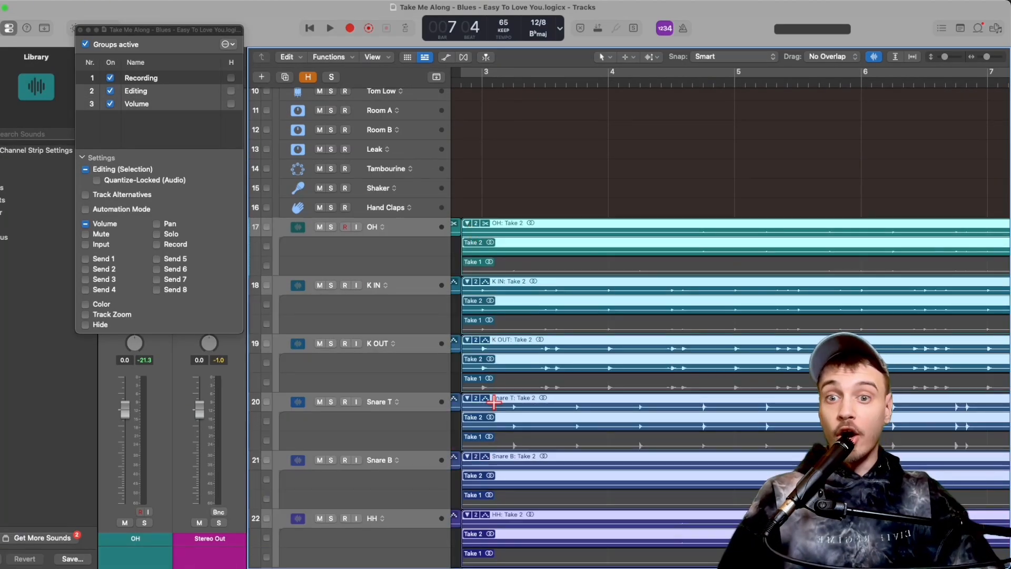
{"action": "key", "text": "z"}
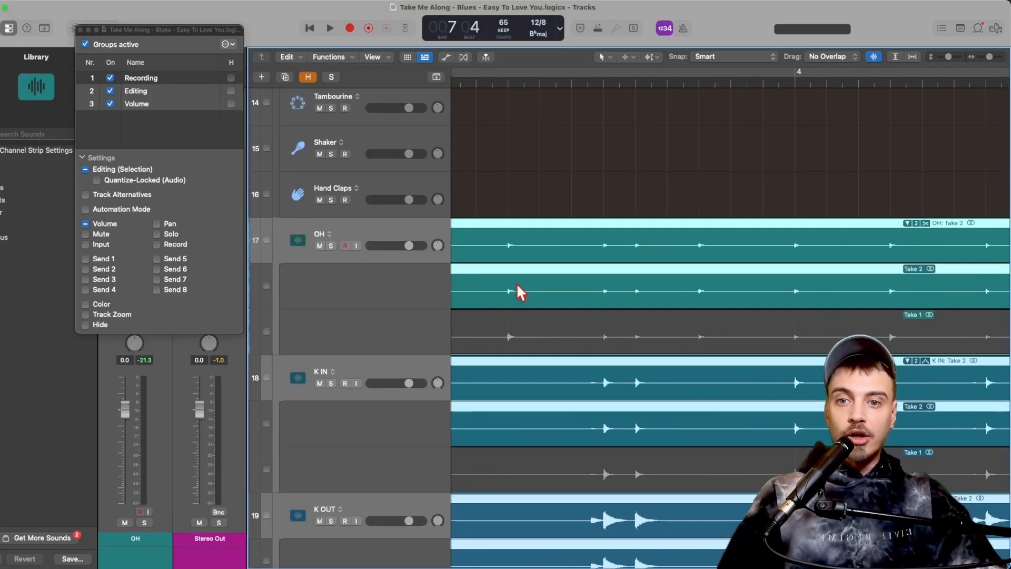
{"action": "scroll", "coordinate": [548, 300], "scroll_direction": "left", "scroll_amount": 5}
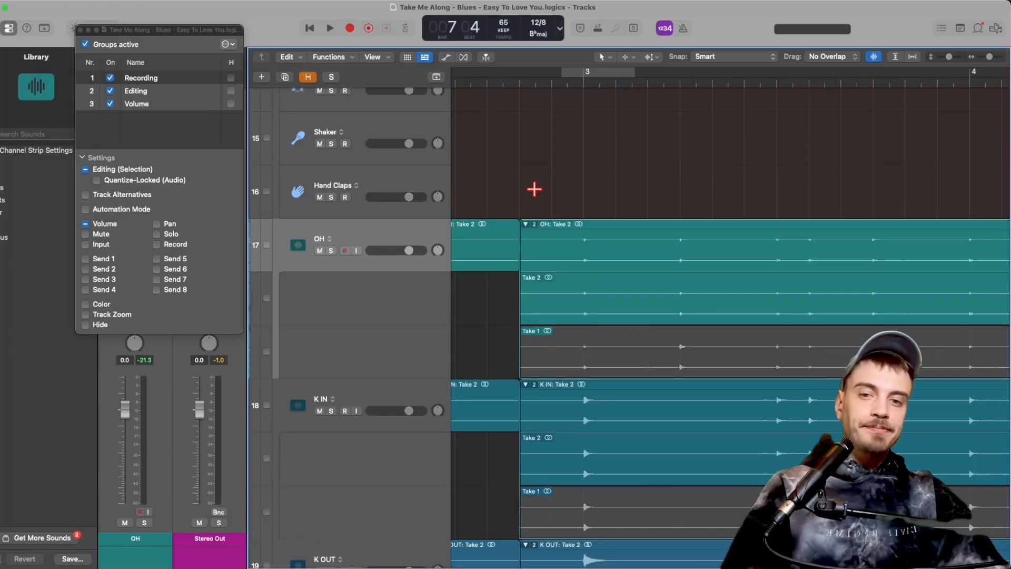
Open the General settings and examine the Project Handling and Editing options.
{"action": "key", "text": "super+comma"}
{"action": "left_click_drag", "start_coordinate": [523, 141], "coordinate": [510, 119]}
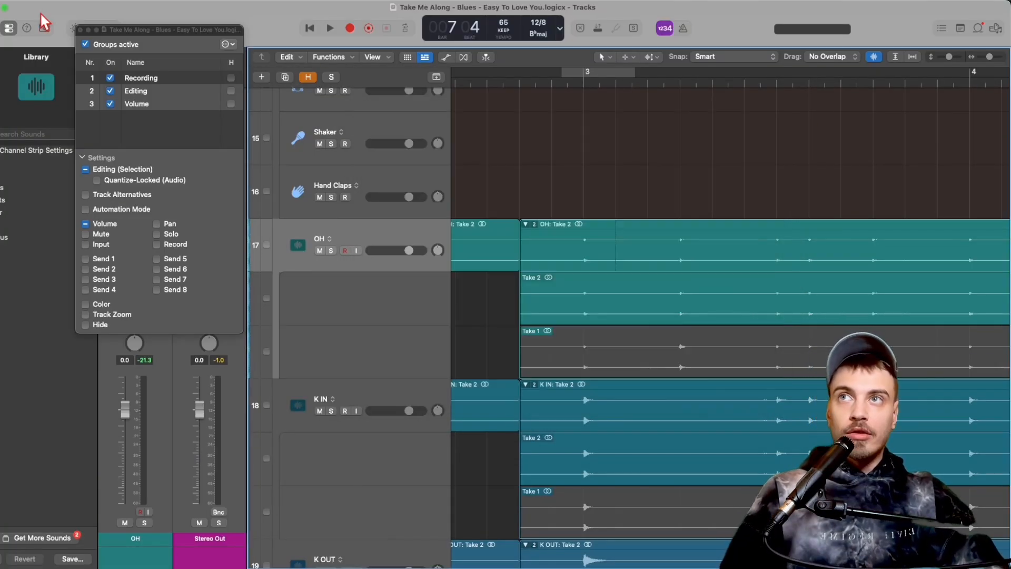
{"action": "left_click", "coordinate": [39, 2]}
{"action": "mouse_move", "coordinate": [33, 67]}
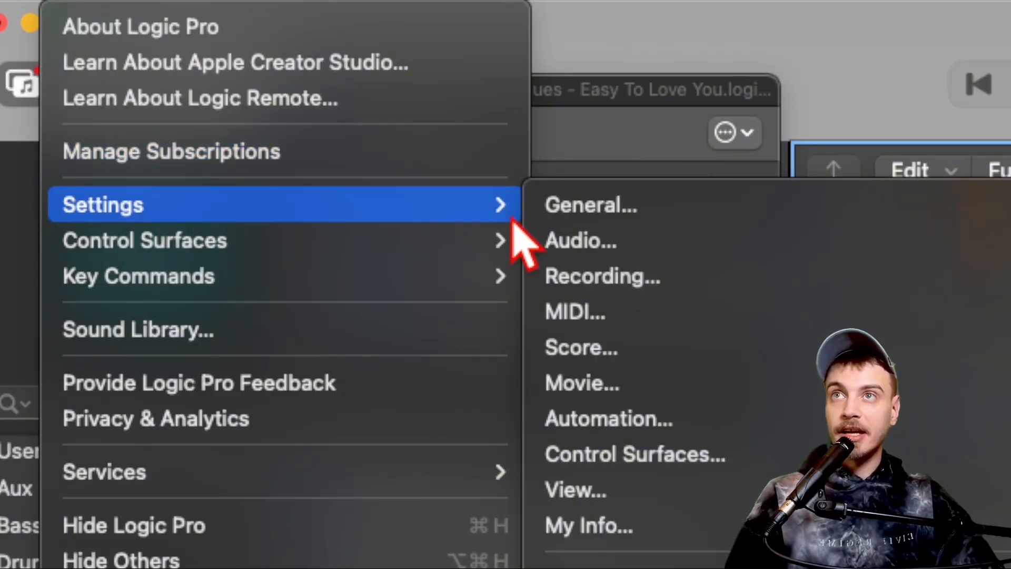
{"action": "left_click", "coordinate": [589, 205]}
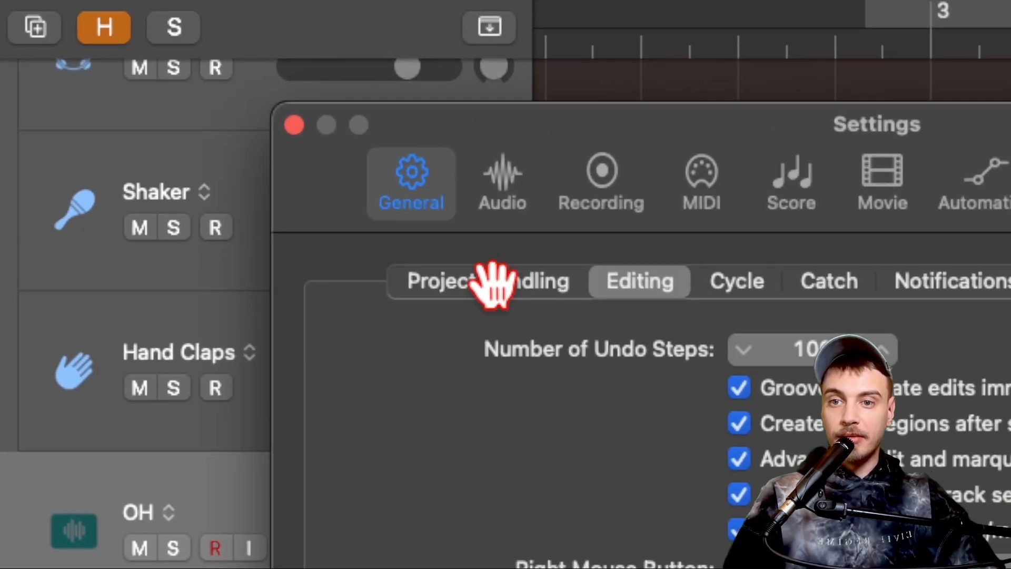
{"action": "left_click", "coordinate": [493, 282]}
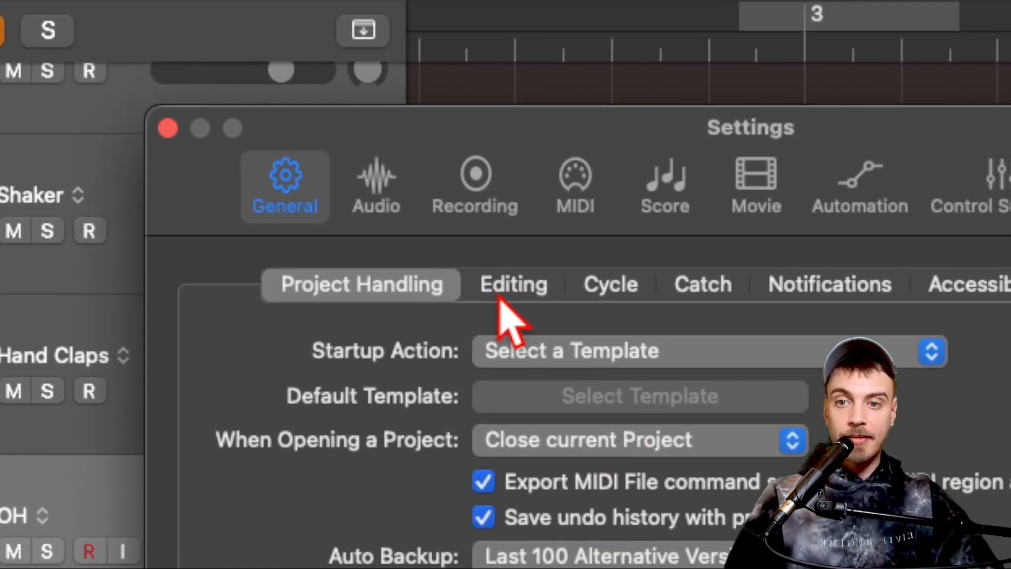
{"action": "left_click", "coordinate": [694, 395]}
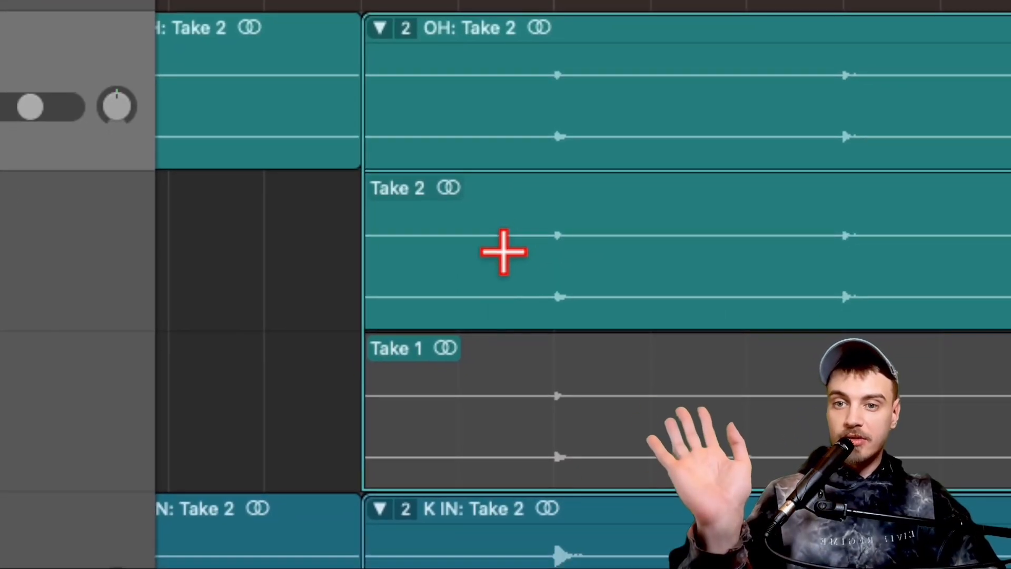
Try comping Take 1 into the opening of the OH take folder, and restore Take 2 there.
{"action": "key", "text": "super+Down"}
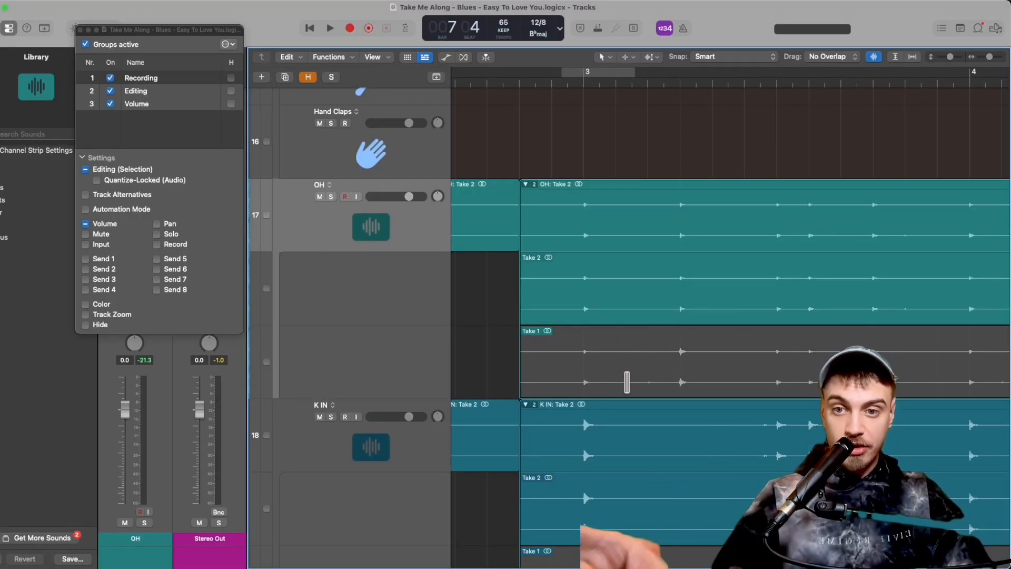
{"action": "left_click_drag", "start_coordinate": [627, 382], "coordinate": [510, 377]}
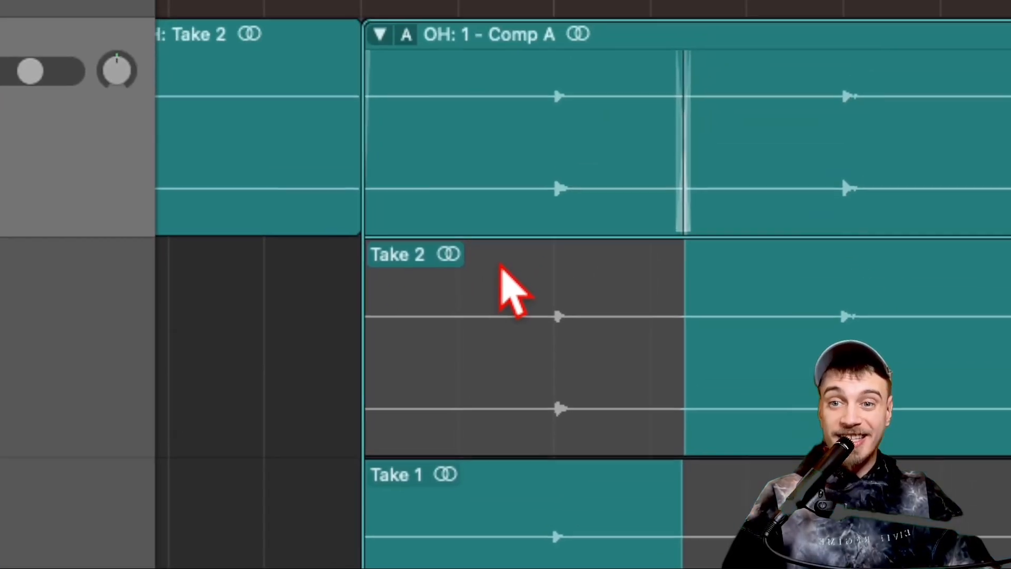
{"action": "left_click", "coordinate": [500, 298]}
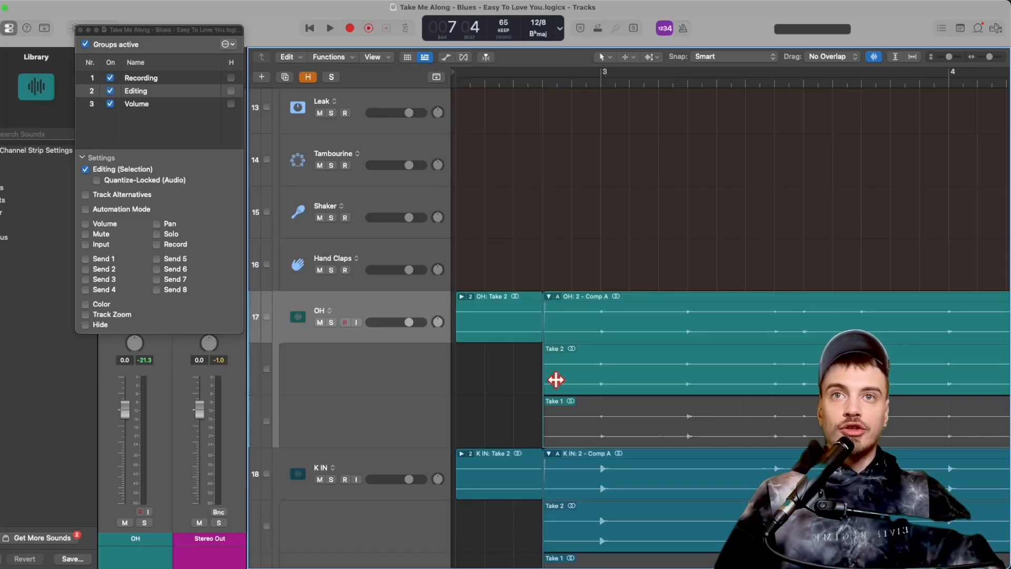
{"action": "key", "text": "x"}
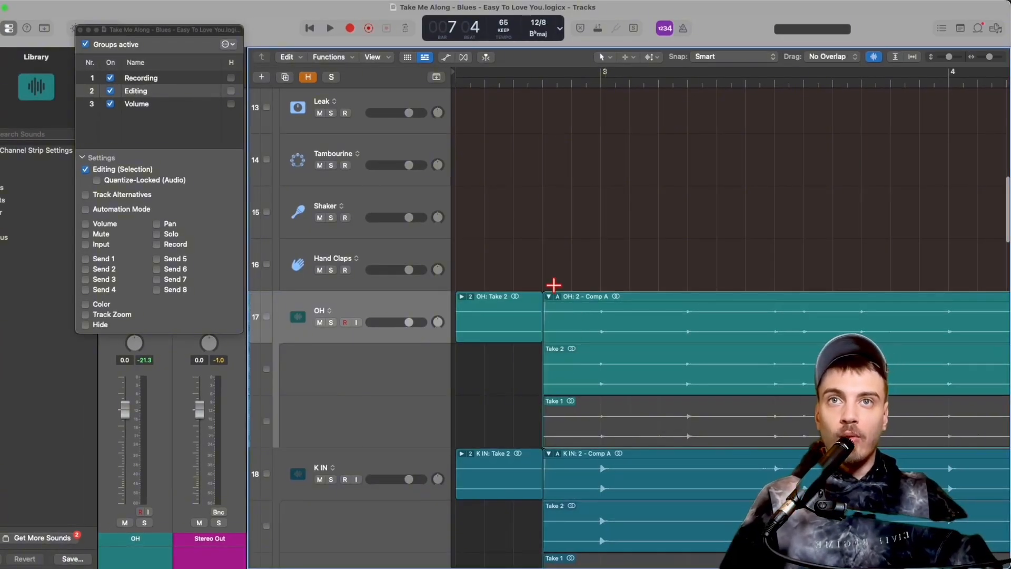
{"action": "left_click", "coordinate": [548, 296]}
{"action": "left_click", "coordinate": [548, 296]}
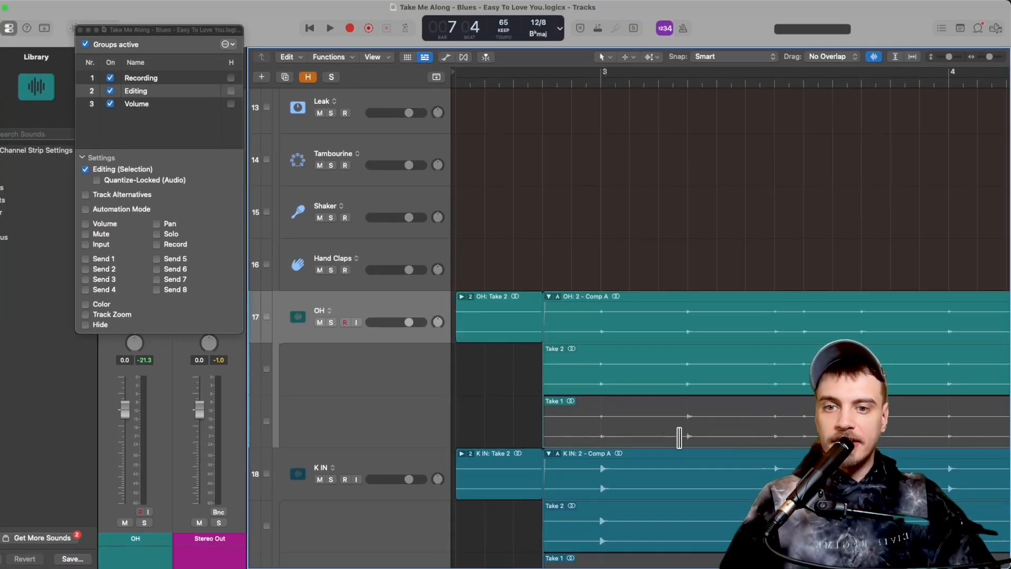
Comp the opening of Take 1 up to the second hit on the OH track and check the linked drum tracks.
{"action": "left_click_drag", "start_coordinate": [686, 435], "coordinate": [513, 432]}
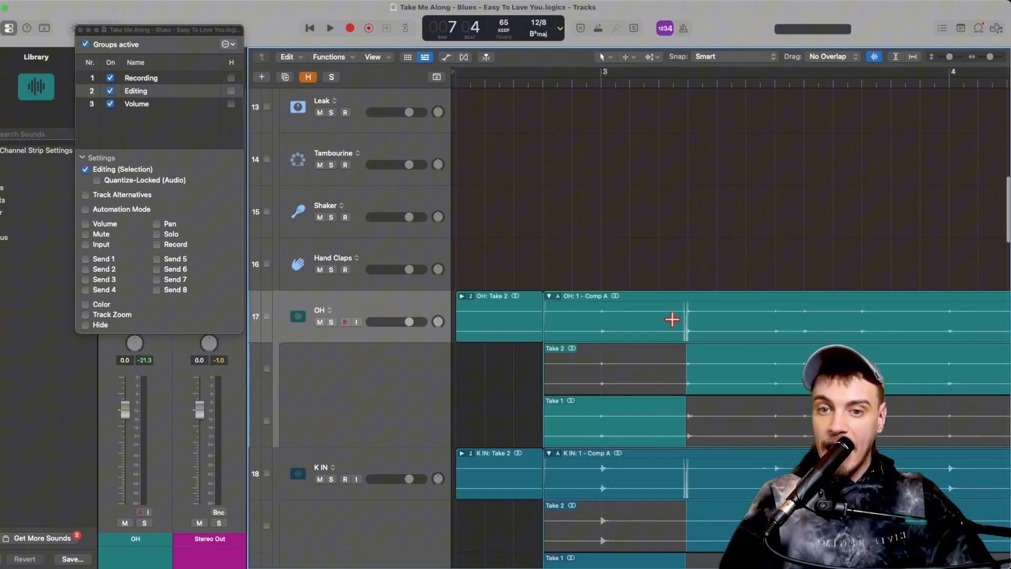
{"action": "scroll", "coordinate": [440, 288], "scroll_direction": "down", "scroll_amount": 8}
{"action": "scroll", "coordinate": [672, 318], "scroll_direction": "down", "scroll_amount": 15}
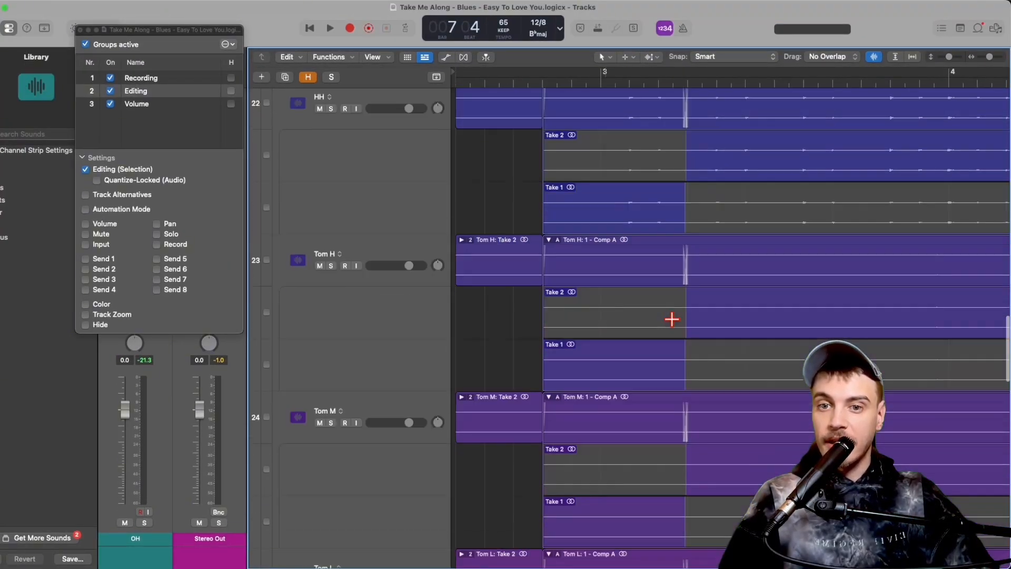
{"action": "scroll", "coordinate": [672, 319], "scroll_direction": "up", "scroll_amount": 5}
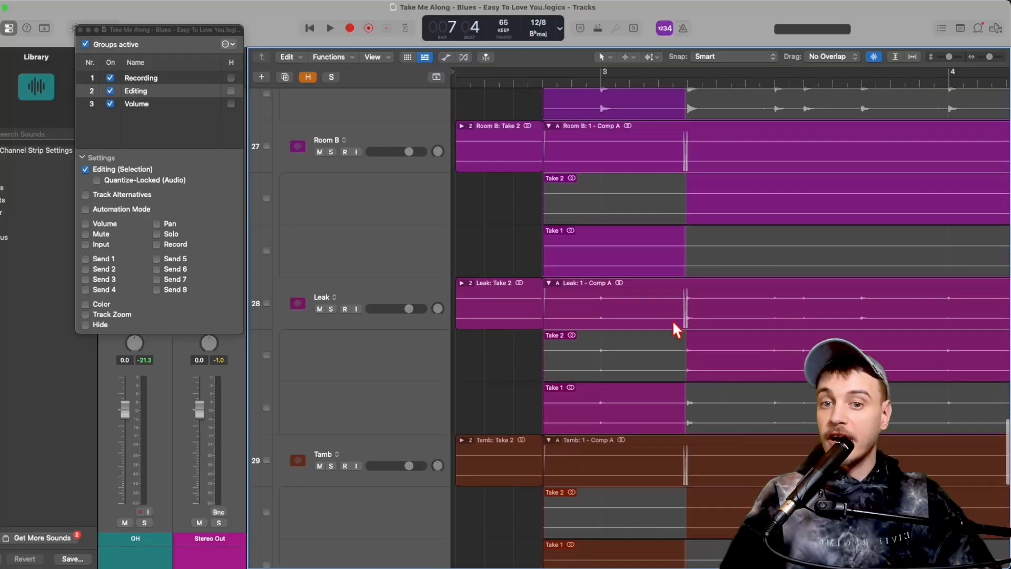
{"action": "scroll", "coordinate": [673, 321], "scroll_direction": "down", "scroll_amount": 7}
{"action": "scroll", "coordinate": [673, 322], "scroll_direction": "up", "scroll_amount": 5}
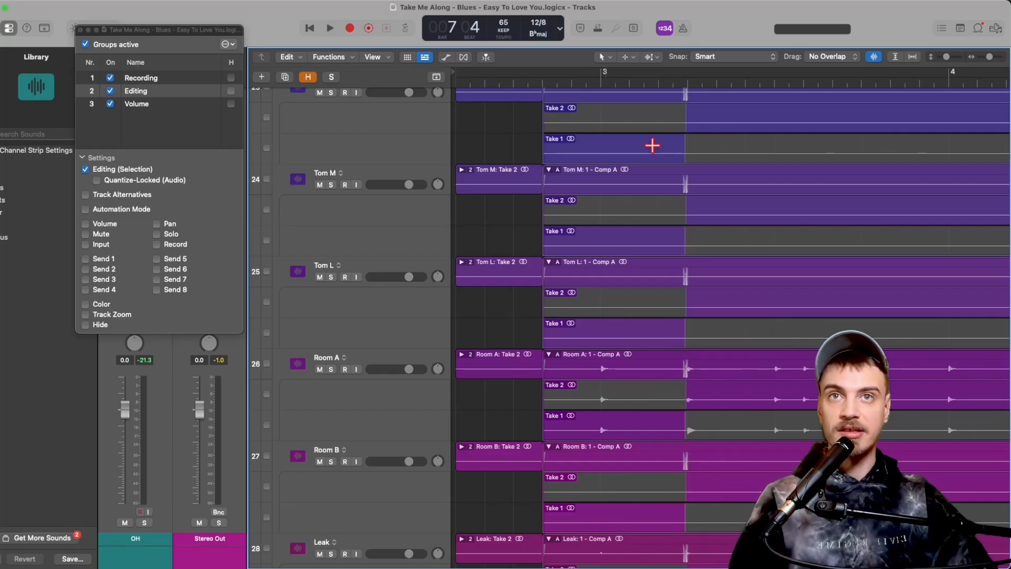
Comp Take 1 from about a third into bar 5 to a third into bar 6, and collapse the drum take folders.
{"action": "scroll", "coordinate": [646, 222], "scroll_direction": "up", "scroll_amount": 10}
{"action": "scroll", "coordinate": [646, 218], "scroll_direction": "up", "scroll_amount": 2}
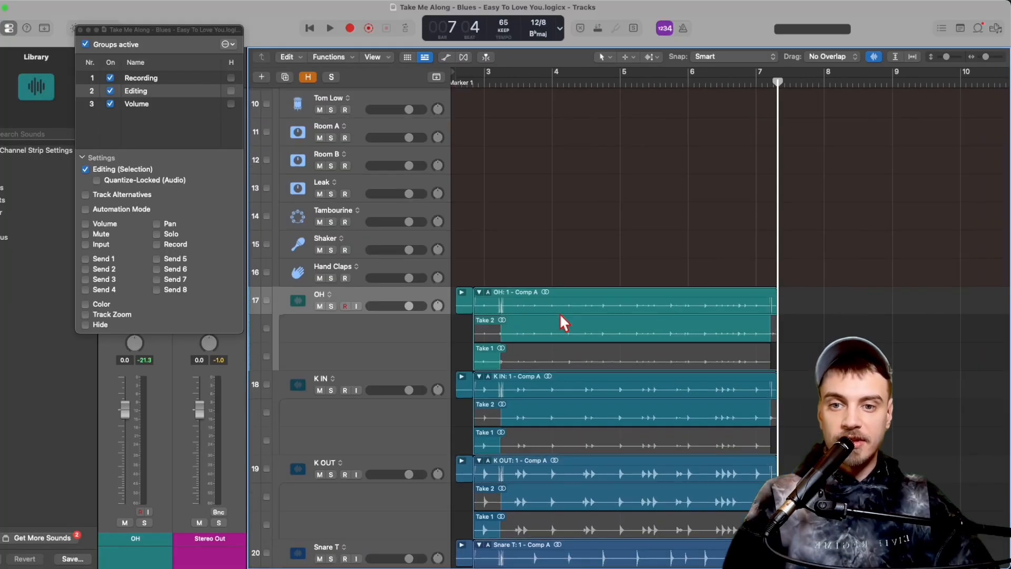
{"action": "left_click_drag", "start_coordinate": [644, 445], "coordinate": [708, 451]}
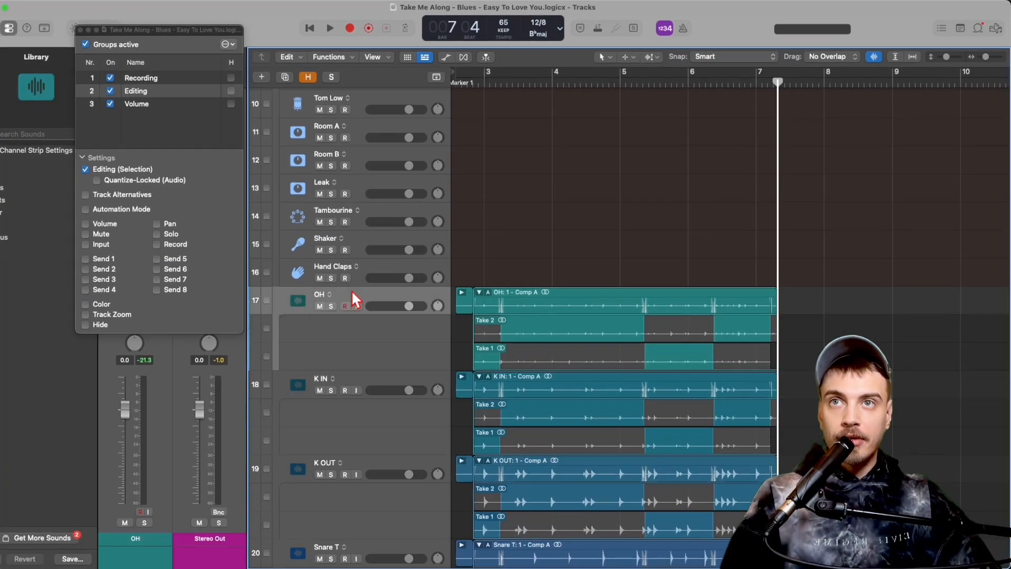
{"action": "scroll", "coordinate": [351, 290], "scroll_direction": "down", "scroll_amount": 10}
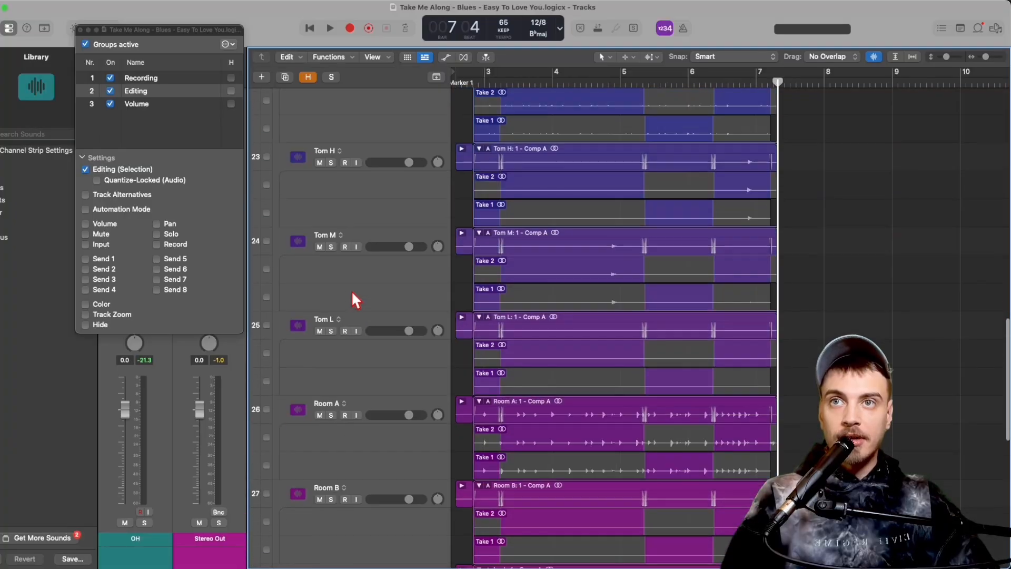
{"action": "left_click", "coordinate": [479, 318]}
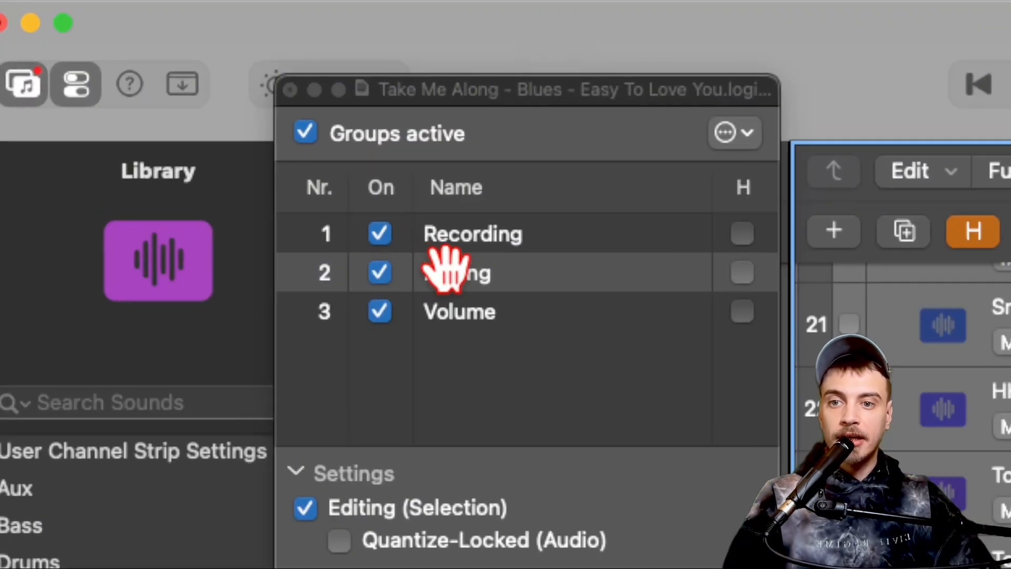
Remove the selected drum channel strips from the Editing group and add them to the Volume group.
{"action": "right_click", "coordinate": [445, 270]}
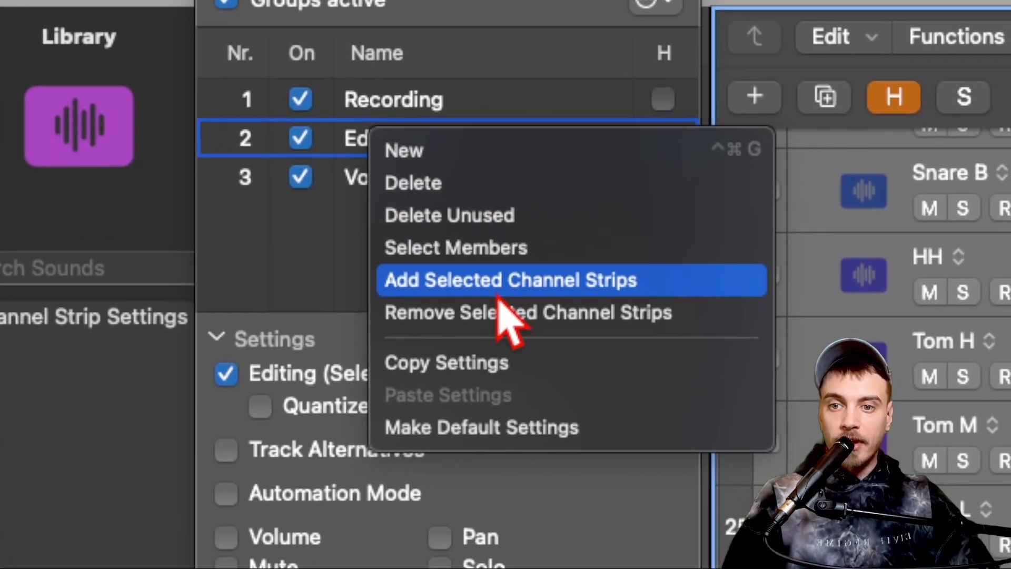
{"action": "left_click", "coordinate": [499, 314]}
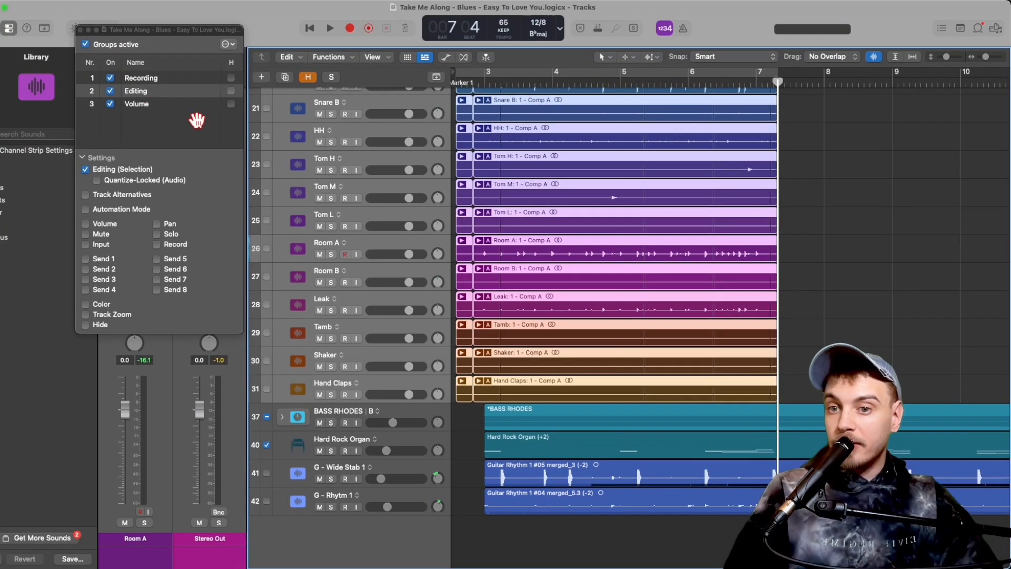
{"action": "key", "text": "x"}
{"action": "scroll", "coordinate": [510, 472], "scroll_direction": "down", "scroll_amount": 5}
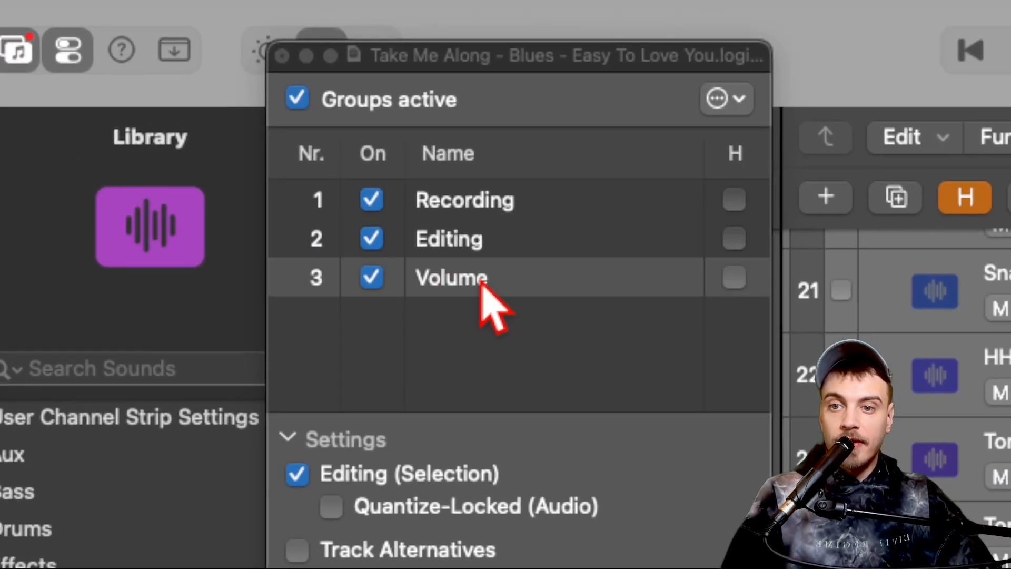
{"action": "right_click", "coordinate": [147, 107]}
{"action": "left_click", "coordinate": [599, 421]}
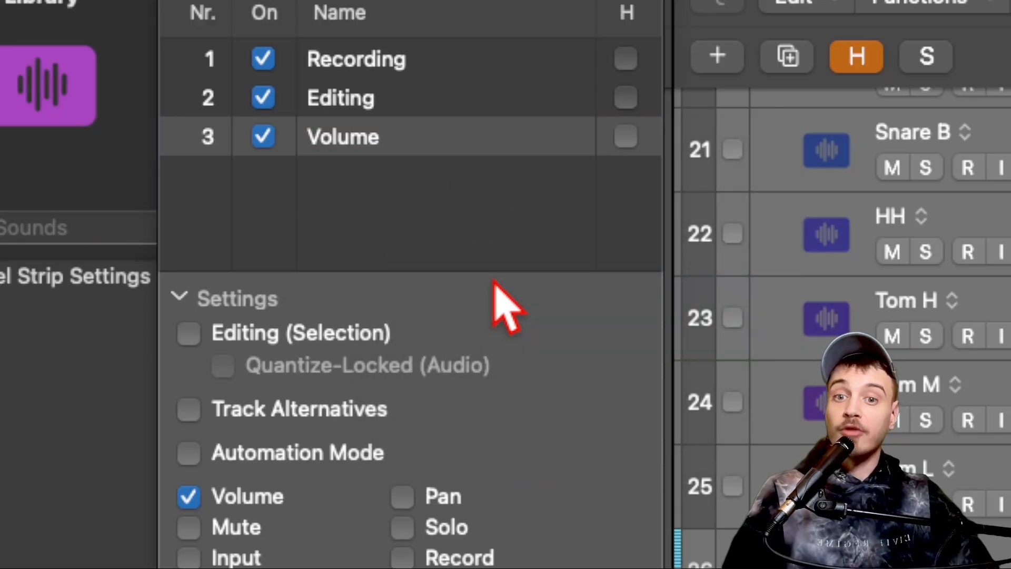
Show the mixer and test the Volume group from the OH and K IN faders, setting the linked drum levels to -3.8 dB.
{"action": "key", "text": "x"}
{"action": "key", "text": "x"}
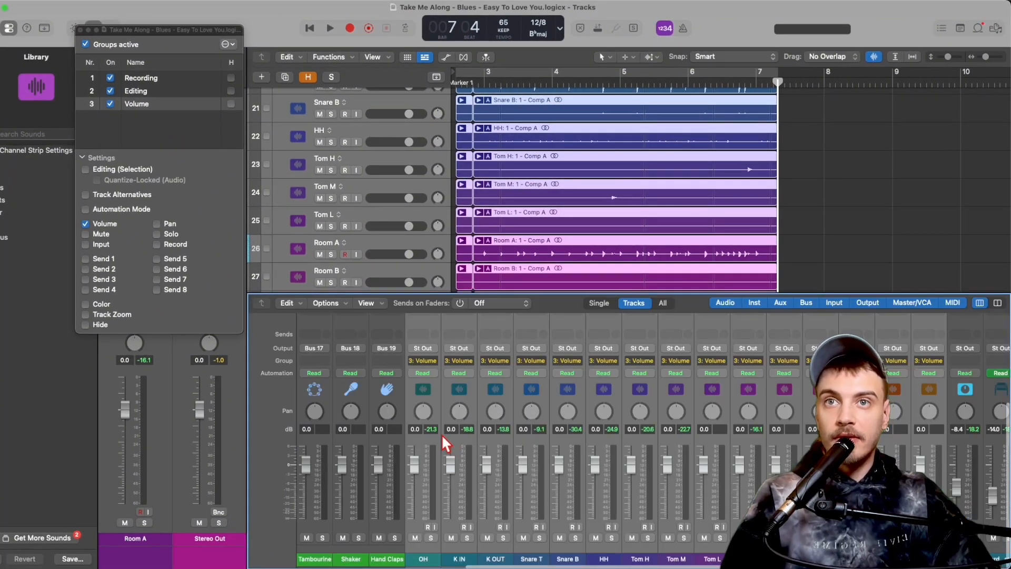
{"action": "left_click", "coordinate": [436, 436]}
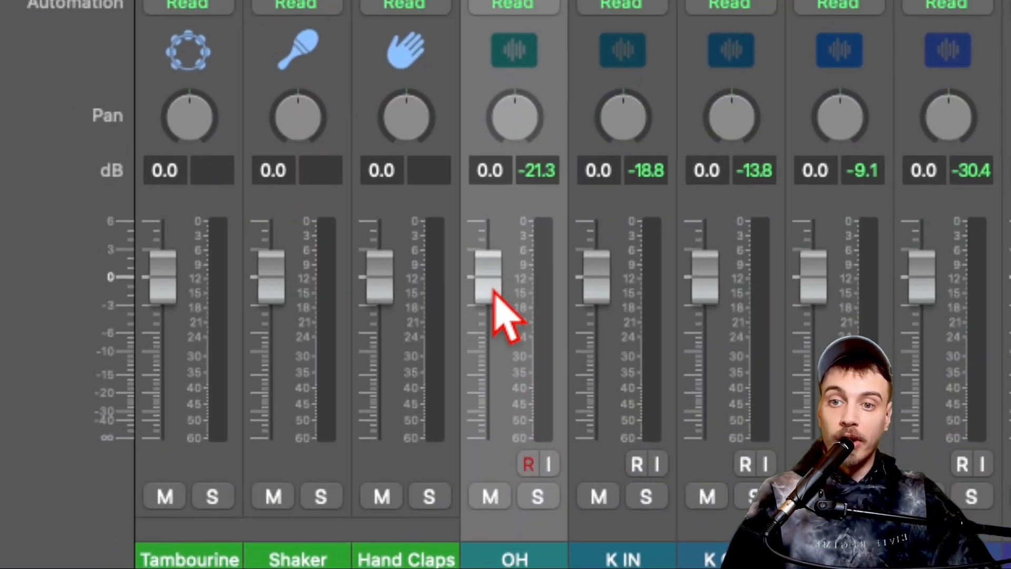
{"action": "left_click_drag", "start_coordinate": [414, 469], "coordinate": [414, 473]}
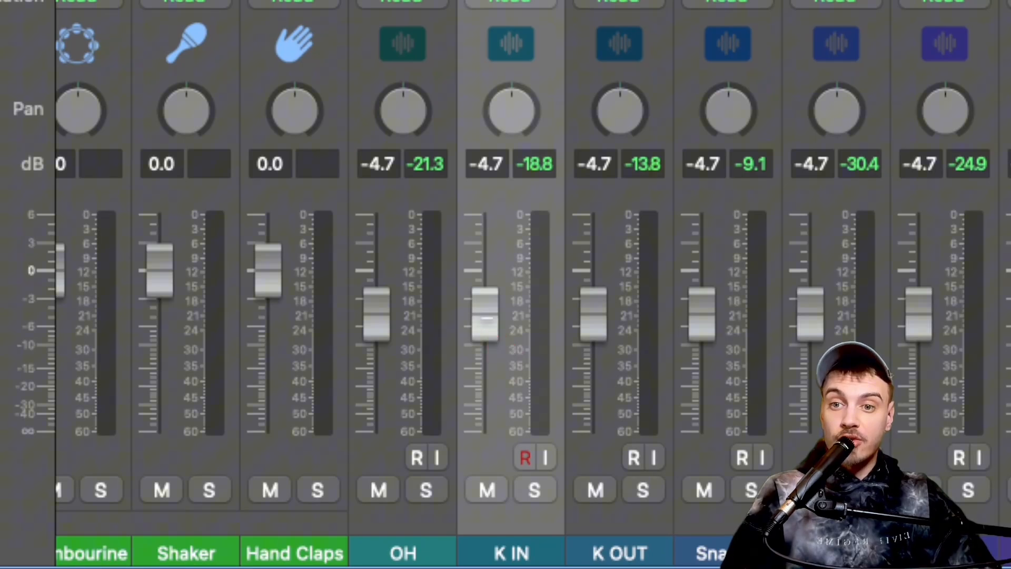
{"action": "mouse_move", "coordinate": [500, 326]}
{"action": "left_mouse_down"}
{"action": "mouse_move", "coordinate": [501, 349]}
{"action": "mouse_move", "coordinate": [500, 318]}
{"action": "left_mouse_up"}
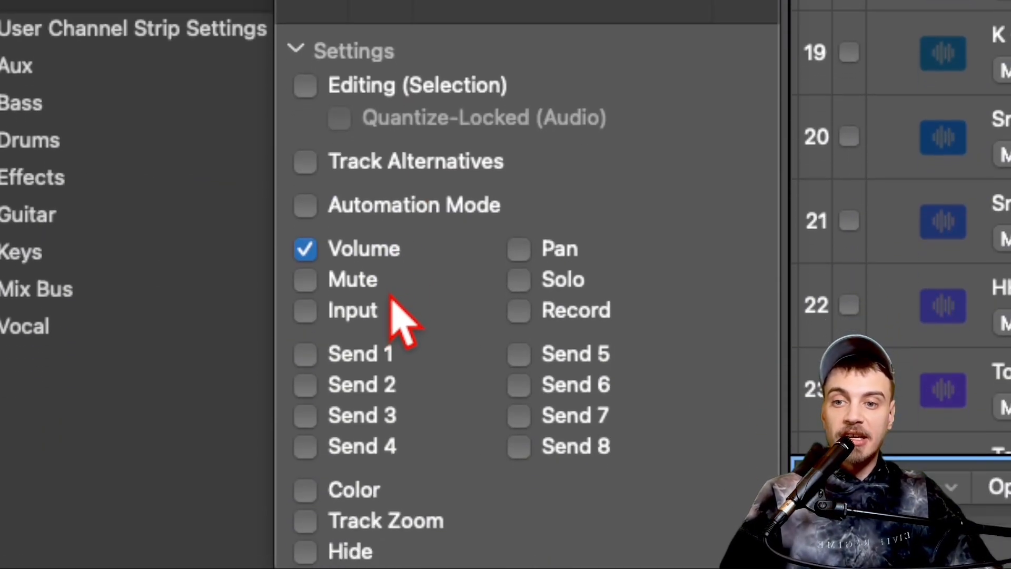
Select the Editing group, view the available group commands, and close the group window.
{"action": "left_click", "coordinate": [469, 270]}
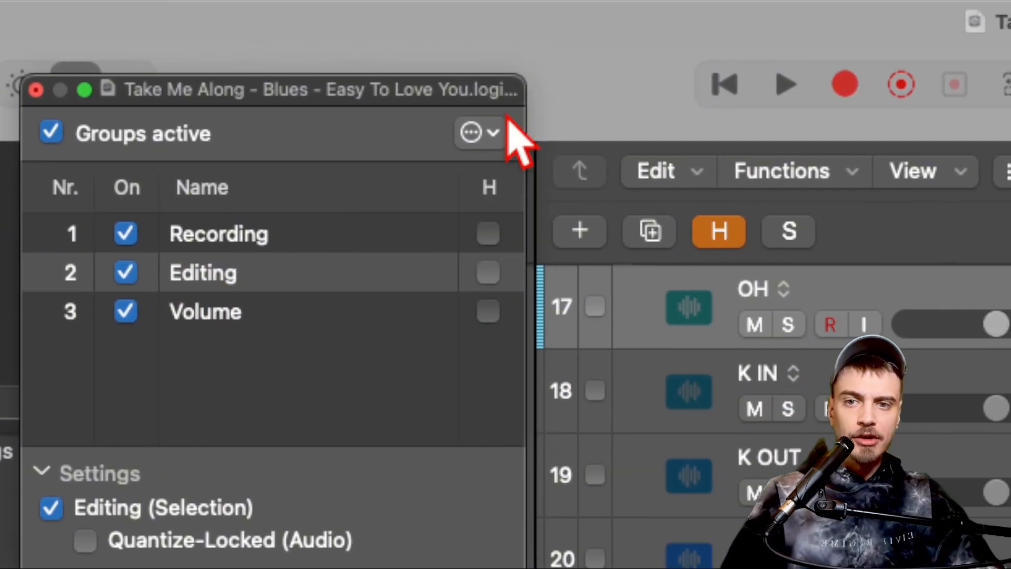
{"action": "left_click", "coordinate": [729, 128]}
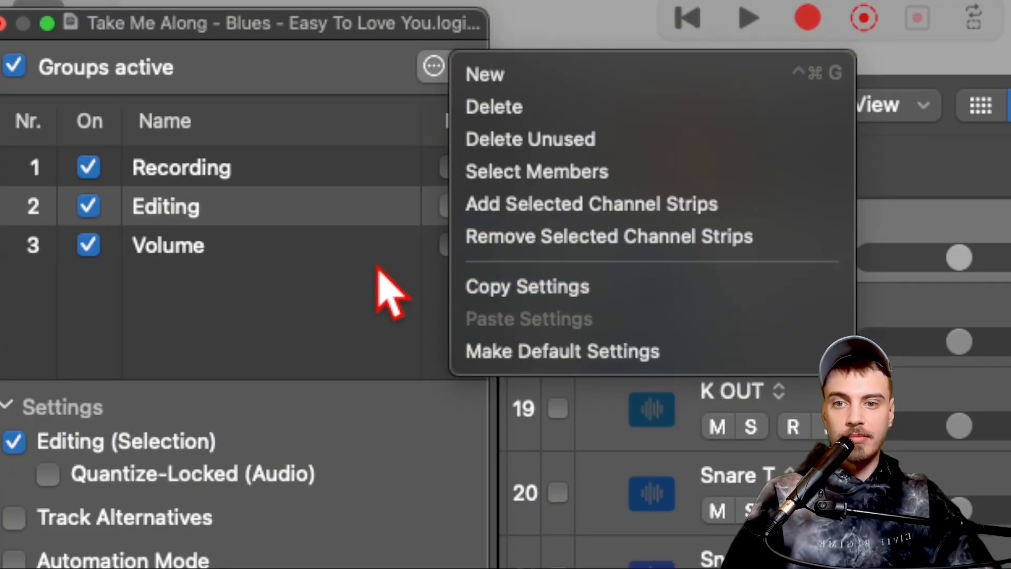
{"action": "left_click", "coordinate": [327, 309]}
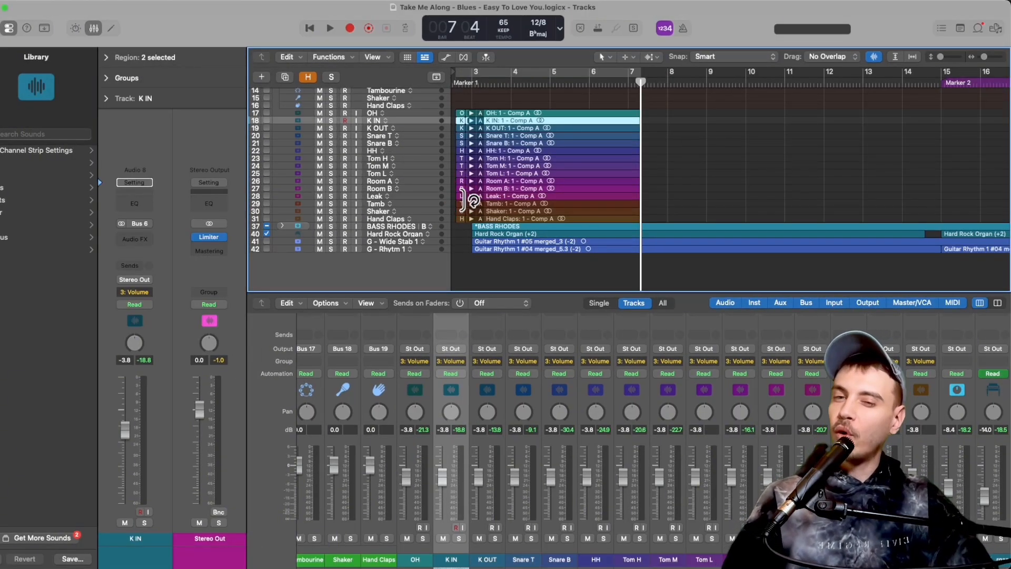
Collapse the Speakeasy+ track stack above the recorded drum audio tracks.
{"action": "scroll", "coordinate": [456, 203], "scroll_direction": "down", "scroll_amount": 5}
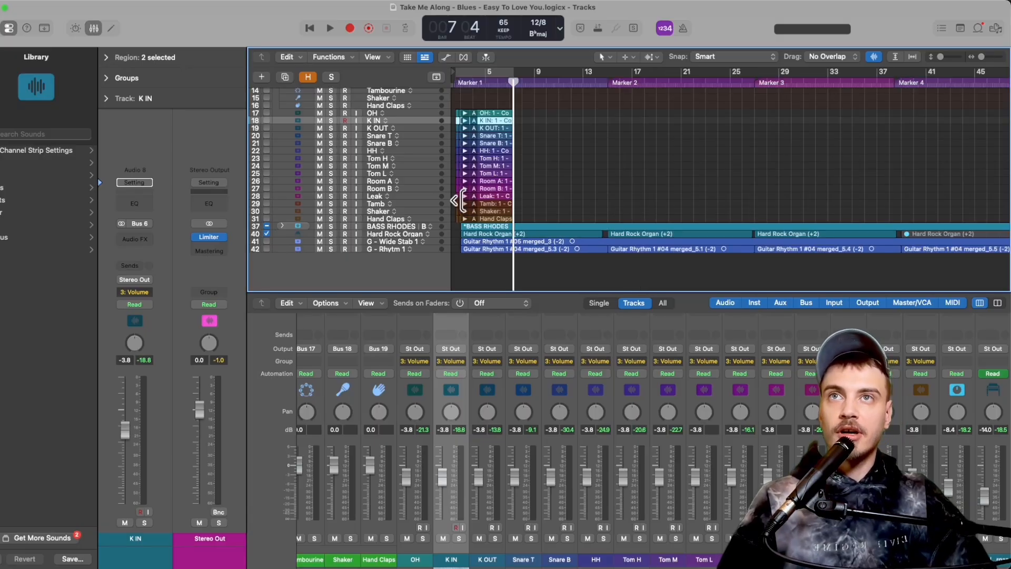
{"action": "scroll", "coordinate": [368, 115], "scroll_direction": "up", "scroll_amount": 5}
{"action": "left_click", "coordinate": [282, 92]}
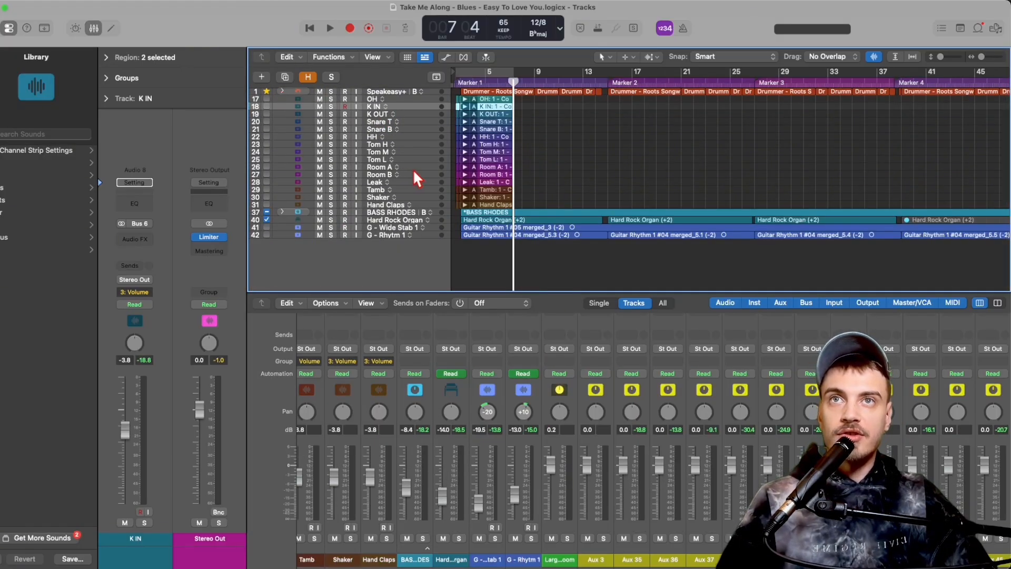
Select the recorded drum tracks from OH to Hand Claps and pack their regions into a folder.
{"action": "scroll", "coordinate": [472, 142], "scroll_direction": "up", "scroll_amount": 5}
{"action": "scroll", "coordinate": [472, 142], "scroll_direction": "up", "scroll_amount": 4}
{"action": "scroll", "coordinate": [473, 143], "scroll_direction": "down", "scroll_amount": 4}
{"action": "scroll", "coordinate": [481, 142], "scroll_direction": "up", "scroll_amount": 4}
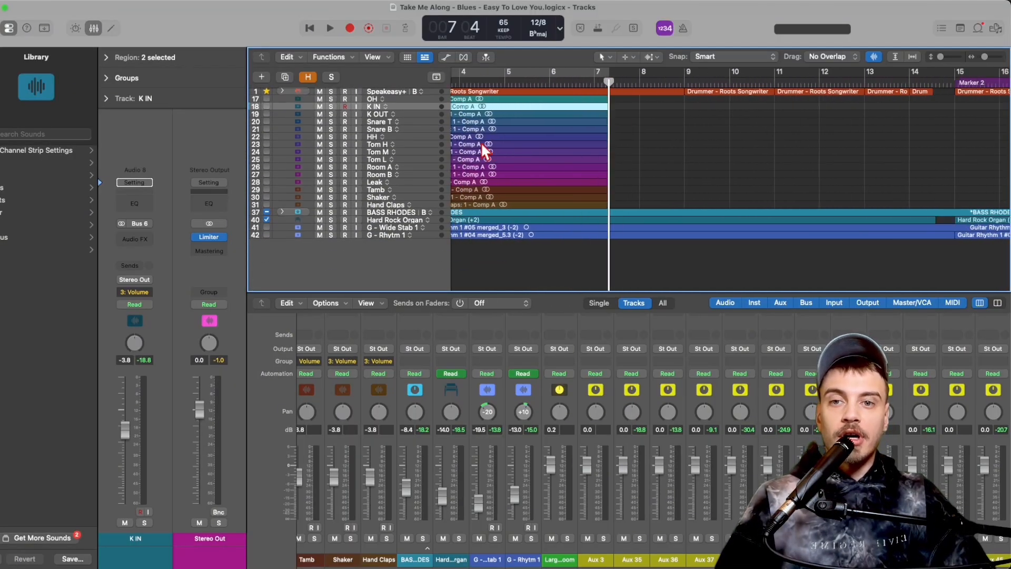
{"action": "scroll", "coordinate": [481, 141], "scroll_direction": "down", "scroll_amount": 1}
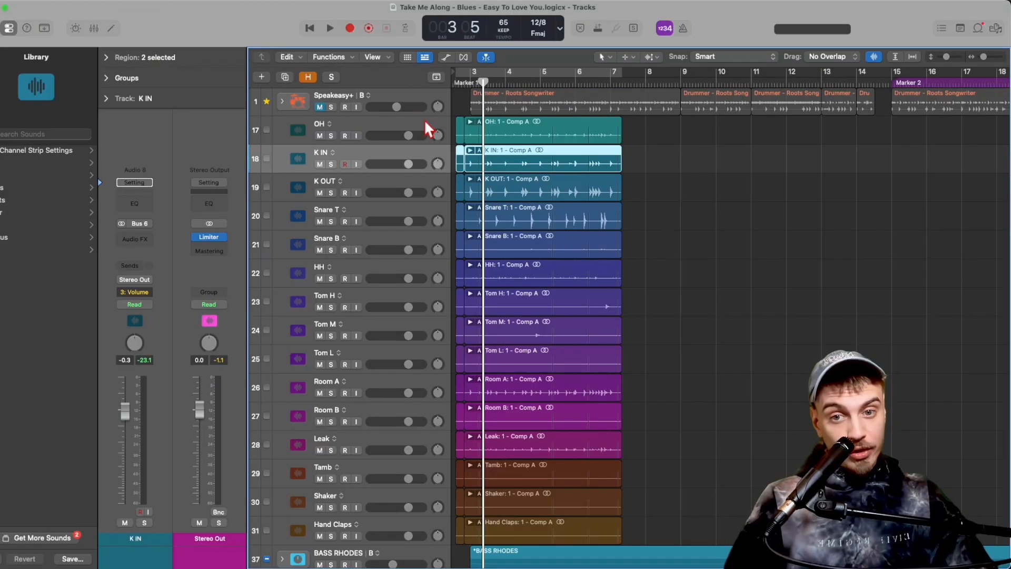
{"action": "left_click", "coordinate": [411, 129]}
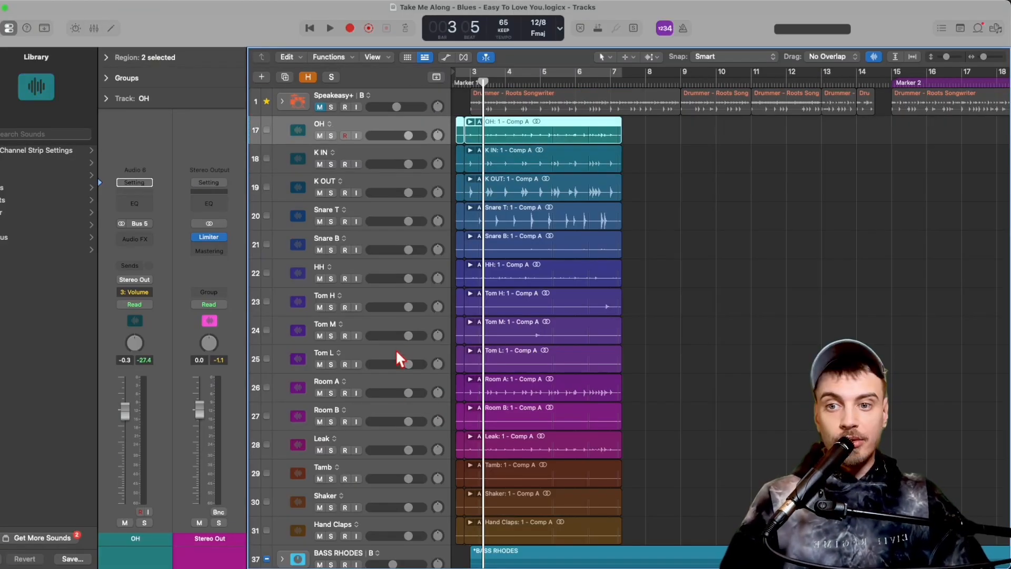
{"action": "left_click", "coordinate": [430, 524], "text": "shift"}
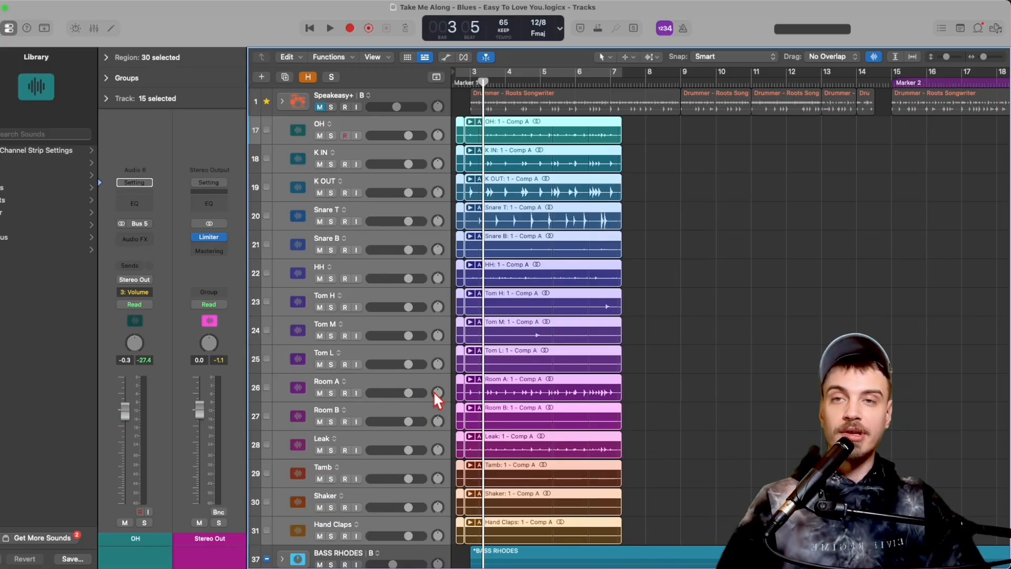
{"action": "key", "text": "super+Up"}
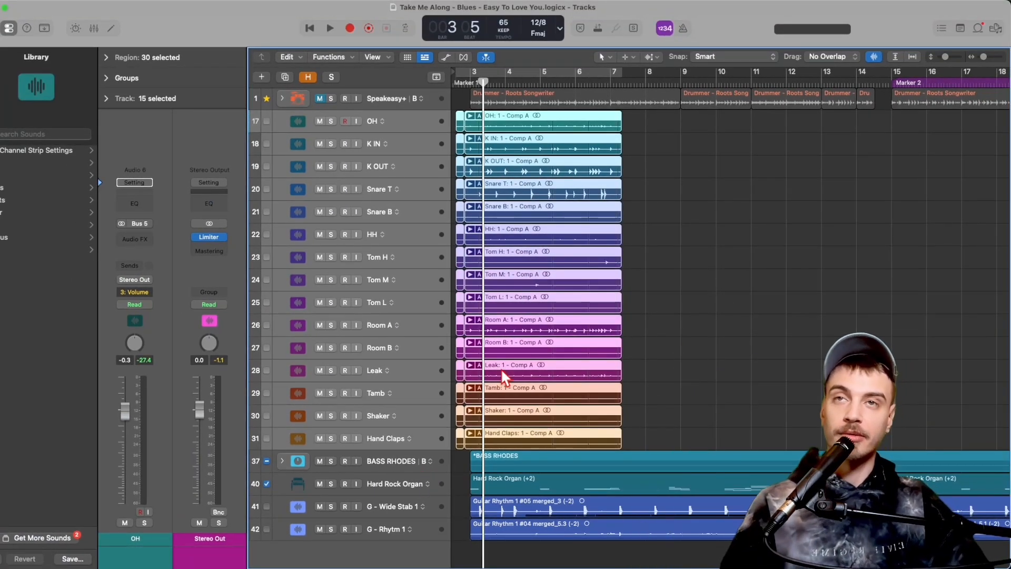
{"action": "right_click", "coordinate": [509, 169]}
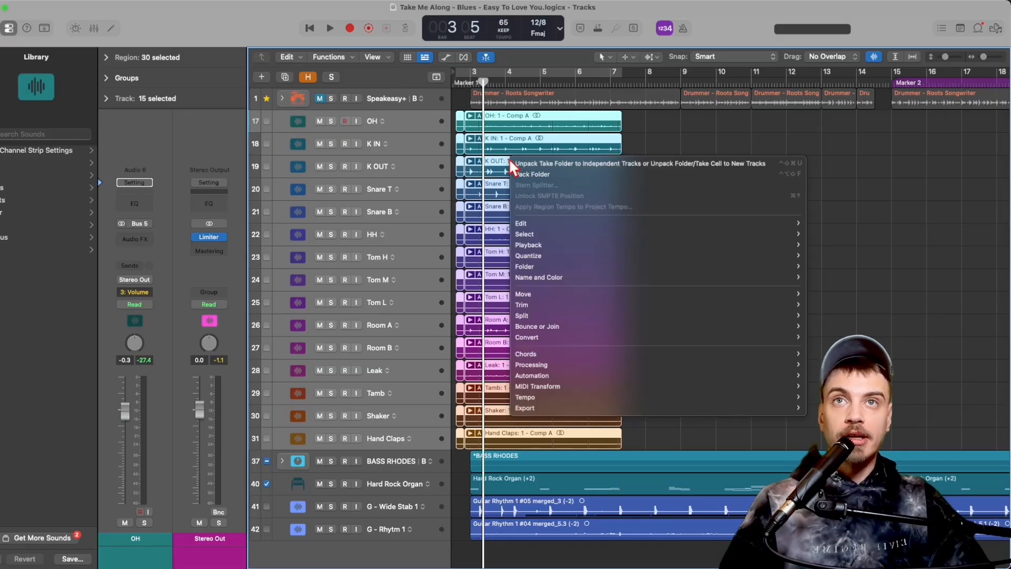
{"action": "mouse_move", "coordinate": [533, 267]}
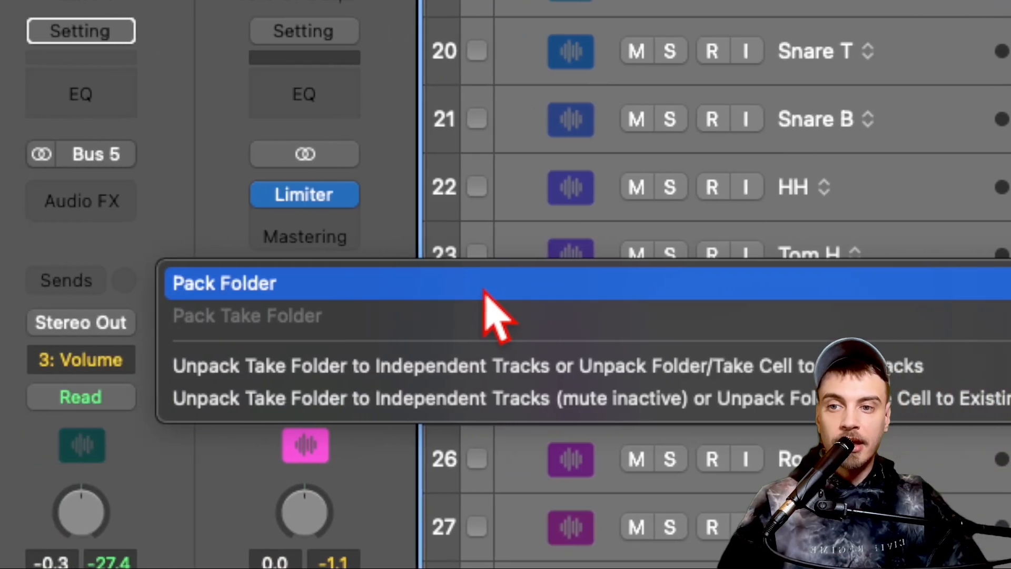
{"action": "left_click", "coordinate": [490, 290]}
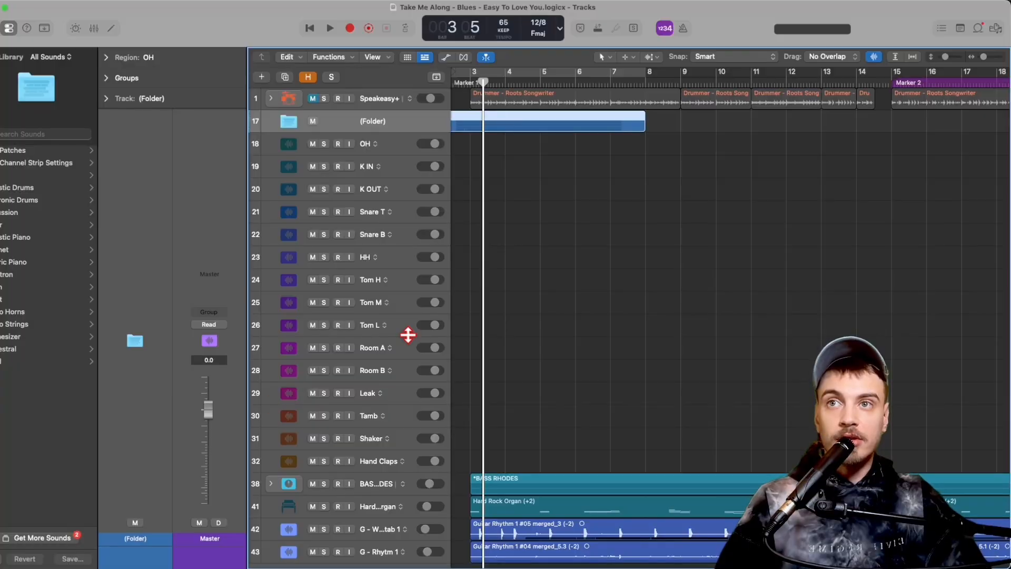
Open the packed drum folder to view its tracks, and return to the main arrangement.
{"action": "double_click", "coordinate": [526, 118]}
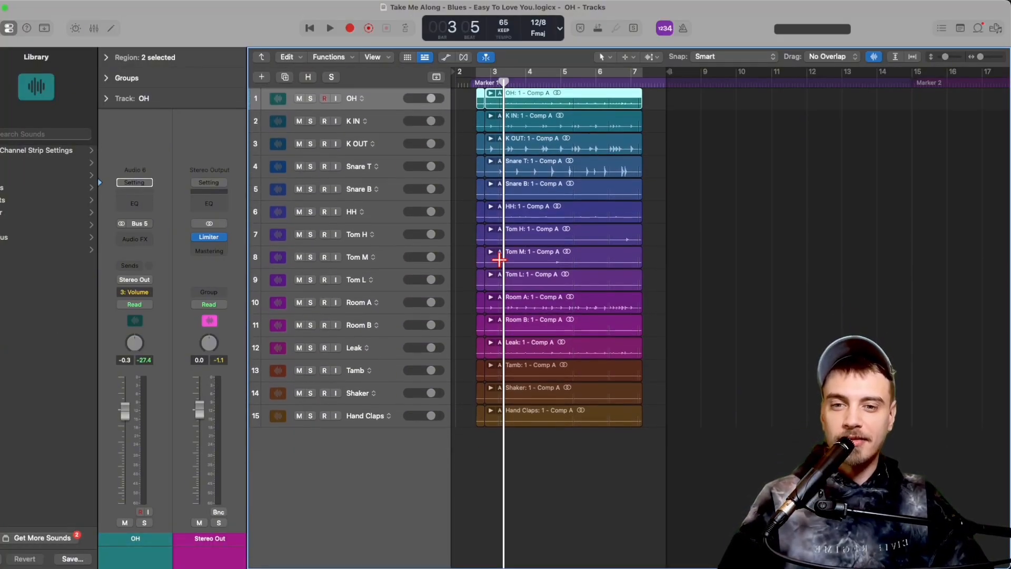
{"action": "key", "text": "z"}
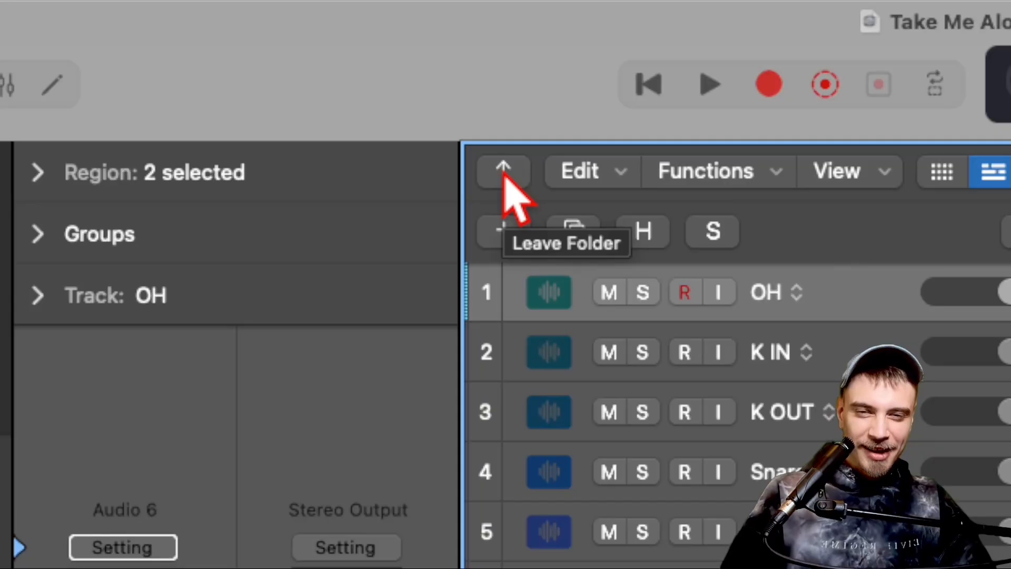
{"action": "left_click", "coordinate": [503, 170]}
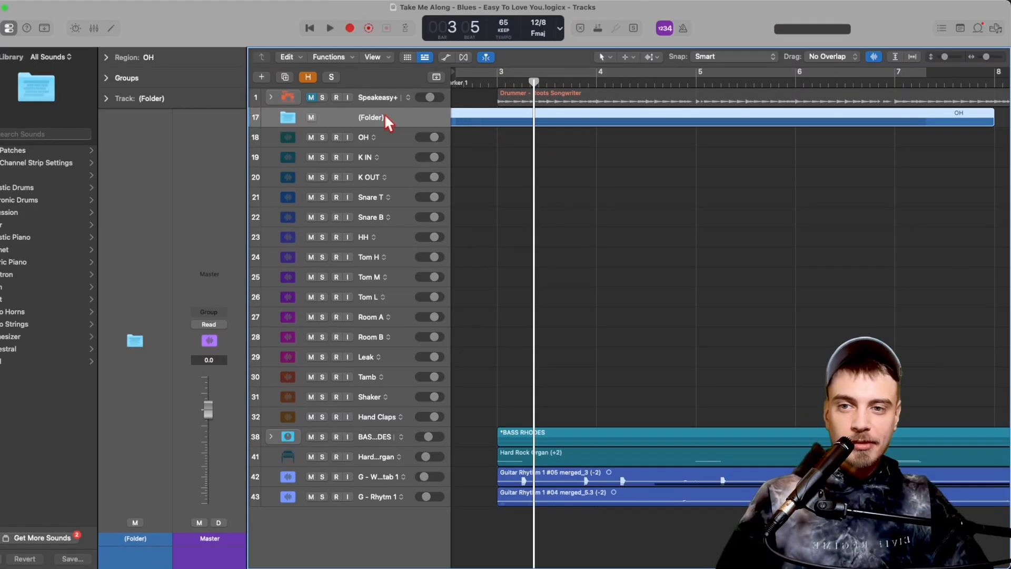
Try unpacking the drum folder to existing tracks, and undo the unpacking.
{"action": "right_click", "coordinate": [394, 115]}
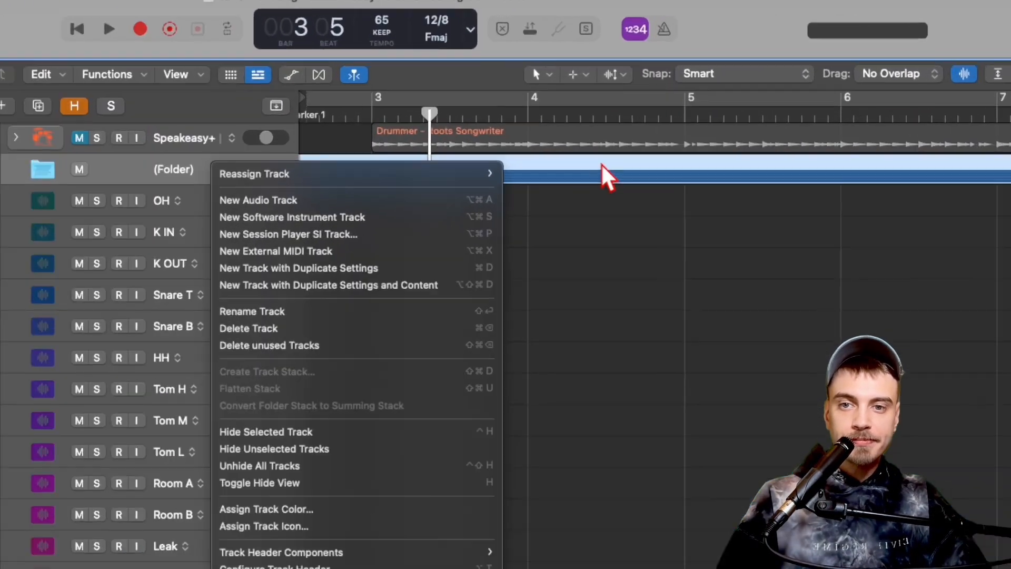
{"action": "right_click", "coordinate": [643, 114]}
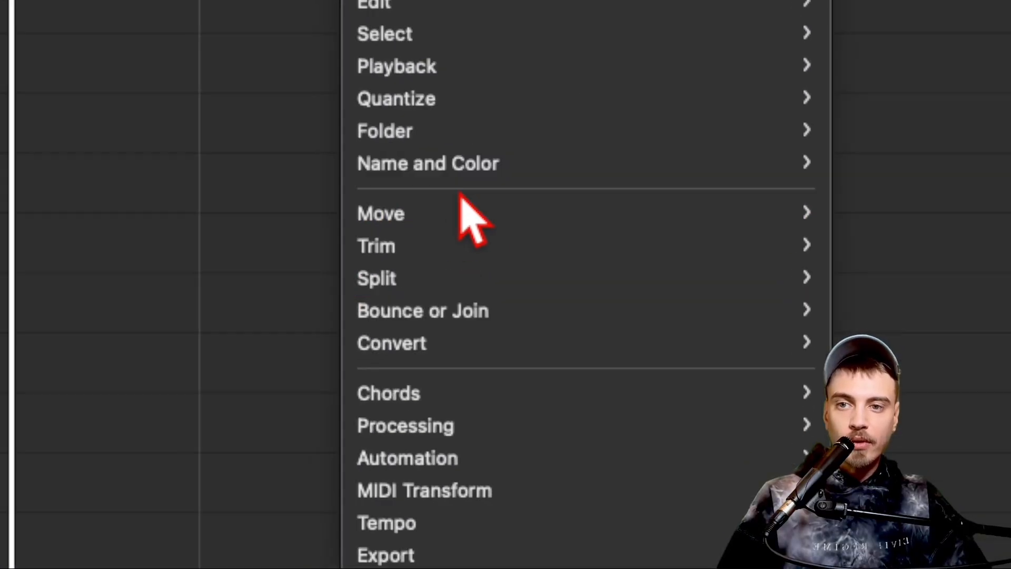
{"action": "mouse_move", "coordinate": [695, 219]}
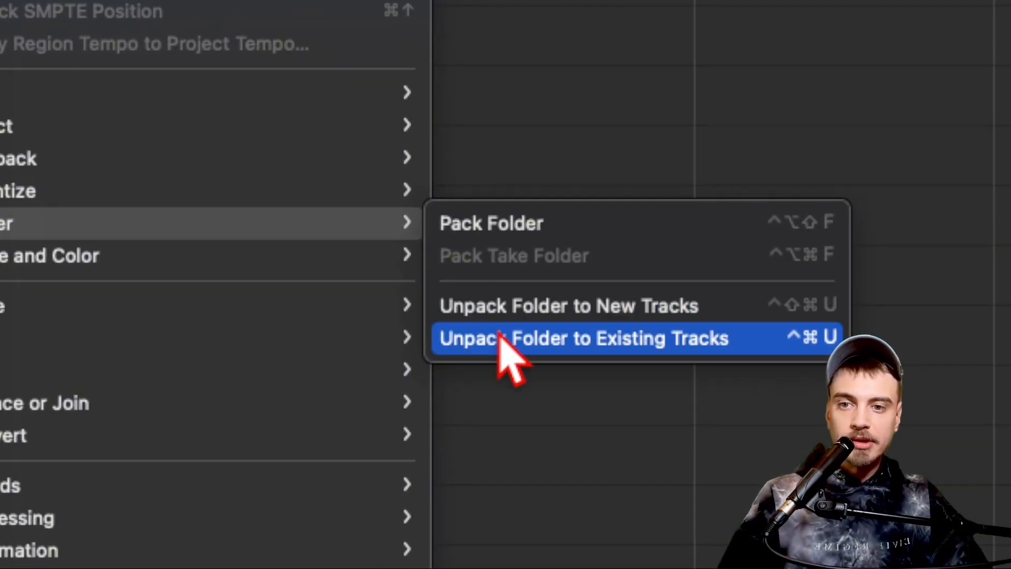
{"action": "left_click", "coordinate": [499, 337]}
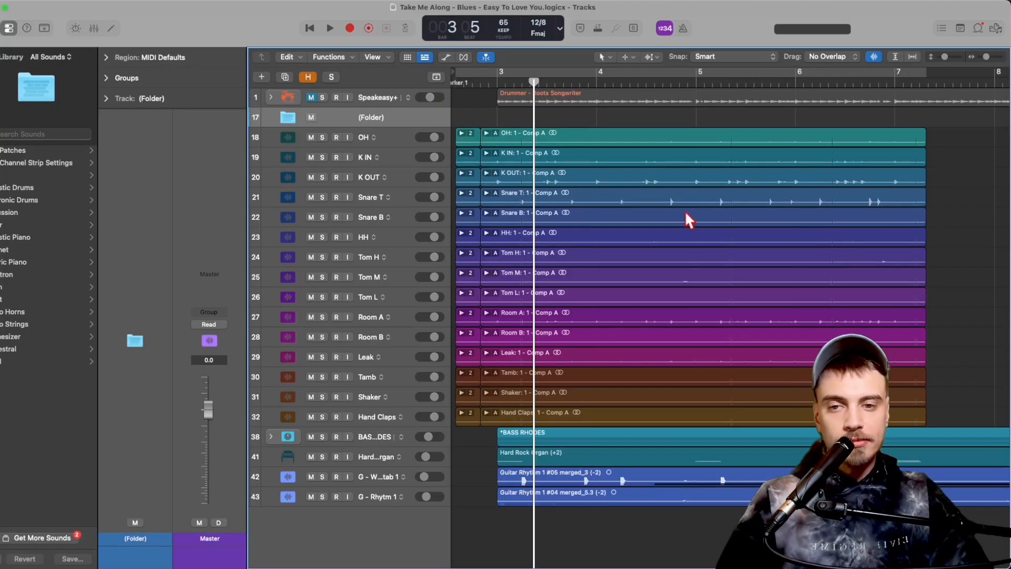
{"action": "key", "text": "super+z"}
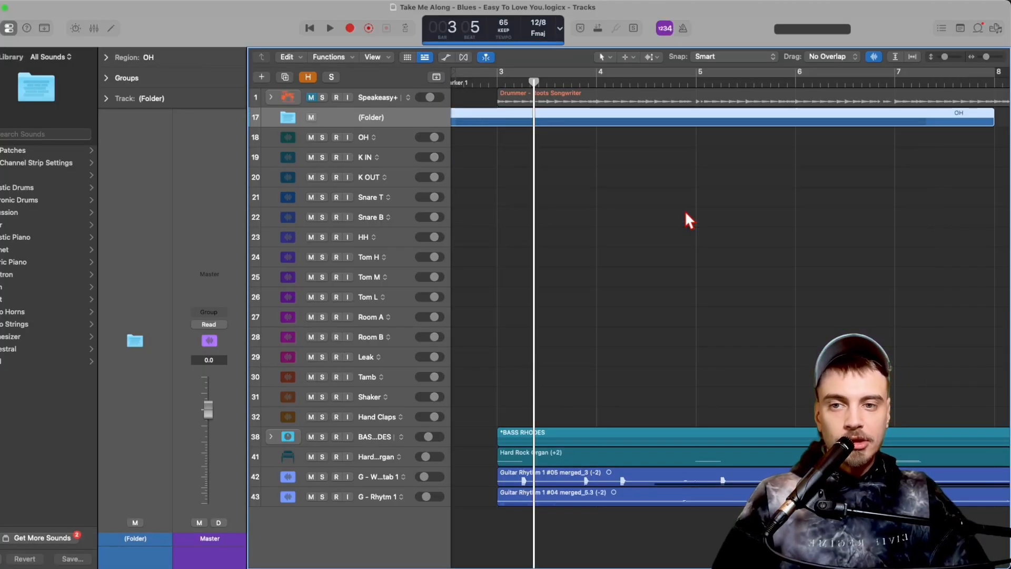
Enter the drum folder again and view the shortcut commands available for the OH track.
{"action": "double_click", "coordinate": [588, 123]}
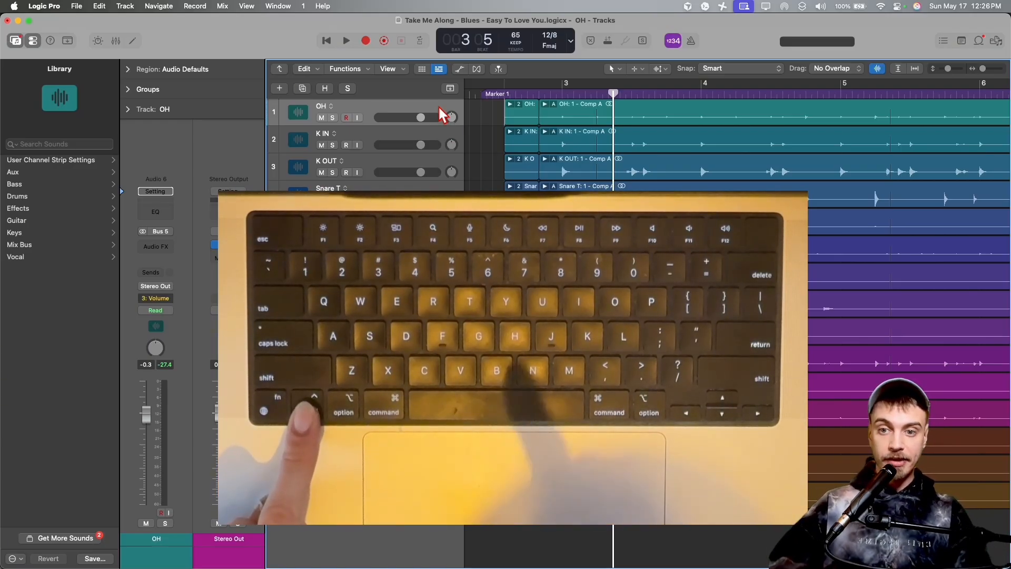
{"action": "left_click", "coordinate": [440, 110], "text": "ctrl"}
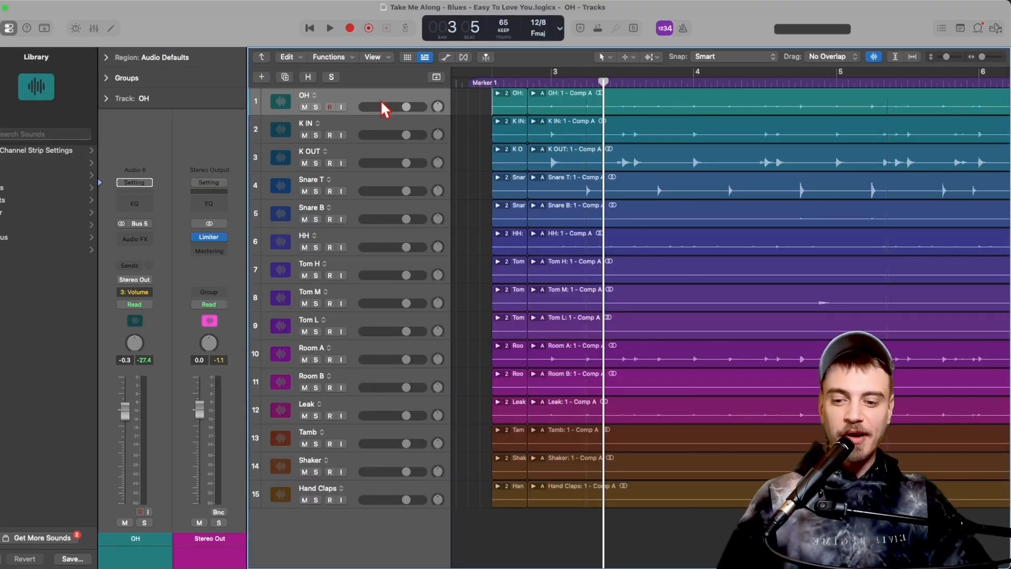
{"action": "right_click", "coordinate": [382, 100]}
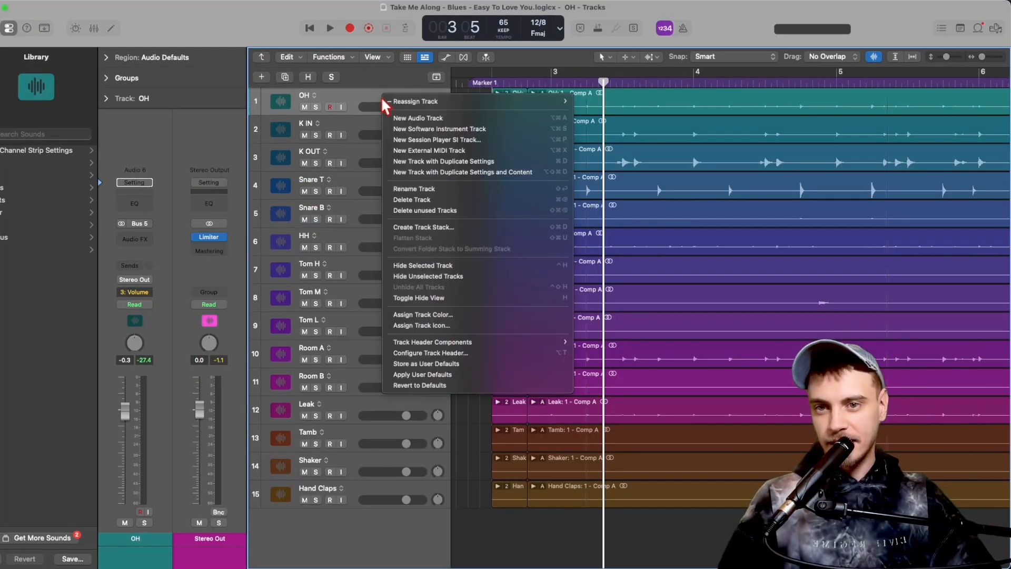
{"action": "left_click", "coordinate": [382, 99]}
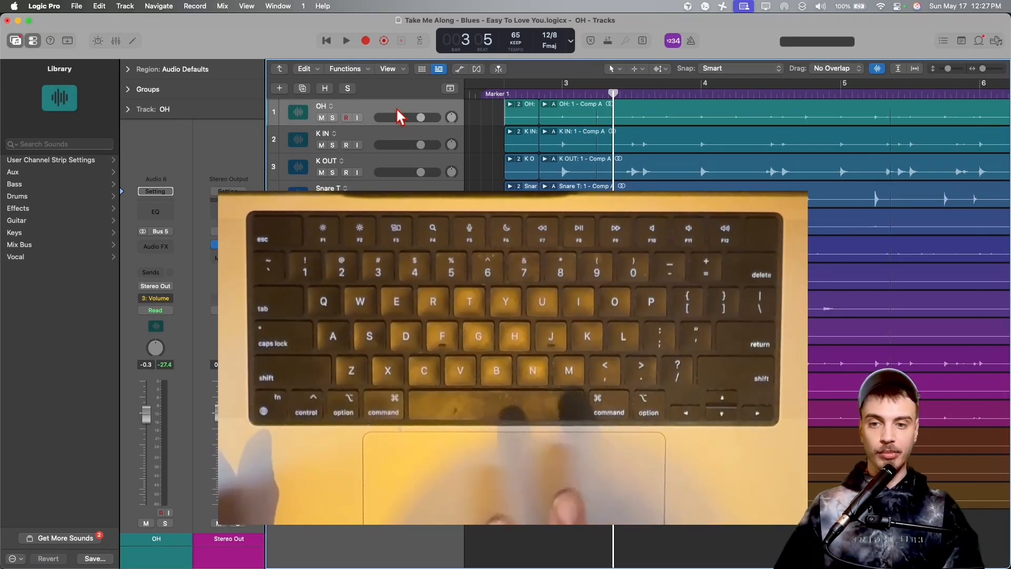
{"action": "right_click", "coordinate": [381, 97]}
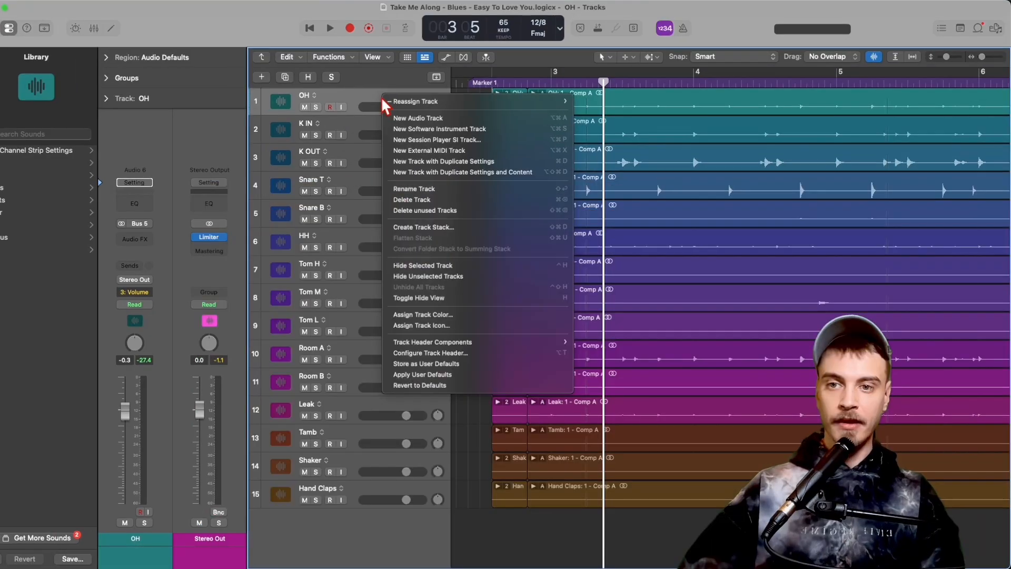
{"action": "left_click", "coordinate": [374, 96]}
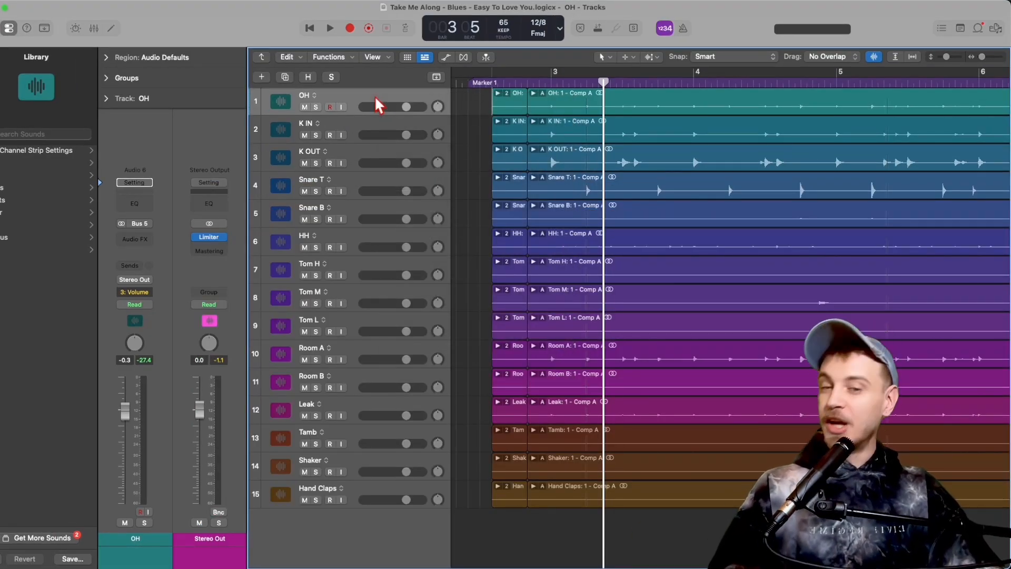
In the General Editing settings, choose Is Assignable to a Tool for the Right Mouse Button and close Settings.
{"action": "left_click", "coordinate": [12, 1]}
{"action": "mouse_move", "coordinate": [60, 69]}
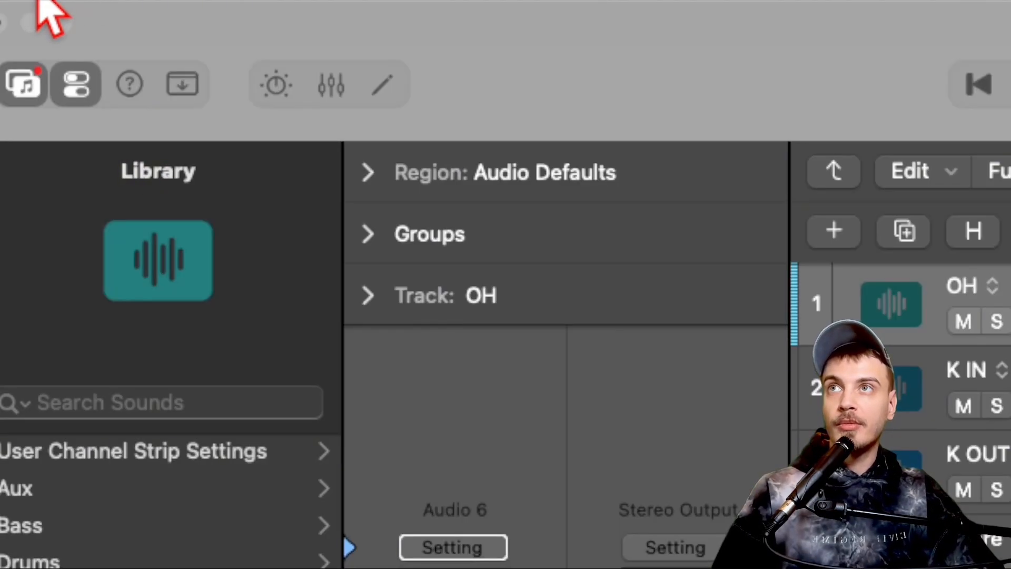
{"action": "left_click", "coordinate": [38, 1]}
{"action": "mouse_move", "coordinate": [375, 211]}
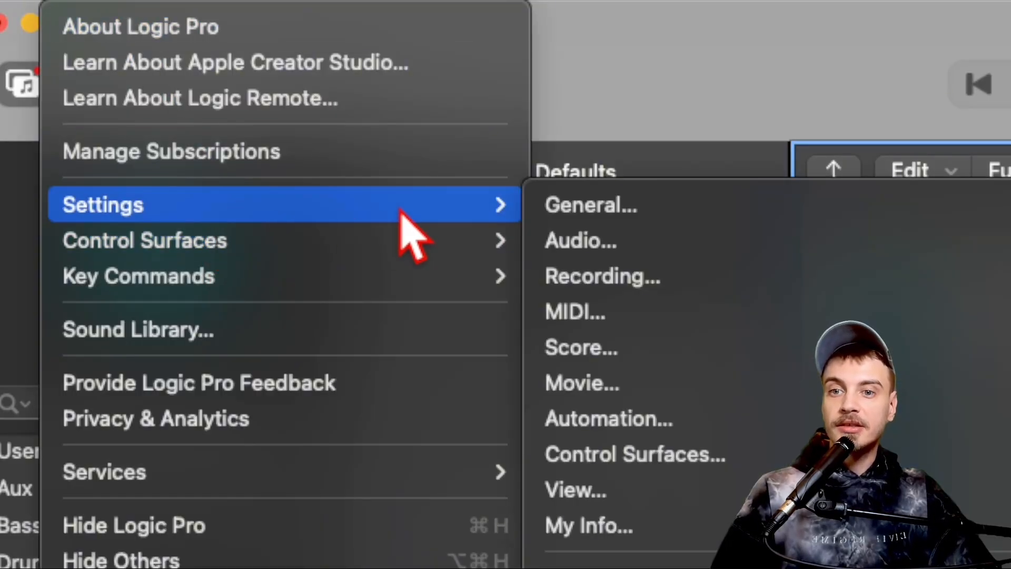
{"action": "left_click", "coordinate": [592, 211]}
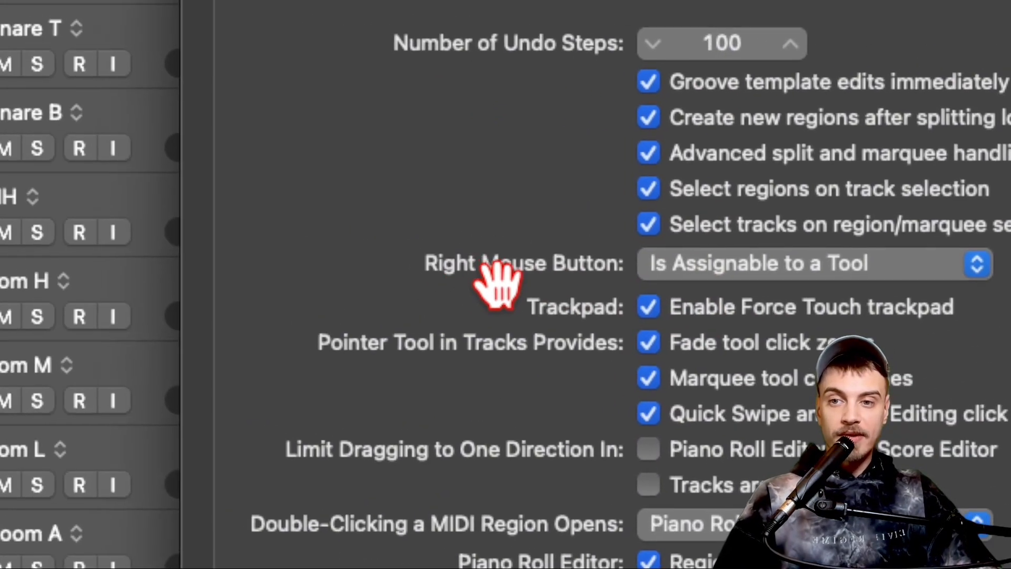
{"action": "left_click", "coordinate": [770, 266]}
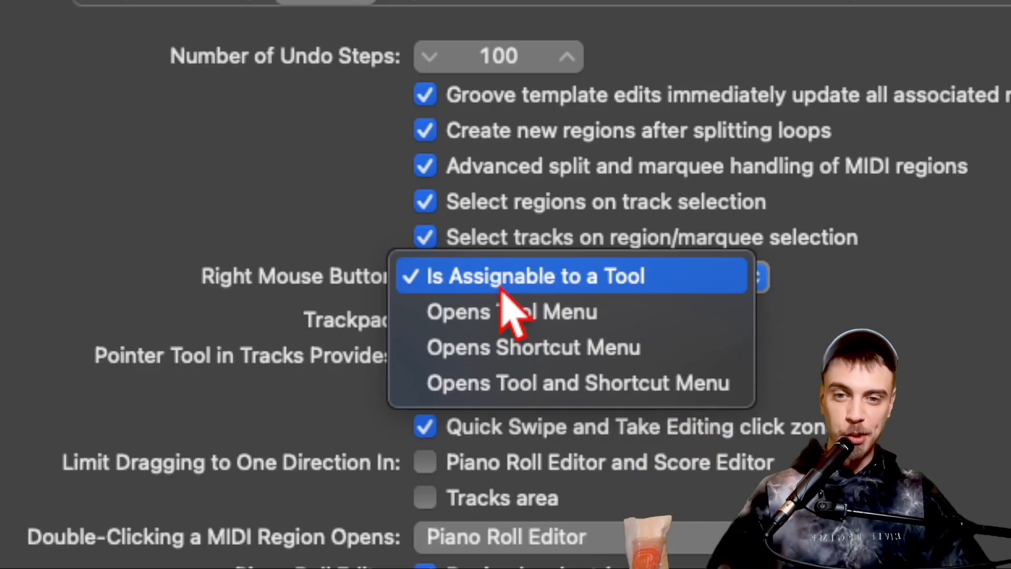
{"action": "left_click", "coordinate": [500, 286]}
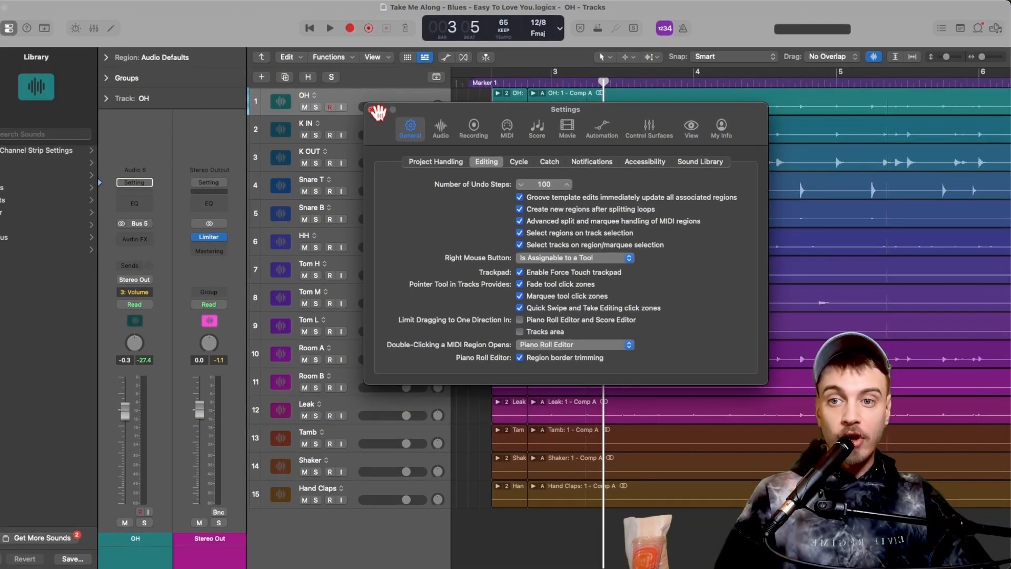
{"action": "left_click", "coordinate": [371, 109]}
Select all the take folder regions inside the drum folder and flatten and merge their comps.
{"action": "scroll", "coordinate": [510, 168], "scroll_direction": "up", "scroll_amount": 10}
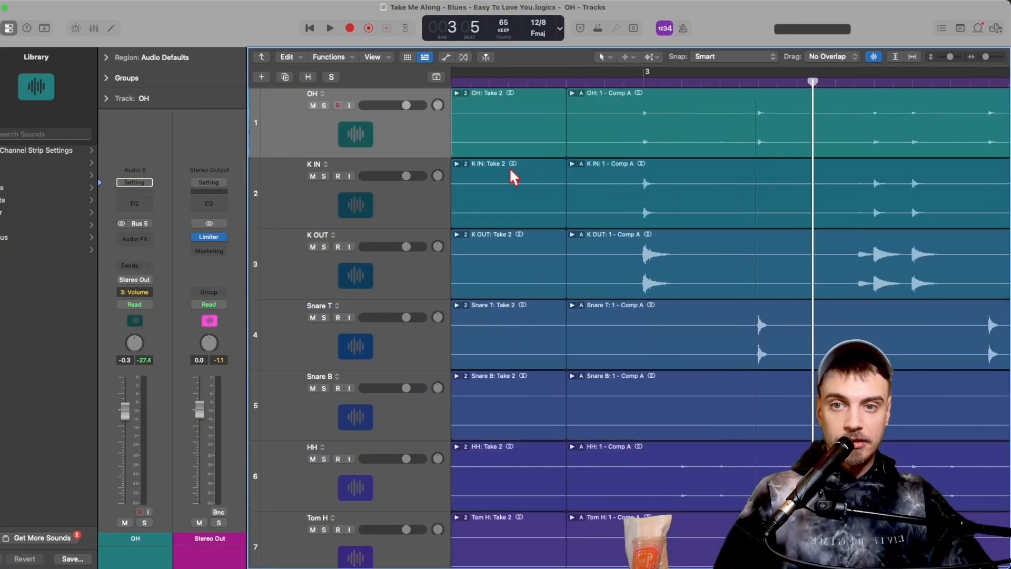
{"action": "scroll", "coordinate": [663, 137], "scroll_direction": "down", "scroll_amount": 10}
{"action": "scroll", "coordinate": [696, 161], "scroll_direction": "up", "scroll_amount": 5}
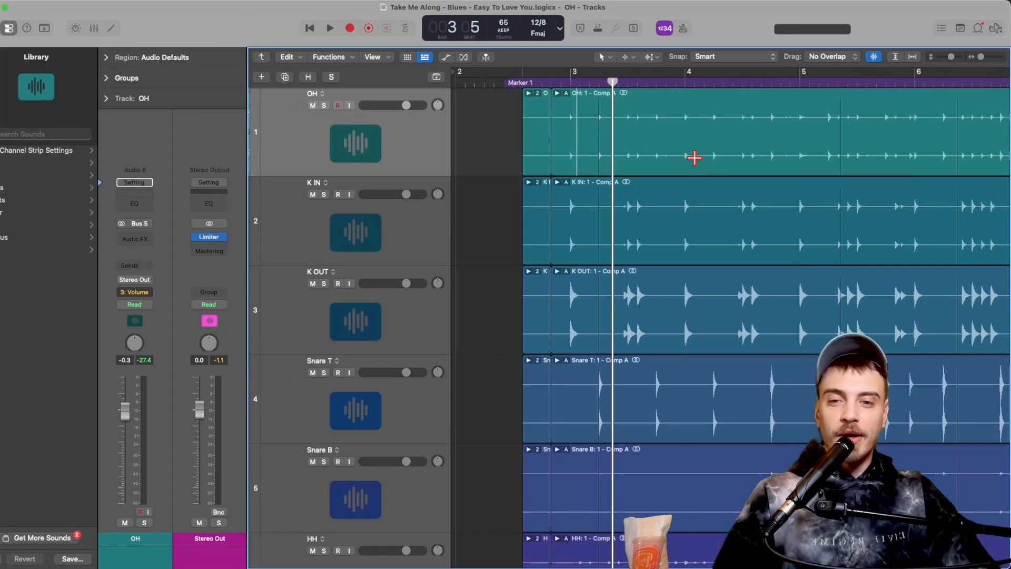
{"action": "scroll", "coordinate": [688, 160], "scroll_direction": "down", "scroll_amount": 3}
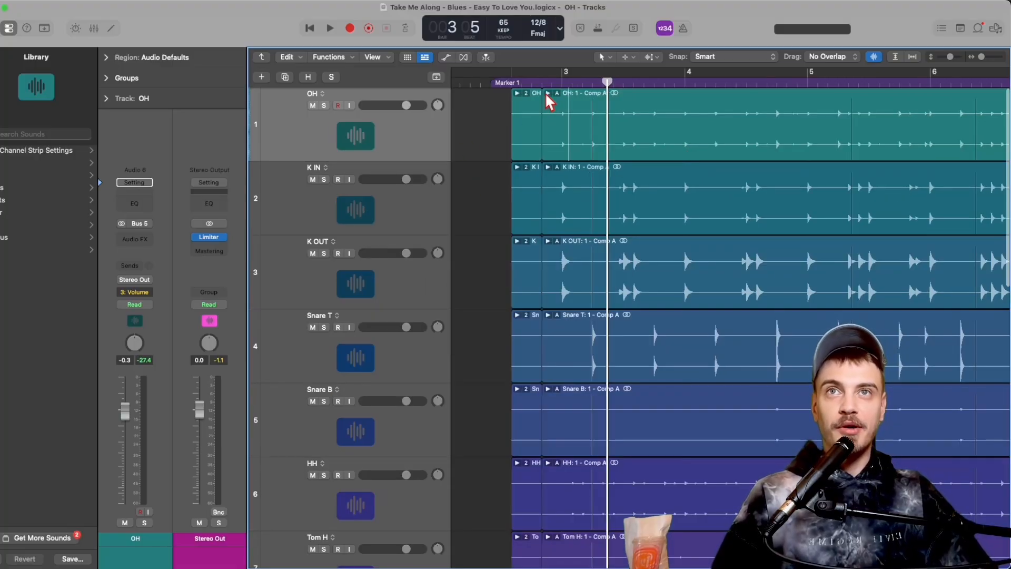
{"action": "scroll", "coordinate": [627, 172], "scroll_direction": "down", "scroll_amount": 5}
{"action": "scroll", "coordinate": [628, 167], "scroll_direction": "down", "scroll_amount": 2}
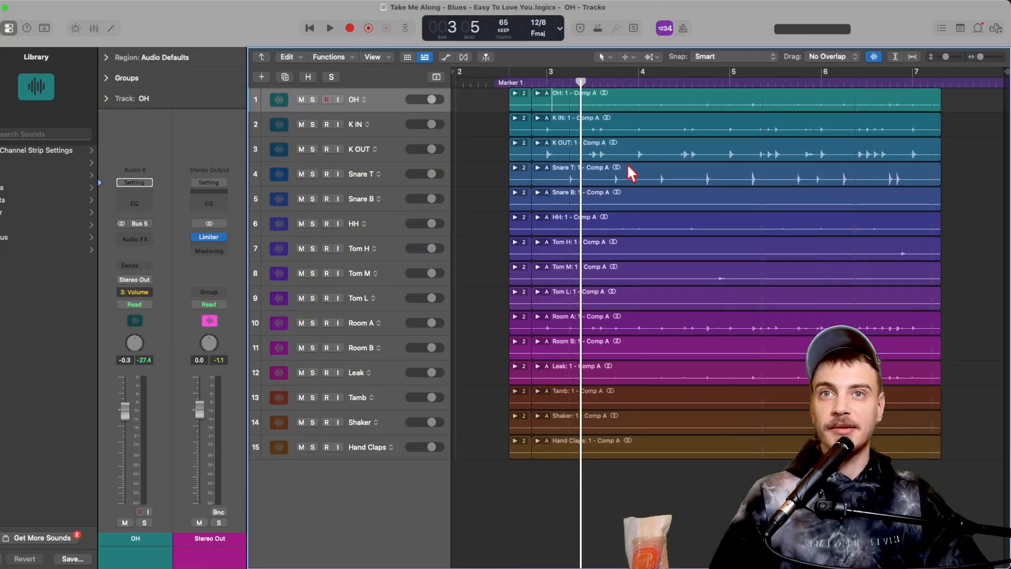
{"action": "left_click", "coordinate": [605, 451]}
{"action": "scroll", "coordinate": [507, 195], "scroll_direction": "down", "scroll_amount": 3}
{"action": "left_click", "coordinate": [515, 208]}
{"action": "key", "text": "super+a"}
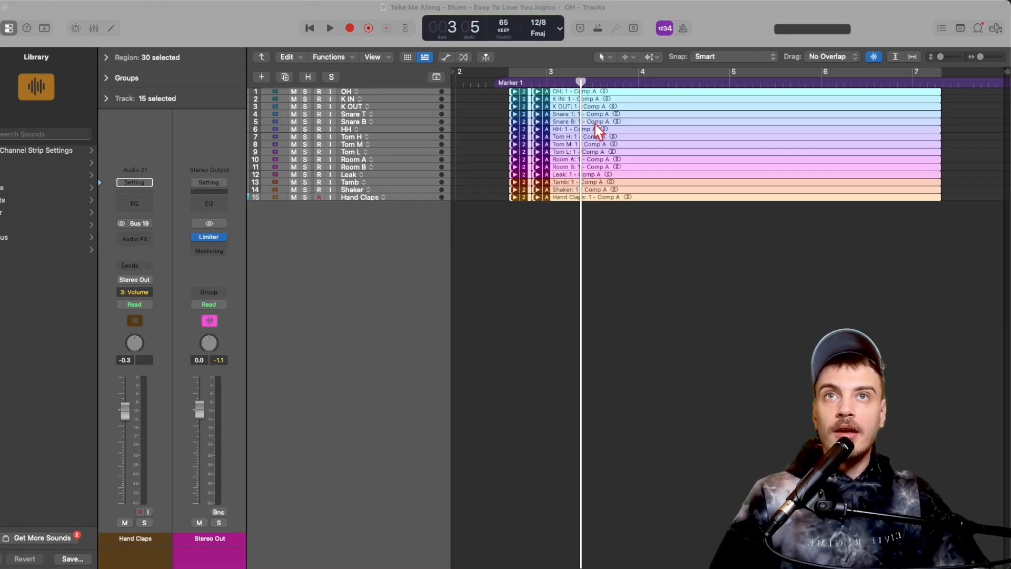
{"action": "left_click", "coordinate": [557, 105]}
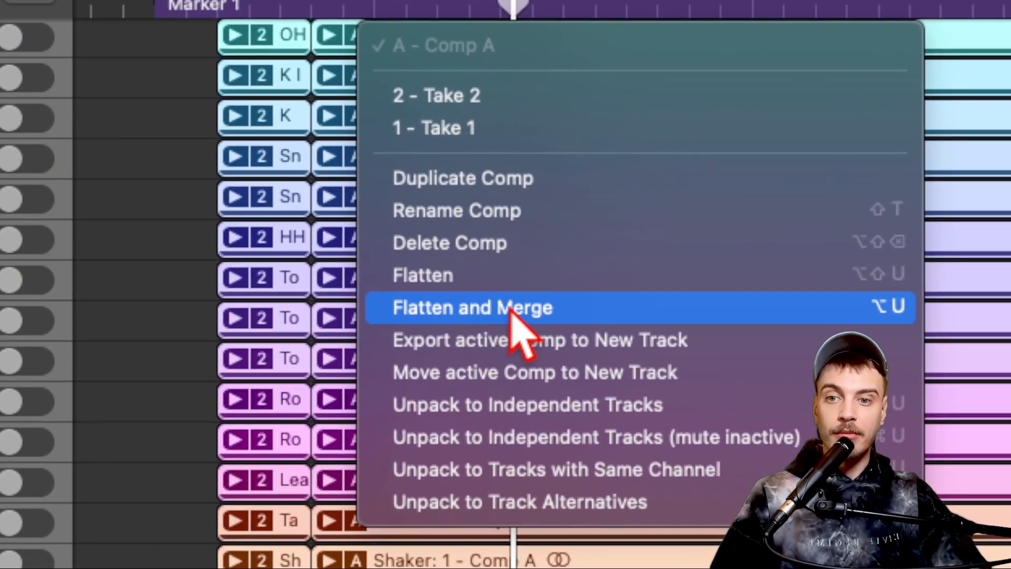
{"action": "left_click", "coordinate": [509, 310]}
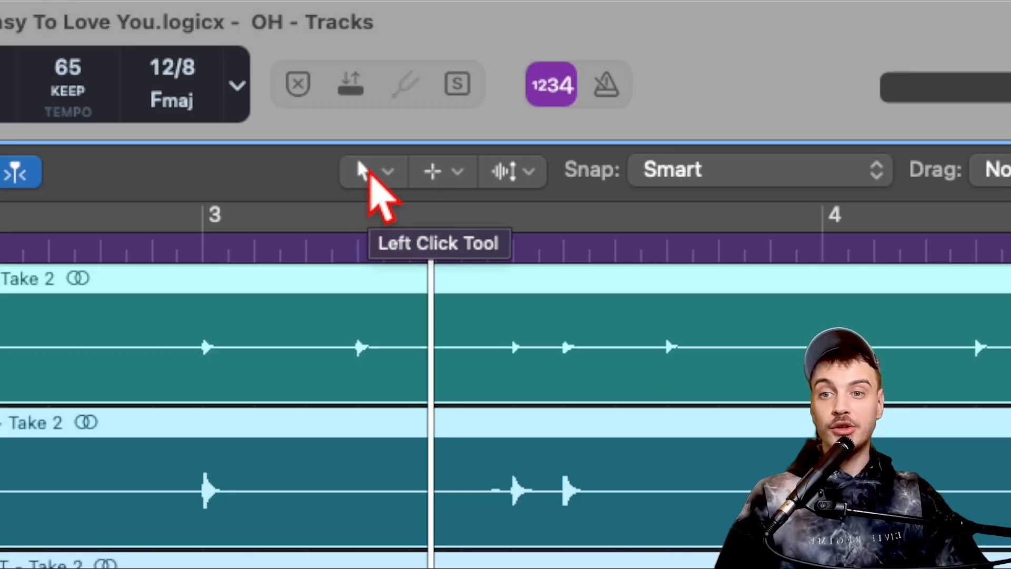
Check the tools assigned to each click type, including the Gain Tool in the third tool slot.
{"action": "left_click", "coordinate": [366, 170]}
{"action": "left_click", "coordinate": [454, 173]}
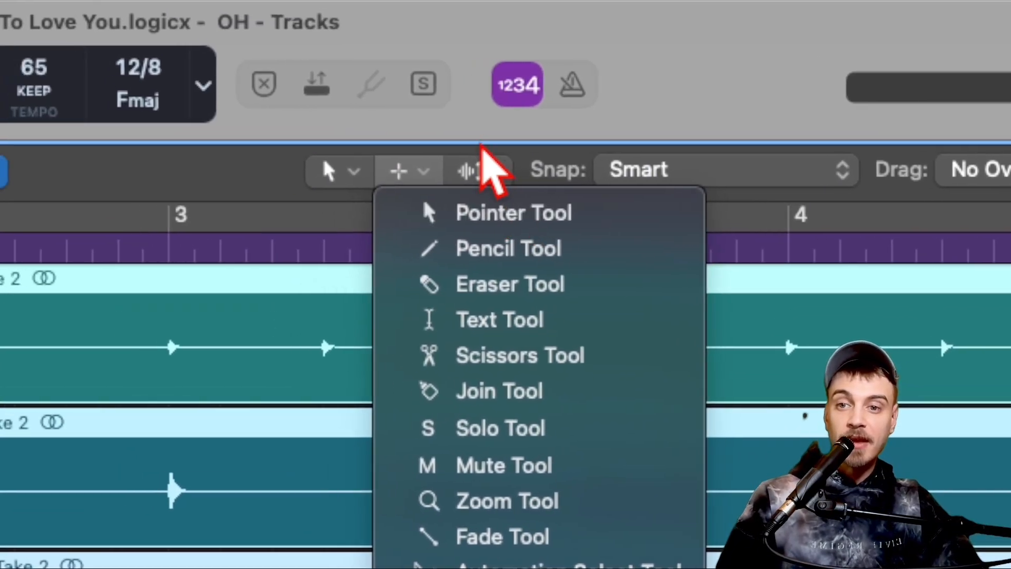
{"action": "left_click", "coordinate": [494, 161]}
{"action": "left_click", "coordinate": [495, 169]}
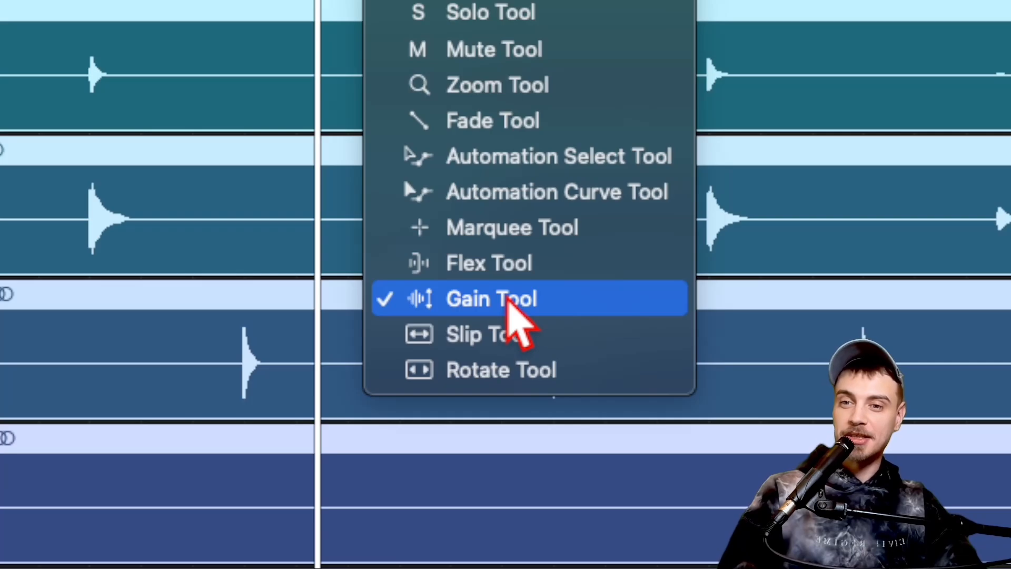
{"action": "left_click", "coordinate": [484, 164]}
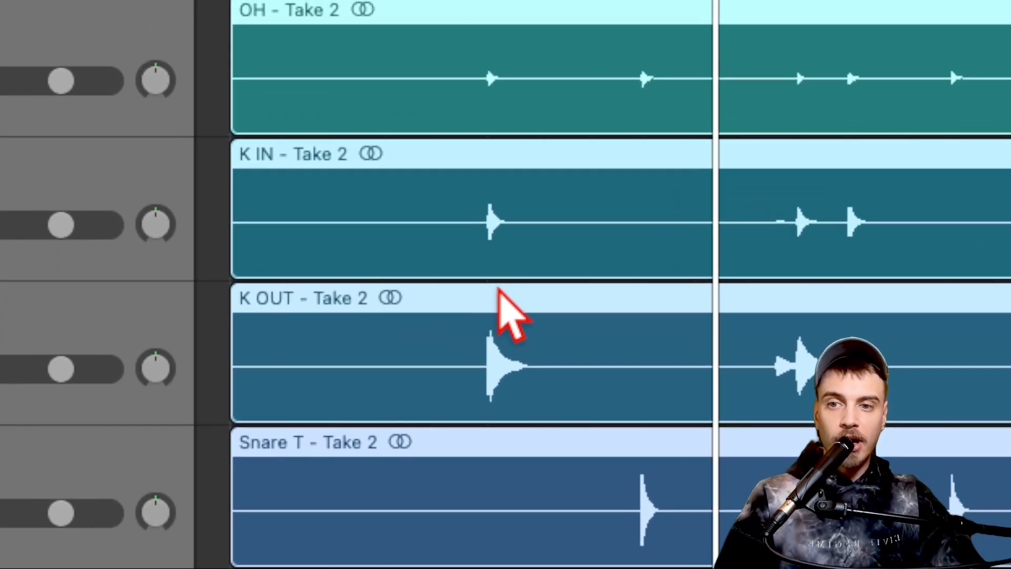
Isolate the K IN hit at bar 3 with the Marquee Tool and raise its gain to +6.0 dB.
{"action": "left_click", "coordinate": [489, 235]}
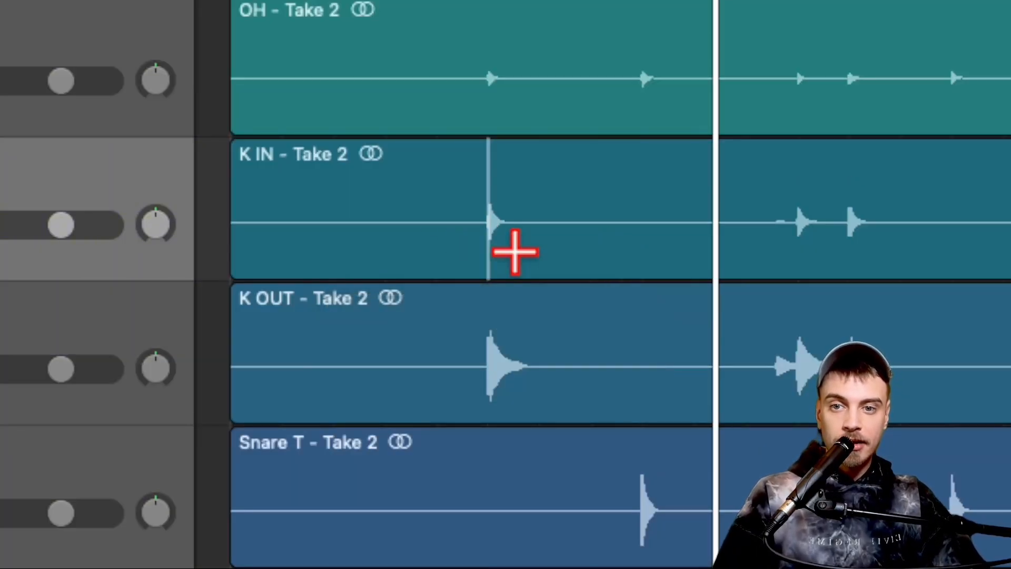
{"action": "left_click_drag", "start_coordinate": [476, 250], "coordinate": [542, 256]}
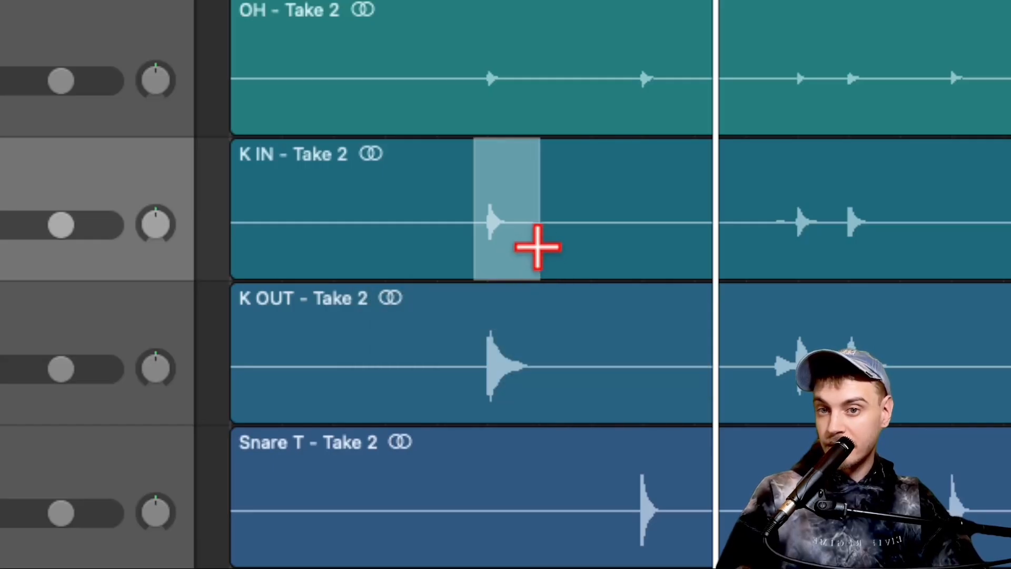
{"action": "left_click", "coordinate": [493, 176]}
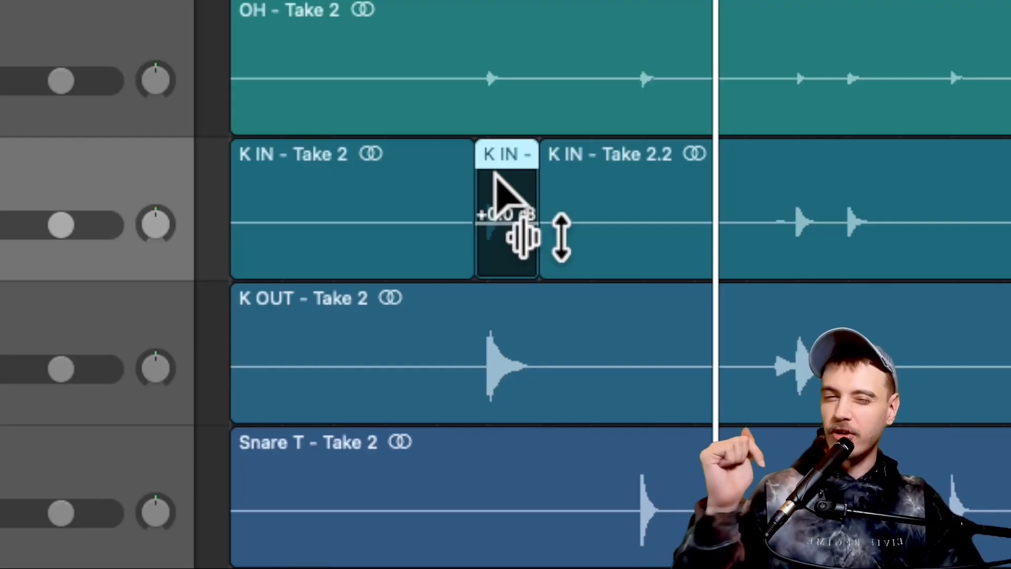
{"action": "left_click_drag", "start_coordinate": [494, 176], "coordinate": [568, 39]}
{"action": "left_click_drag", "start_coordinate": [489, 246], "coordinate": [492, 283]}
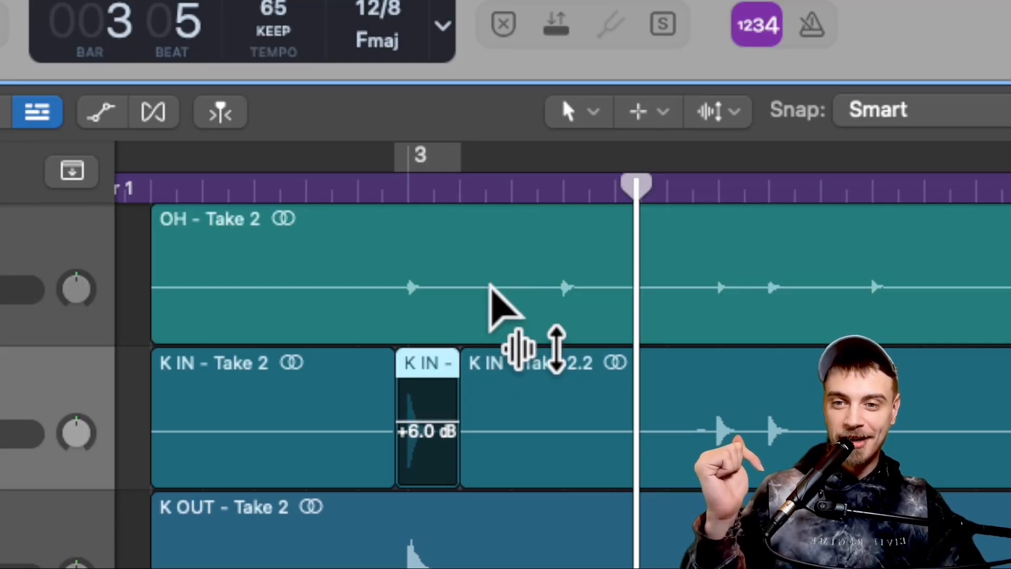
Isolate the K IN hits between bars 3 and 4 and lower their gain, then isolate the bar 4 hit and raise its gain.
{"action": "scroll", "coordinate": [521, 282], "scroll_direction": "down", "scroll_amount": 1}
{"action": "scroll", "coordinate": [522, 283], "scroll_direction": "right", "scroll_amount": 1}
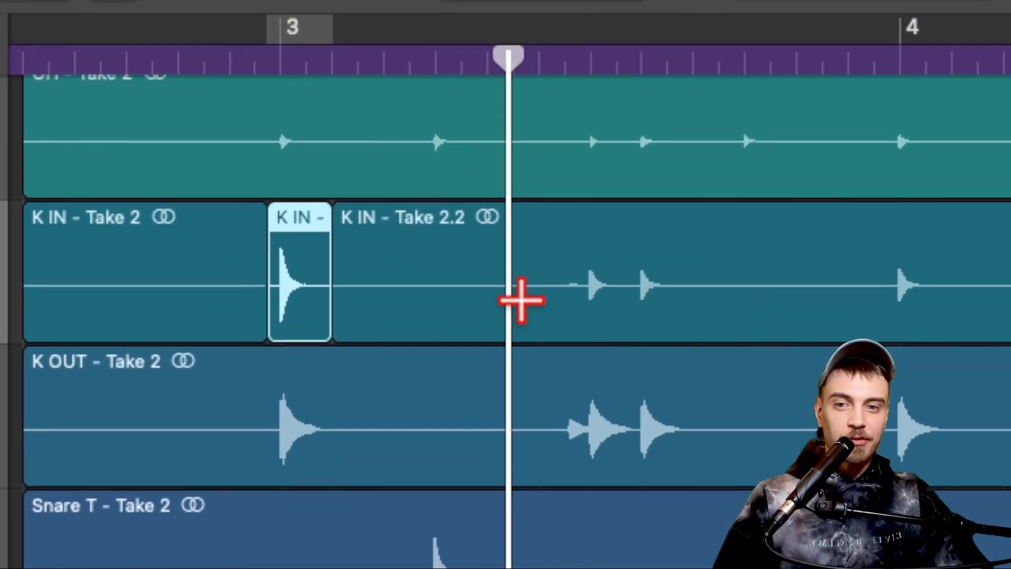
{"action": "left_click_drag", "start_coordinate": [645, 431], "coordinate": [827, 421]}
{"action": "left_click", "coordinate": [784, 394]}
{"action": "left_click_drag", "start_coordinate": [652, 252], "coordinate": [655, 317]}
{"action": "left_click_drag", "start_coordinate": [823, 298], "coordinate": [934, 287]}
{"action": "left_click_drag", "start_coordinate": [891, 237], "coordinate": [891, 216]}
{"action": "left_click_drag", "start_coordinate": [570, 208], "coordinate": [576, 204]}
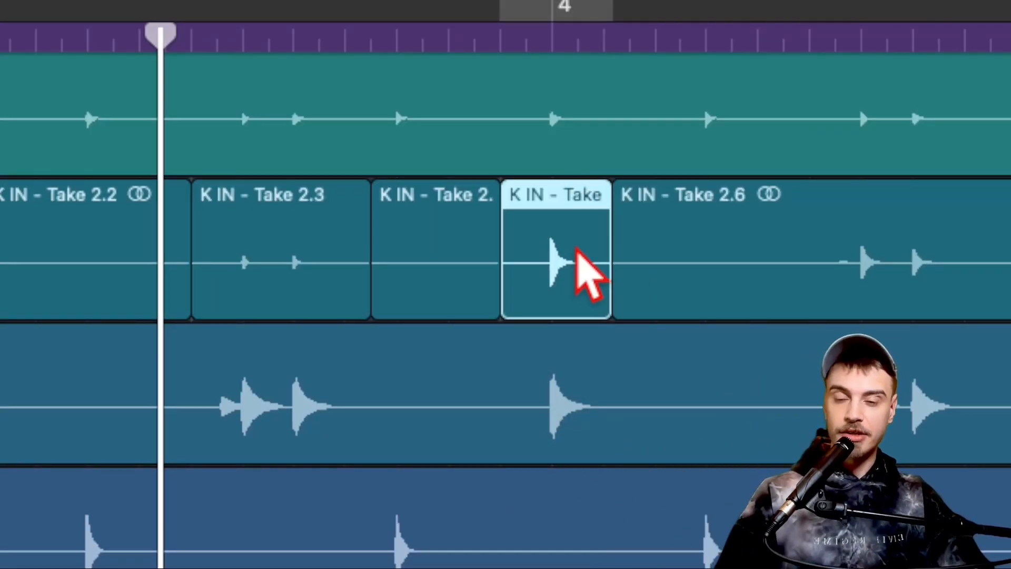
Show the group list and region parameters, and set the Snare T region's gain to +0.9 dB.
{"action": "scroll", "coordinate": [560, 253], "scroll_direction": "down", "scroll_amount": 4}
{"action": "scroll", "coordinate": [559, 253], "scroll_direction": "left", "scroll_amount": 5}
{"action": "scroll", "coordinate": [560, 253], "scroll_direction": "right", "scroll_amount": 4}
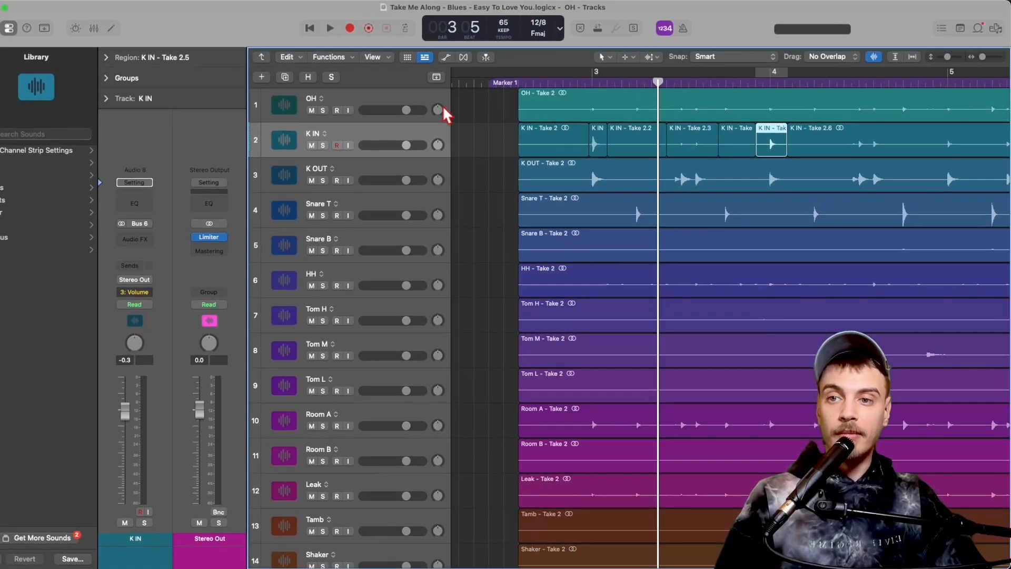
{"action": "left_click", "coordinate": [107, 78]}
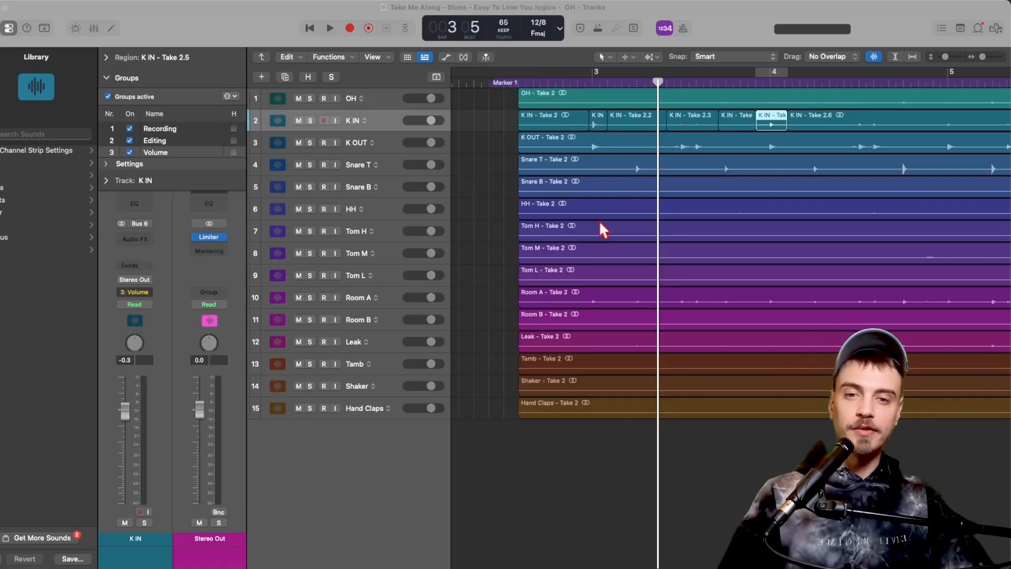
{"action": "left_click", "coordinate": [643, 170]}
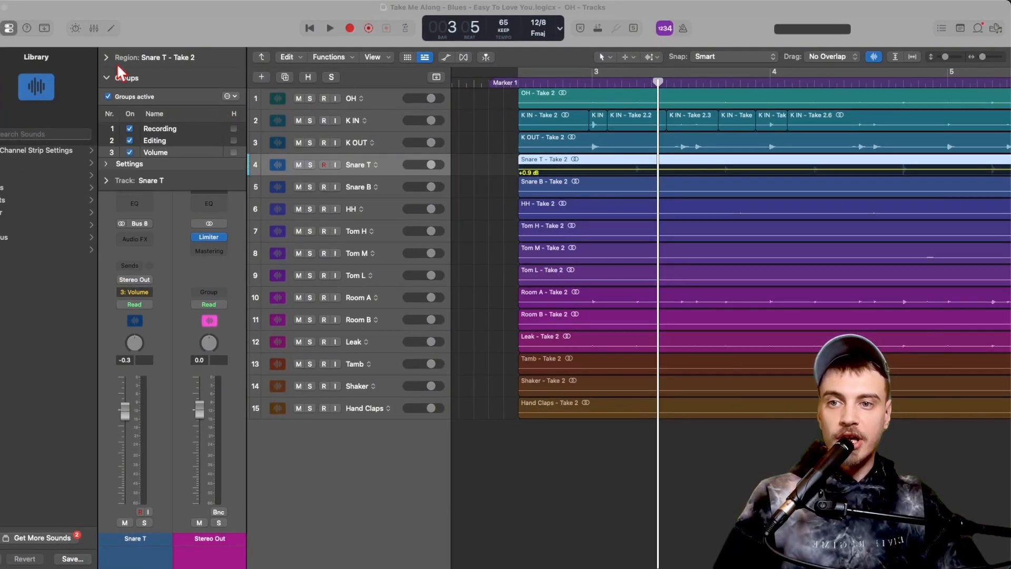
{"action": "left_click", "coordinate": [119, 58]}
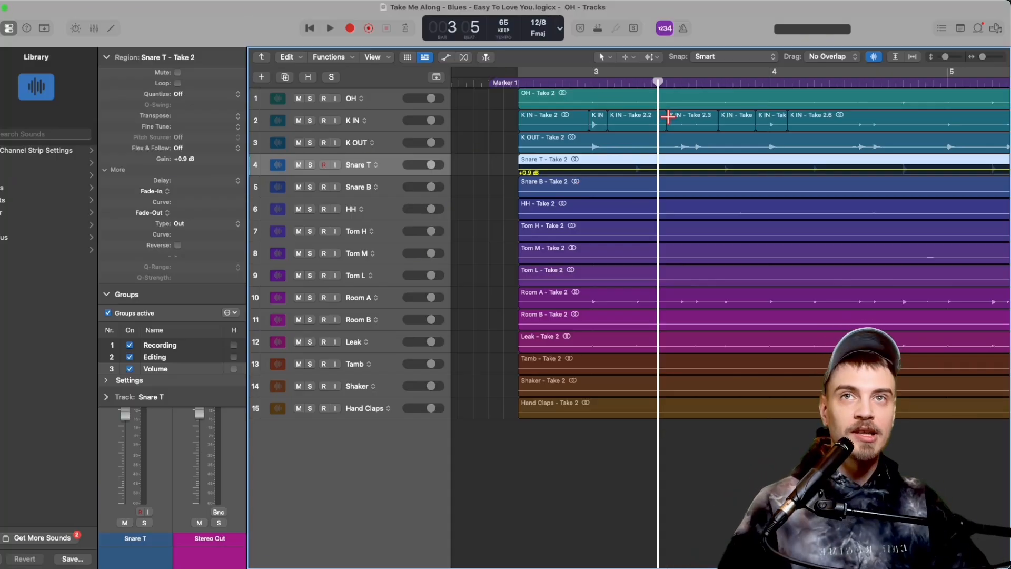
Leave the drum folder, unpack it to the existing tracks and delete the empty folder track.
{"action": "key", "text": "super+Left"}
{"action": "scroll", "coordinate": [573, 167], "scroll_direction": "up", "scroll_amount": 4}
{"action": "scroll", "coordinate": [573, 166], "scroll_direction": "down", "scroll_amount": 3}
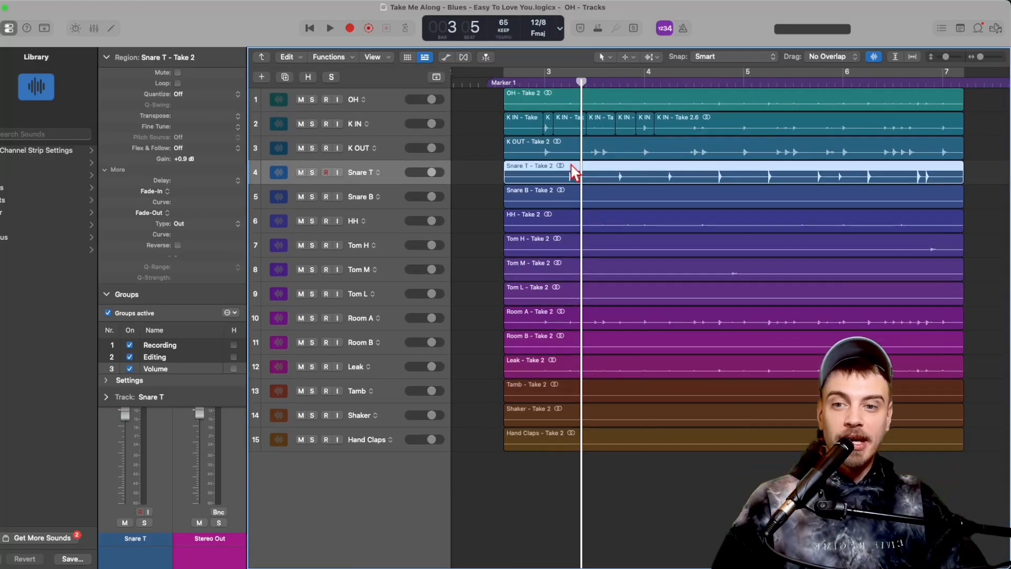
{"action": "left_click", "coordinate": [262, 58]}
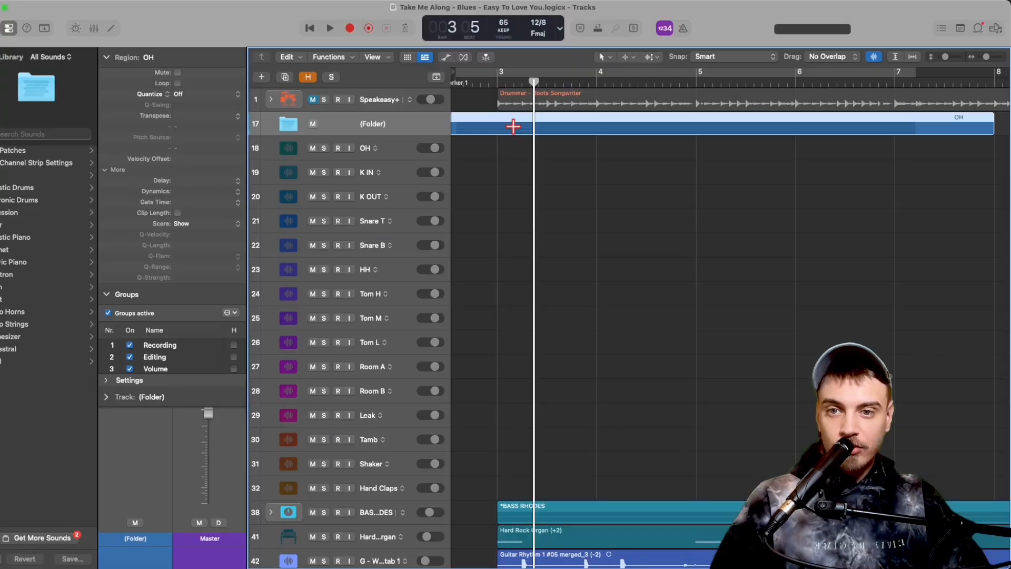
{"action": "right_click", "coordinate": [513, 127]}
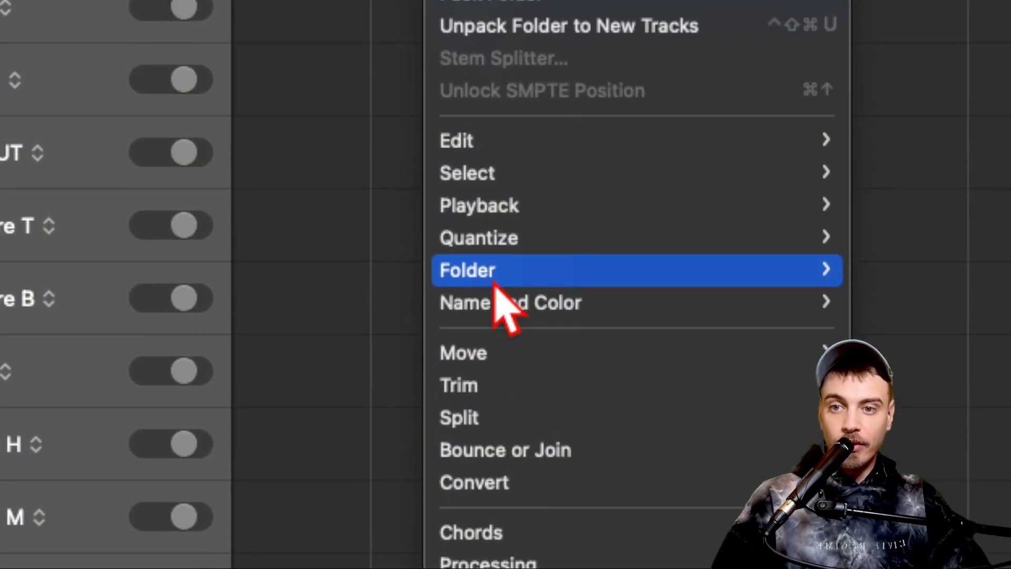
{"action": "mouse_move", "coordinate": [628, 282]}
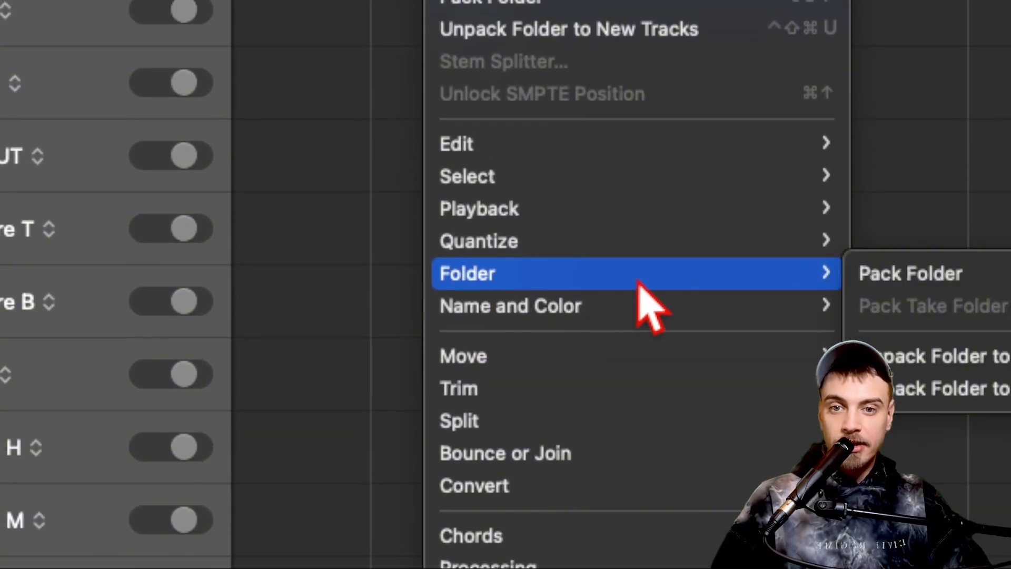
{"action": "left_click", "coordinate": [910, 275]}
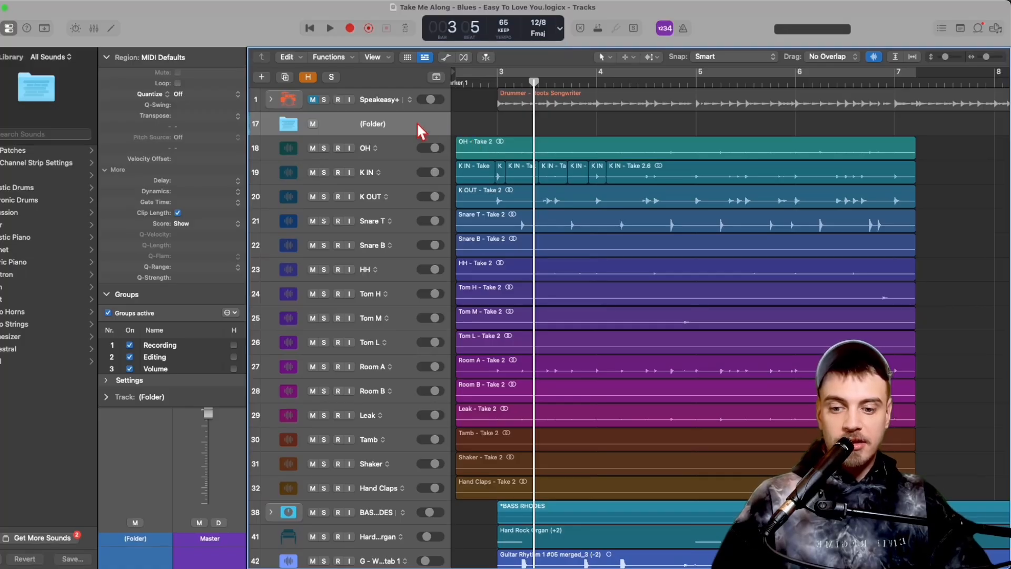
{"action": "key", "text": "ctrl+z"}
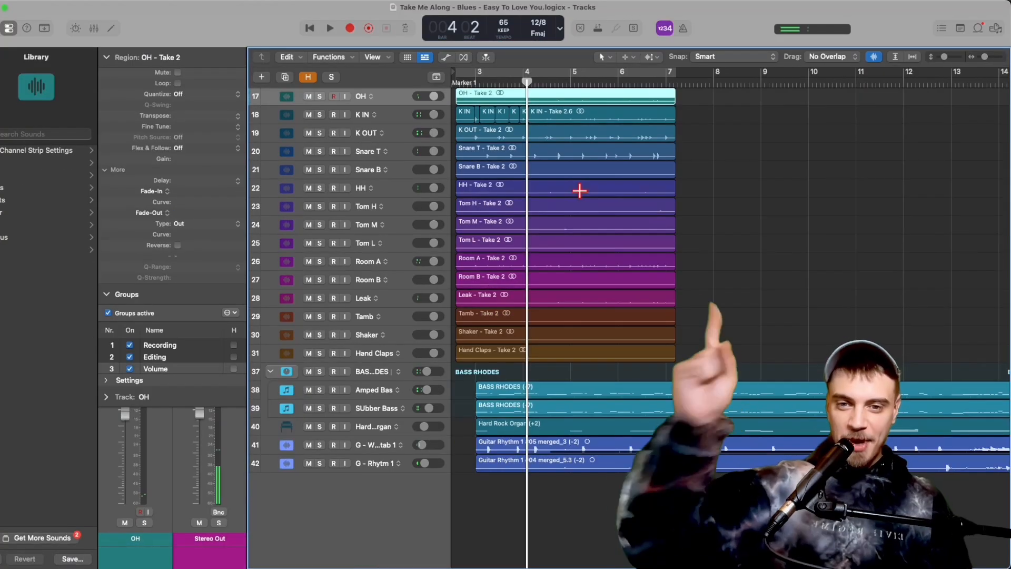
Select the Tom H region, invert the selection, zoom to fit the selected regions and clear the selection.
{"action": "scroll", "coordinate": [573, 200], "scroll_direction": "up", "scroll_amount": 2}
{"action": "scroll", "coordinate": [572, 201], "scroll_direction": "down", "scroll_amount": 3}
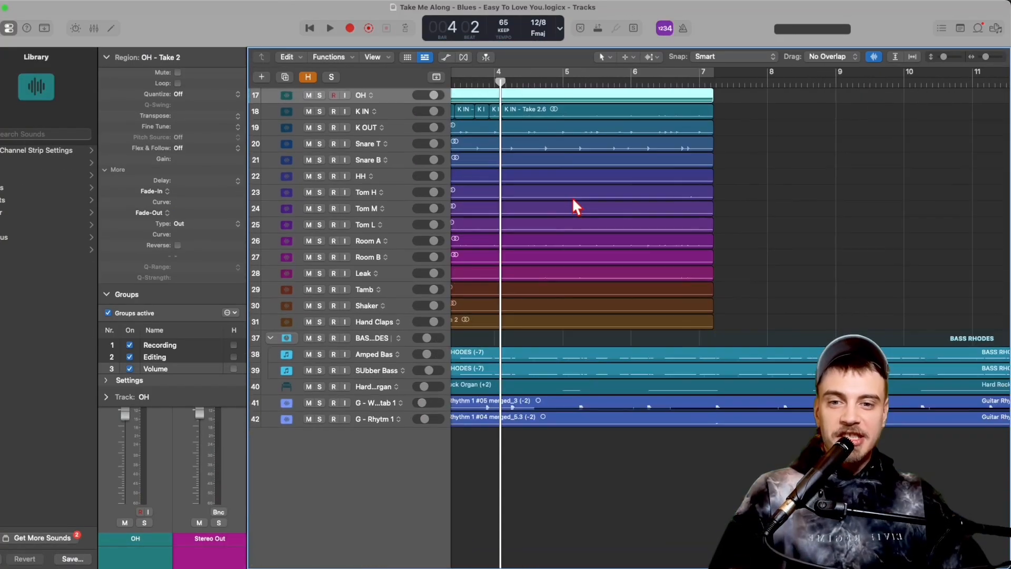
{"action": "scroll", "coordinate": [573, 200], "scroll_direction": "left", "scroll_amount": 2}
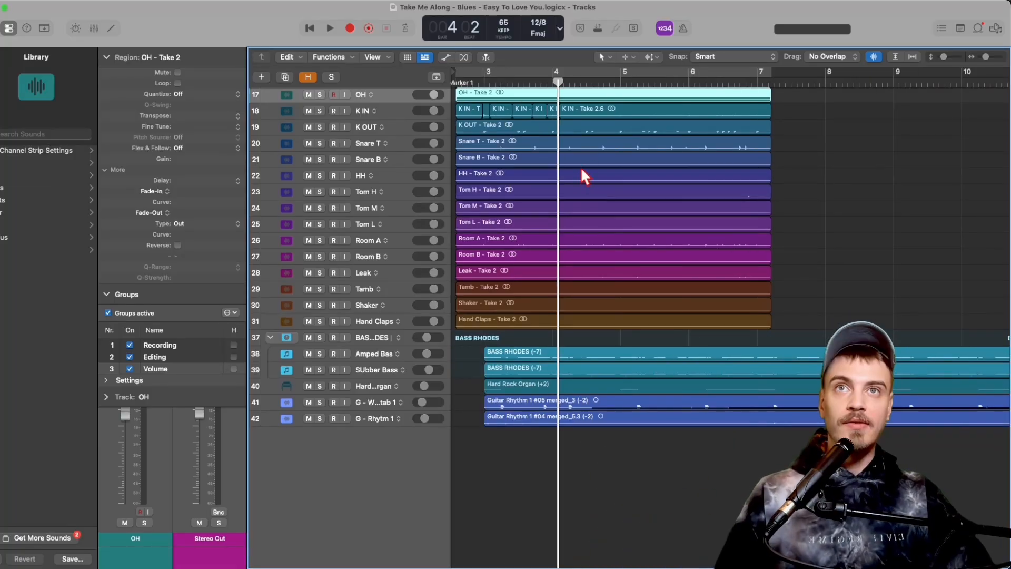
{"action": "left_click", "coordinate": [582, 191]}
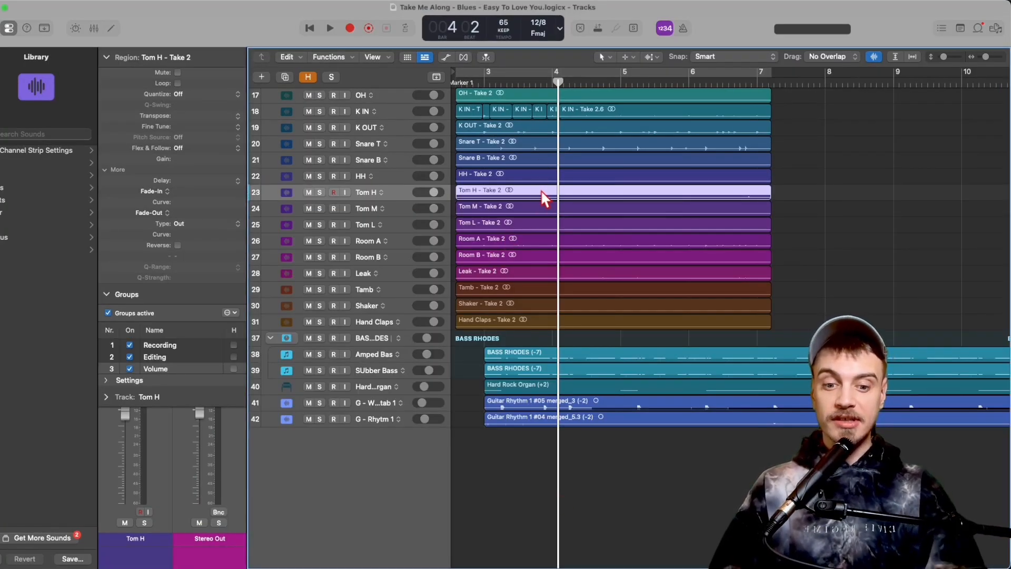
{"action": "key", "text": "shift+i"}
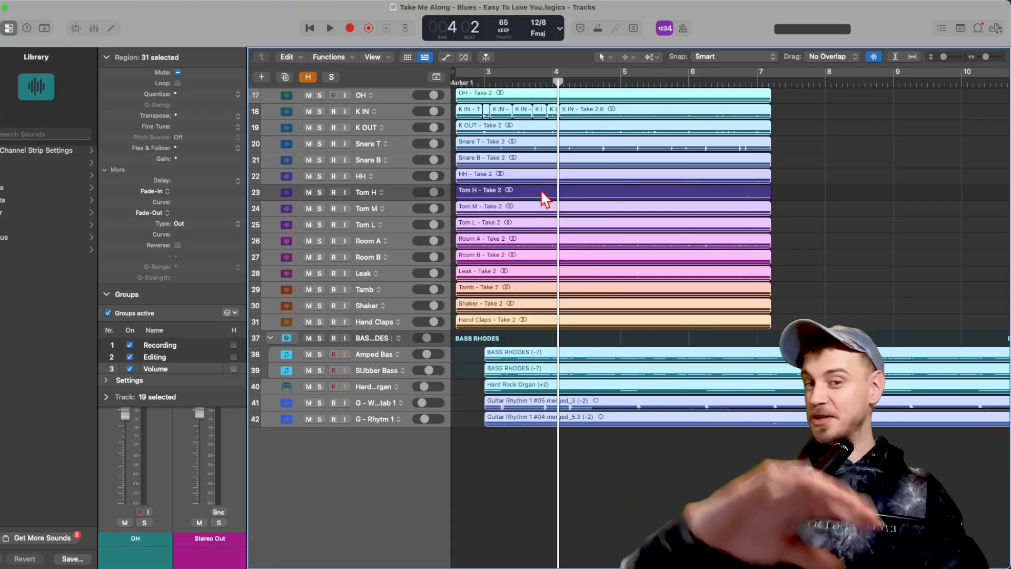
{"action": "key", "text": "z"}
{"action": "key", "text": "z"}
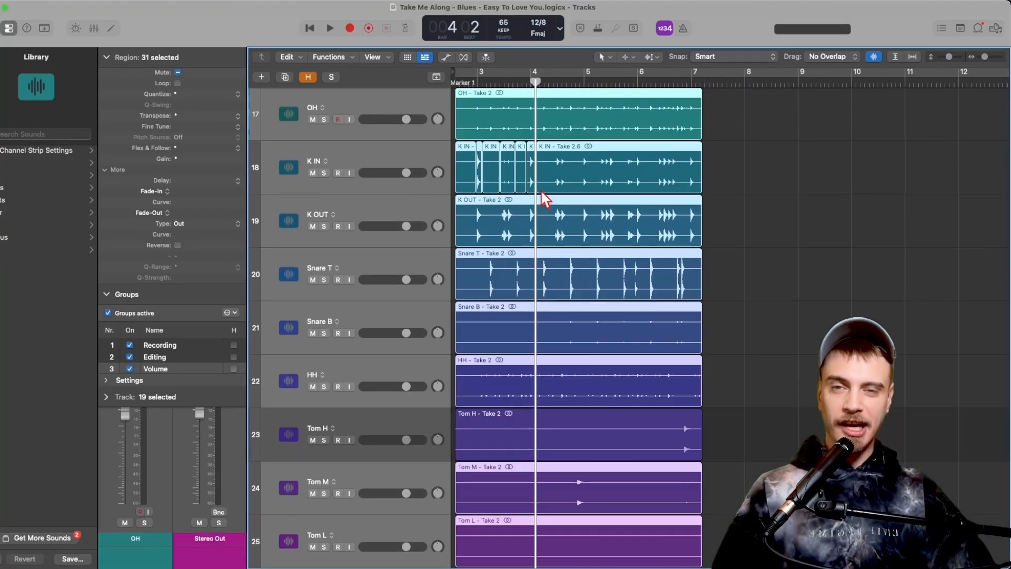
{"action": "left_click", "coordinate": [712, 169]}
Select all regions, place the playhead at bar 57 and move the regions to the playhead.
{"action": "scroll", "coordinate": [668, 193], "scroll_direction": "down", "scroll_amount": 10}
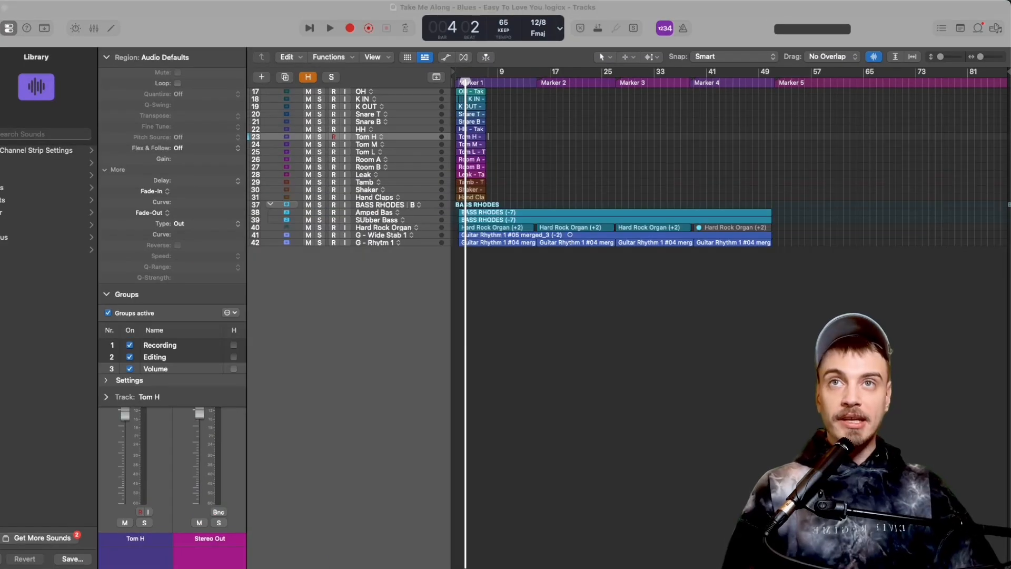
{"action": "key", "text": "super+a"}
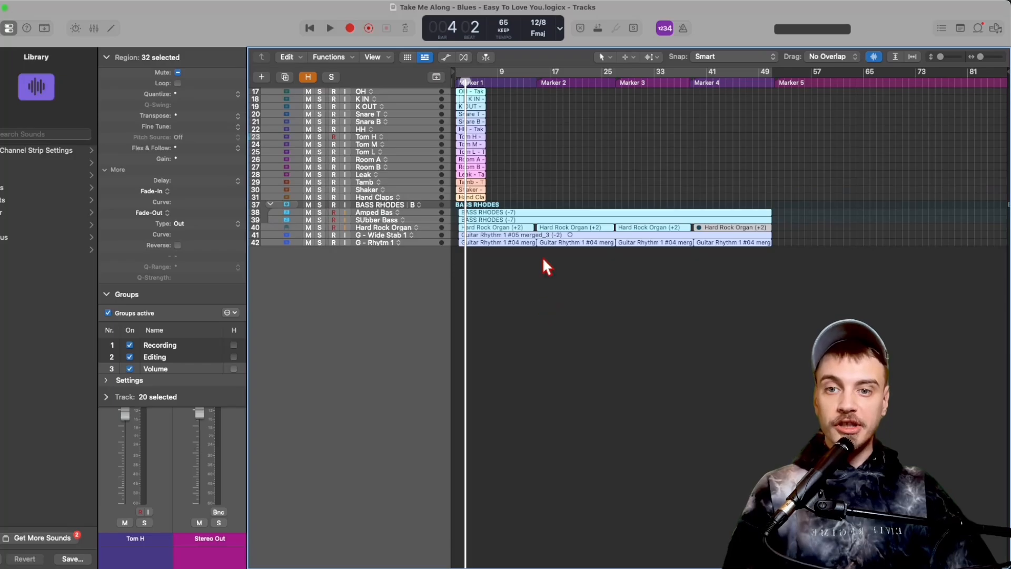
{"action": "left_click", "coordinate": [810, 83]}
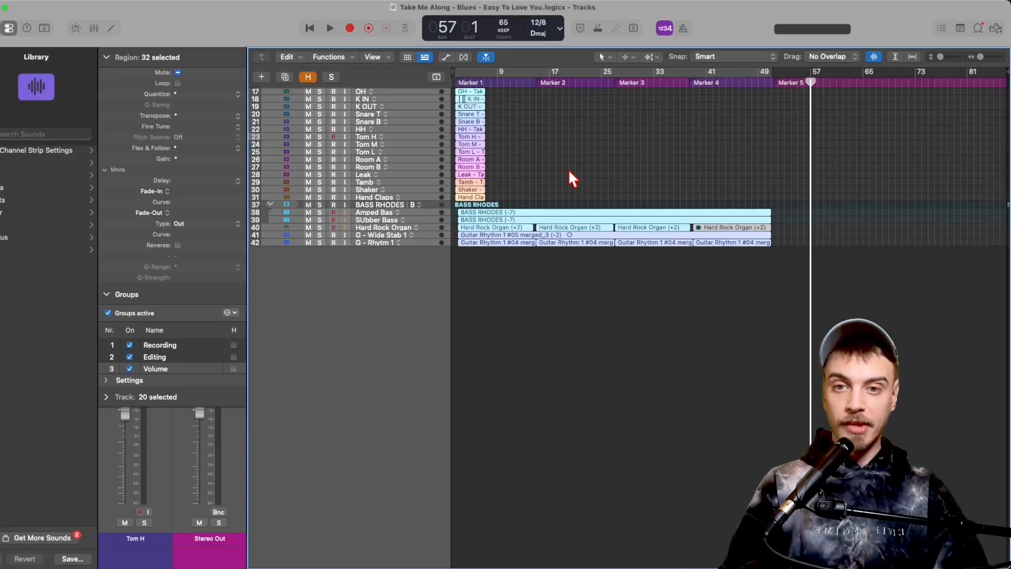
{"action": "key", "text": "semicolon"}
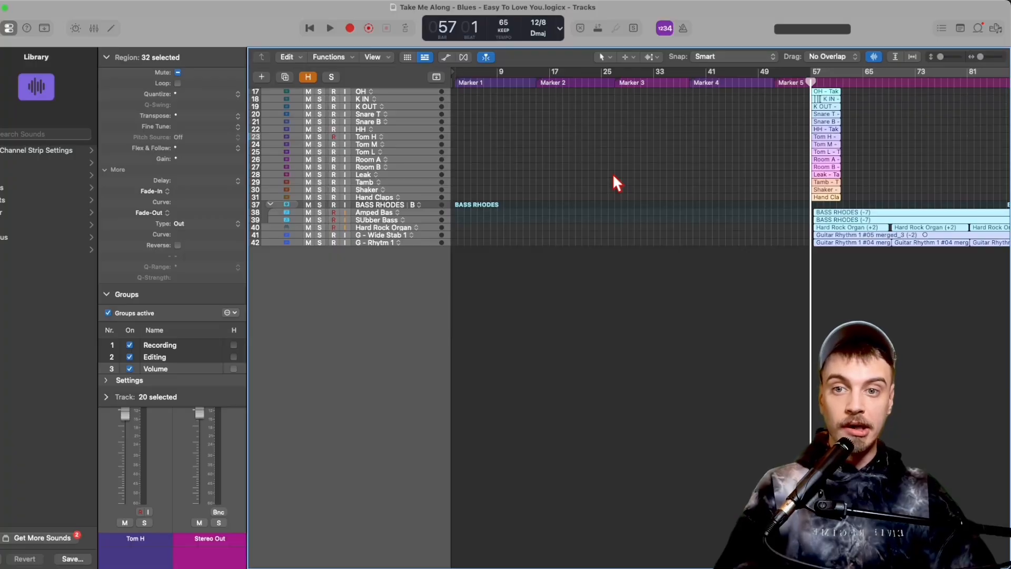
{"action": "left_click", "coordinate": [642, 166]}
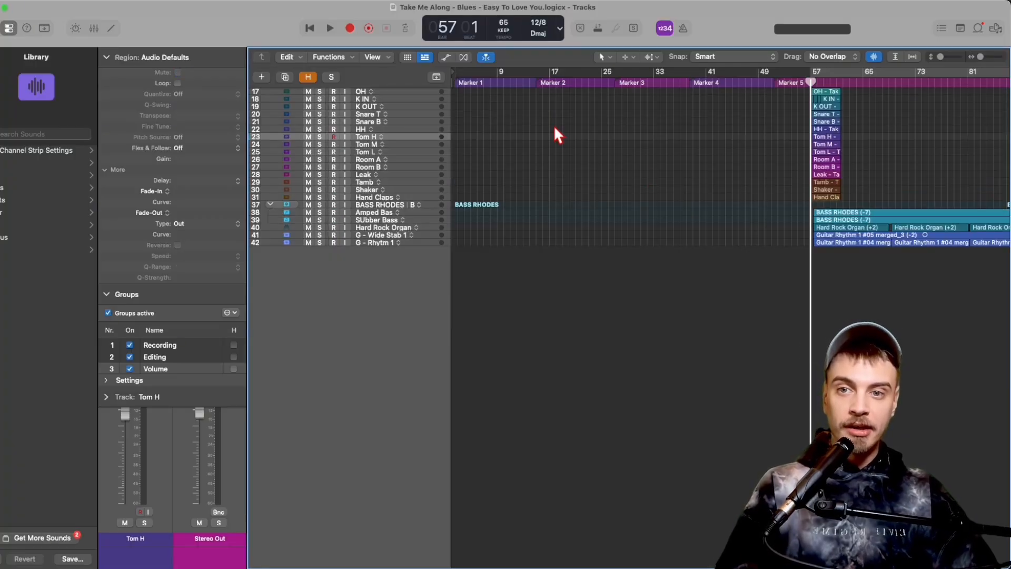
Reselect all the regions and move them back to the playhead at bar 2, beat 8.
{"action": "key", "text": "super+z"}
{"action": "key", "text": "Return"}
{"action": "key", "text": "space"}
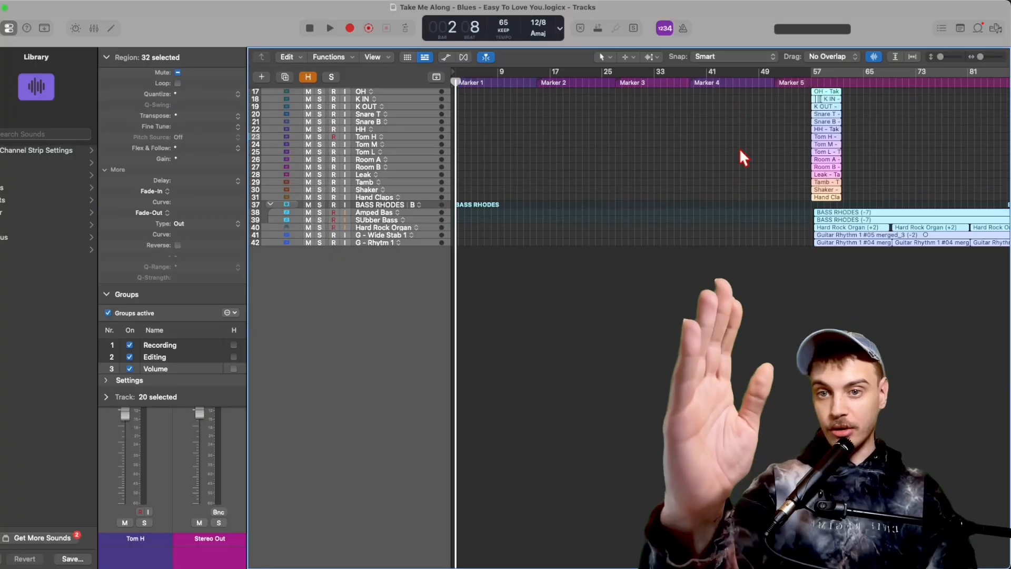
{"action": "key", "text": "semicolon"}
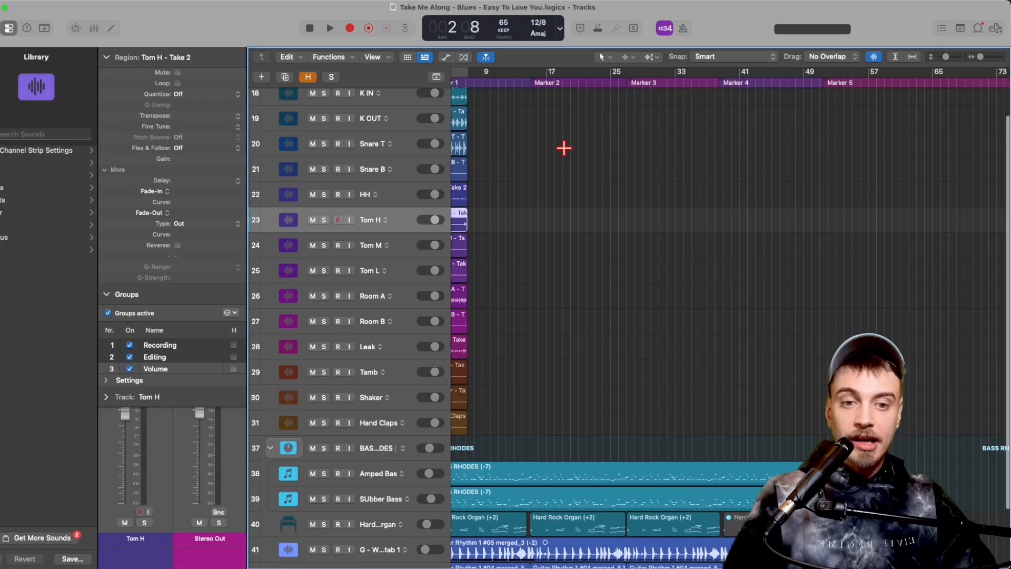
Zoom in on the end of the drum regions near bar 7 and switch Cycle mode on and off.
{"action": "scroll", "coordinate": [566, 150], "scroll_direction": "left", "scroll_amount": 2}
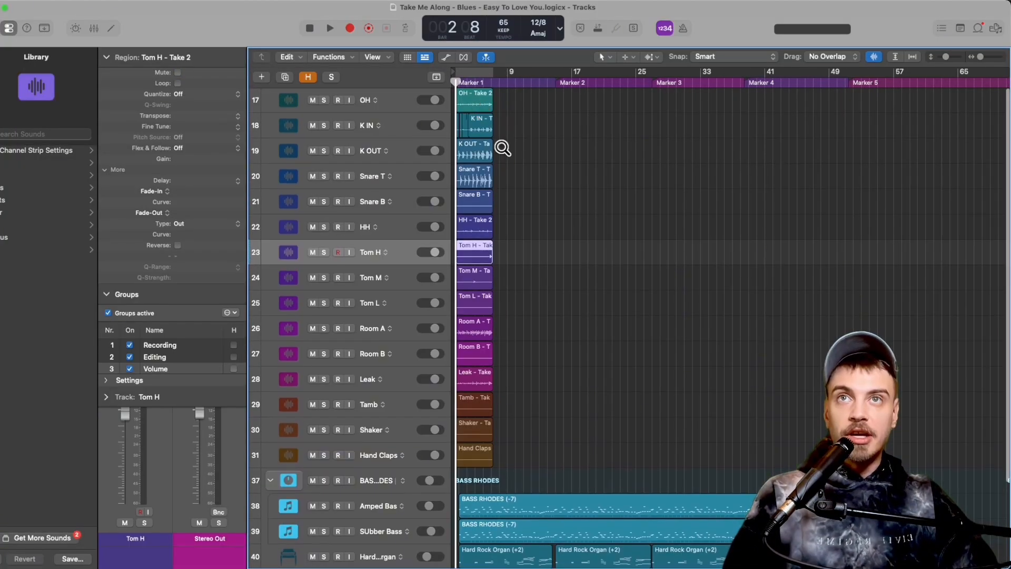
{"action": "left_click", "coordinate": [502, 148], "text": "ctrl+alt"}
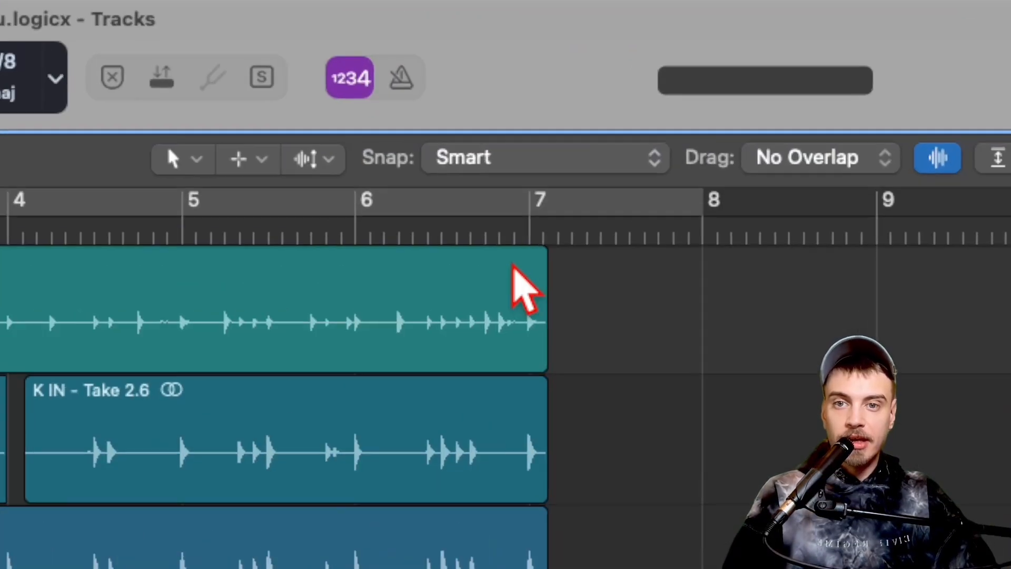
{"action": "key", "text": "c"}
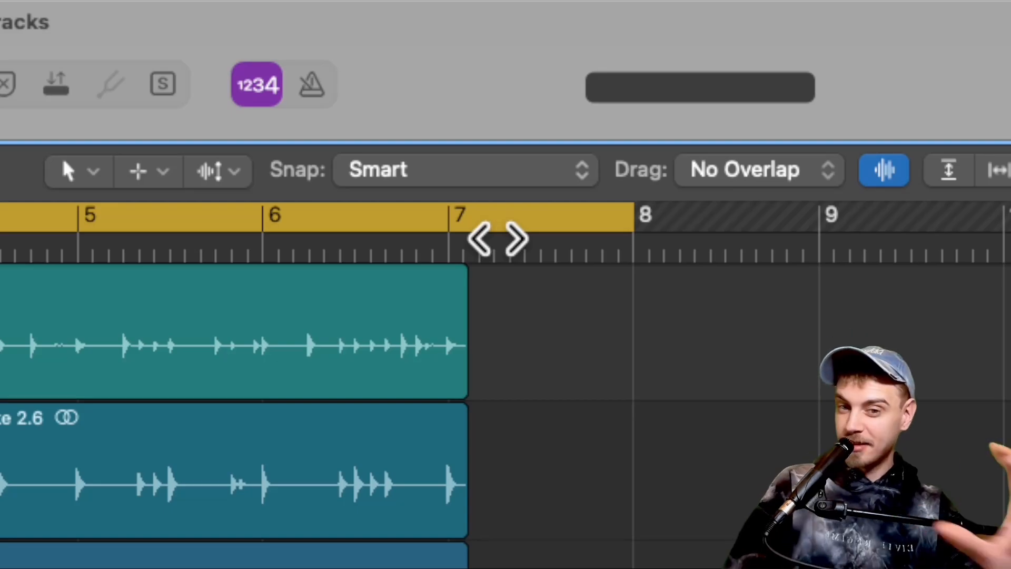
{"action": "key", "text": "c"}
{"action": "scroll", "coordinate": [443, 247], "scroll_direction": "right", "scroll_amount": 3}
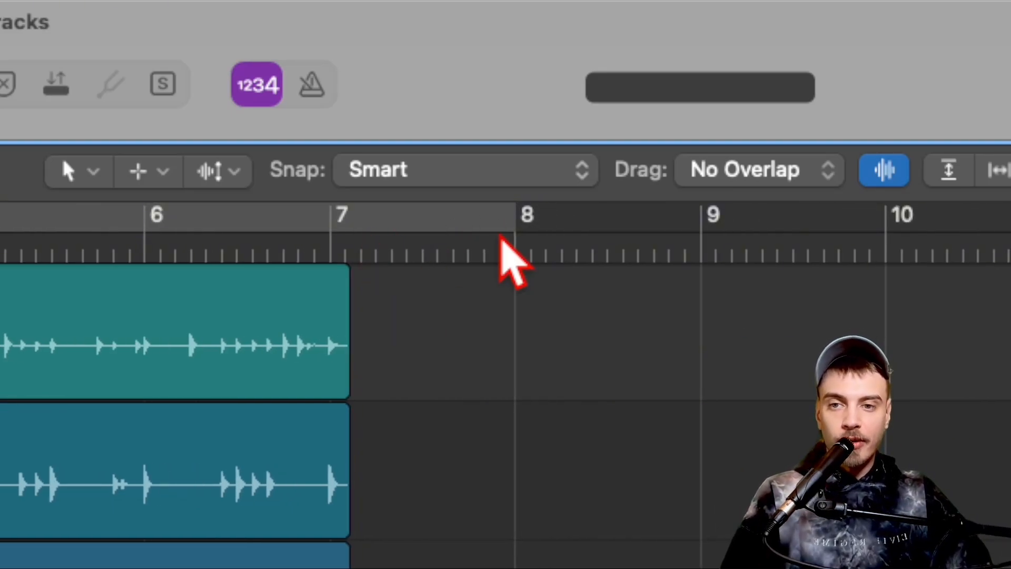
Select the HH region and set rounded locators around it with Cycle mode enabled.
{"action": "scroll", "coordinate": [500, 234], "scroll_direction": "right", "scroll_amount": 1}
{"action": "key", "text": "c"}
{"action": "key", "text": "c"}
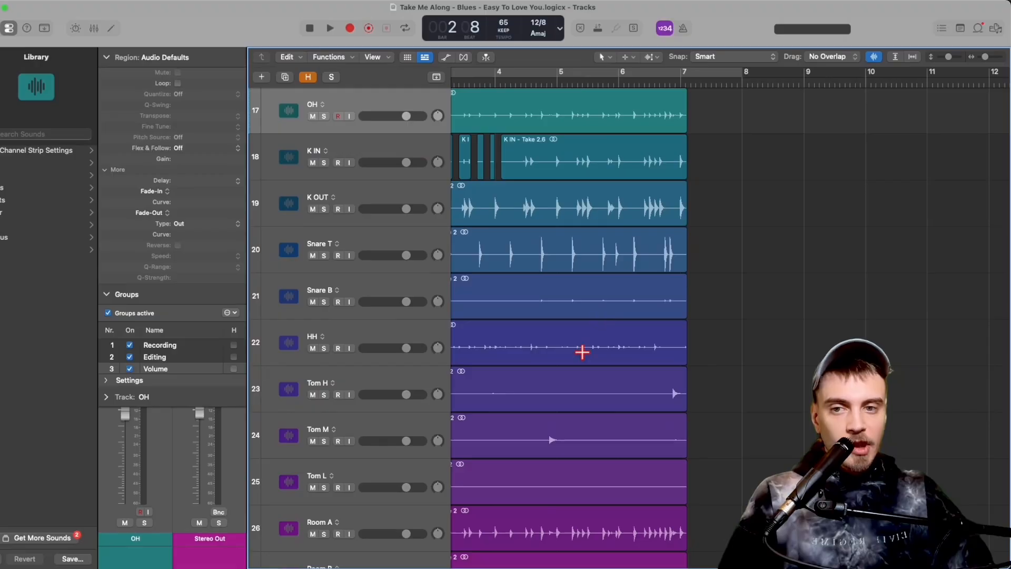
{"action": "left_click", "coordinate": [583, 341]}
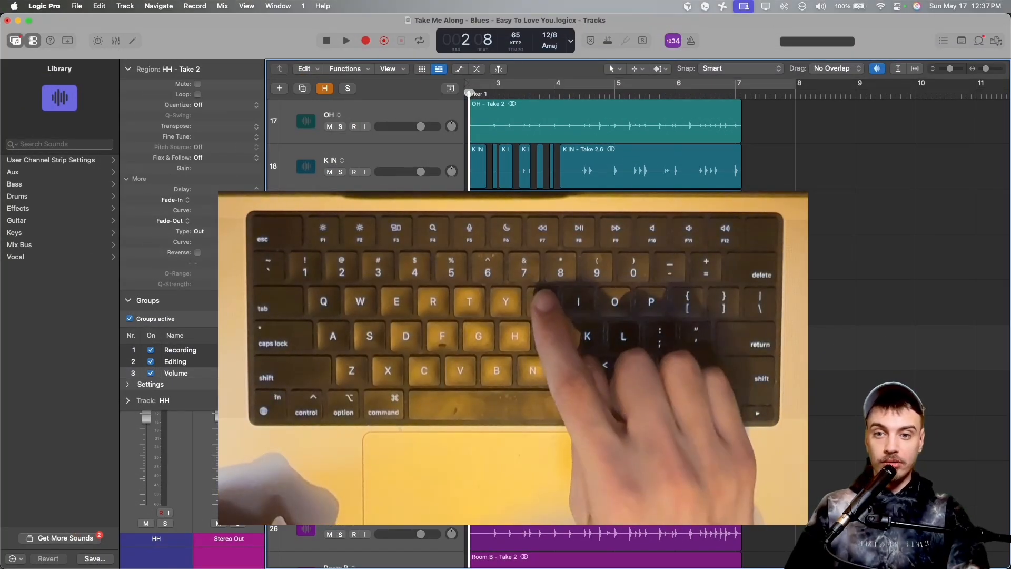
{"action": "key", "text": "u"}
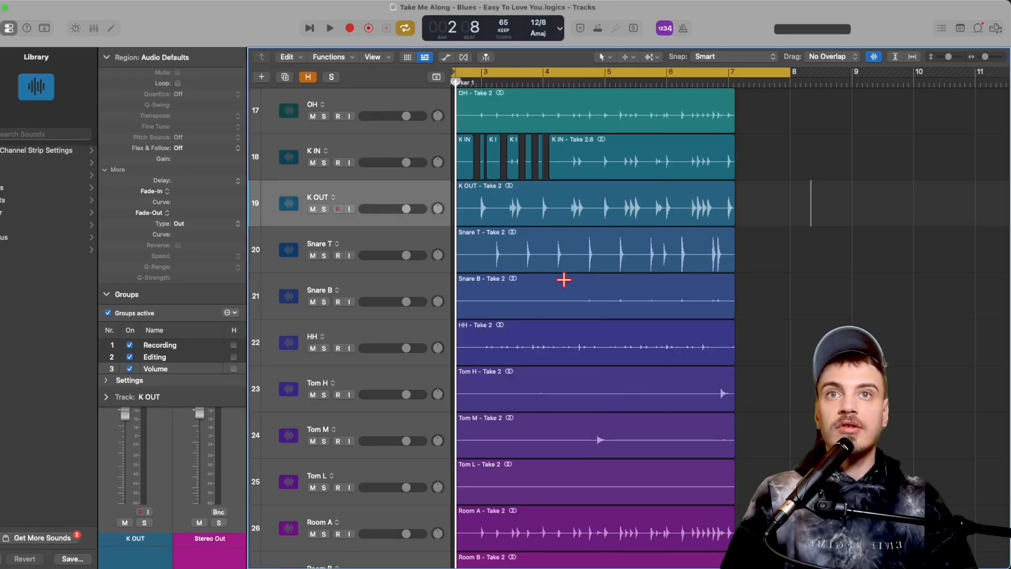
Set the cycle range to the exact, unrounded boundaries of the HH region.
{"action": "left_click", "coordinate": [562, 338]}
{"action": "key", "text": "super+u"}
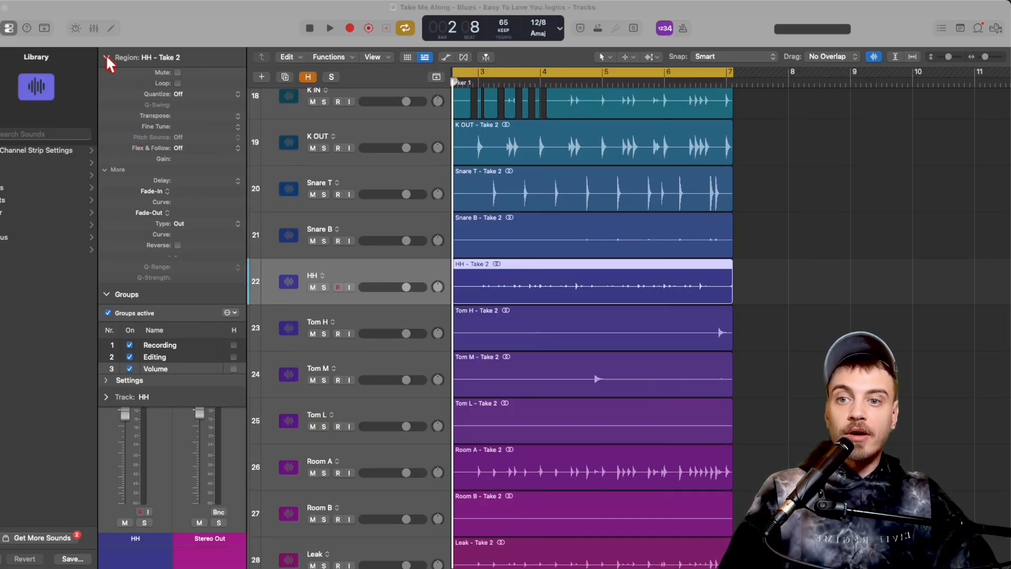
Collapse the Region and Groups sections of the inspector to reveal the full channel strips.
{"action": "left_click", "coordinate": [107, 57]}
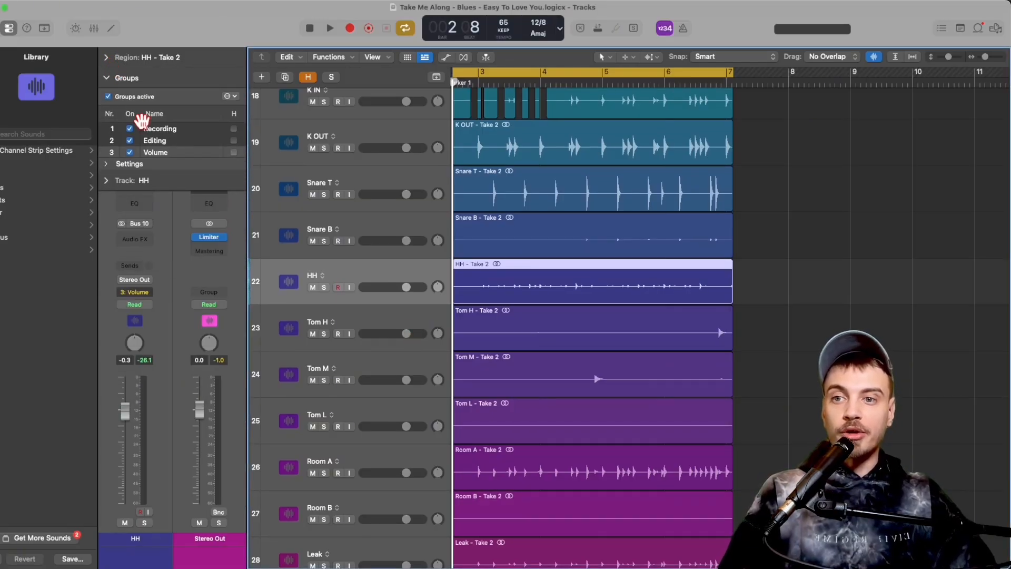
{"action": "left_click", "coordinate": [108, 77]}
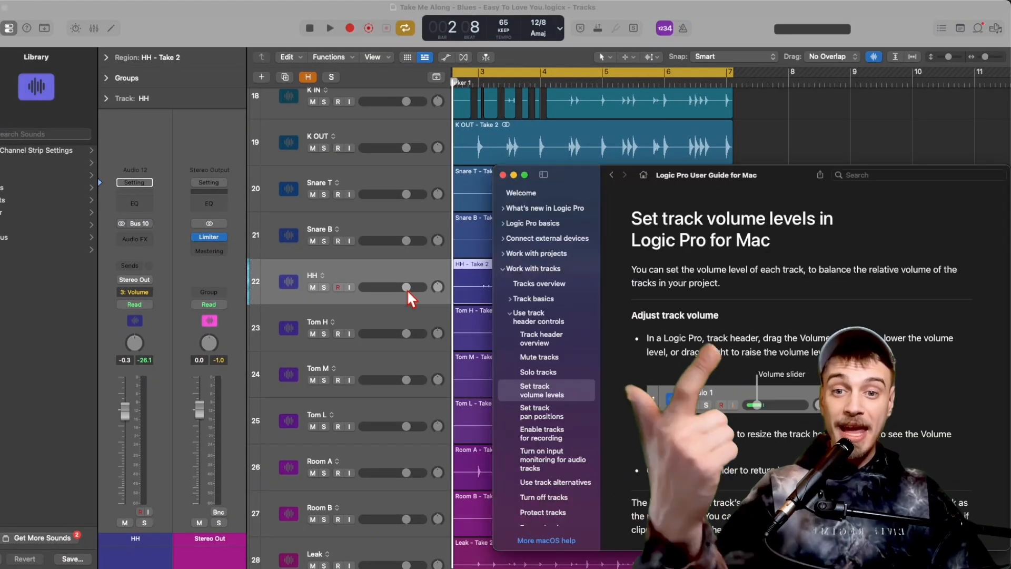
Read the Logic Pro User Guide pages on setting track volume levels and on the Compressor parameters.
{"action": "left_click_drag", "start_coordinate": [578, 184], "coordinate": [361, 153]}
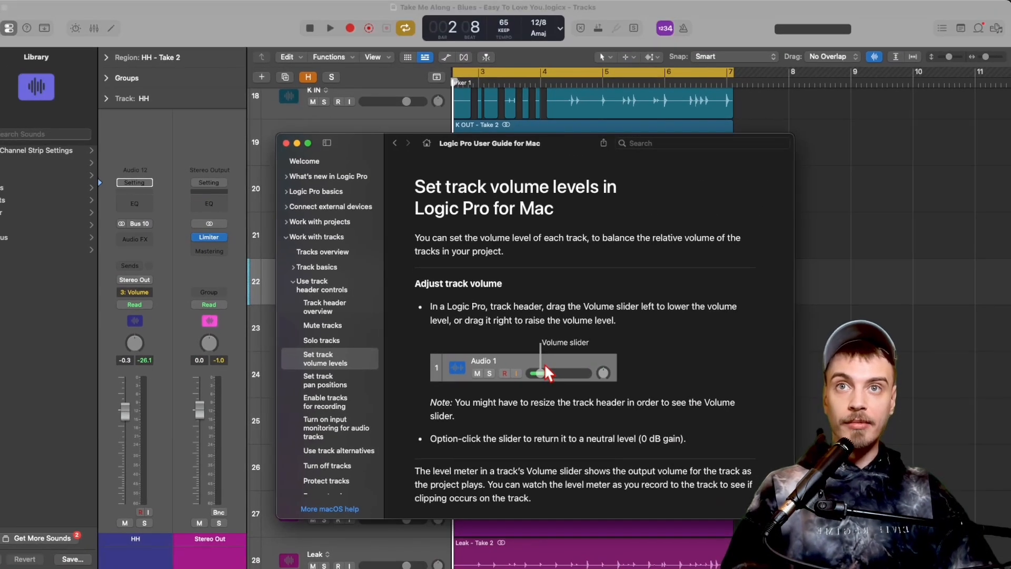
{"action": "scroll", "coordinate": [543, 383], "scroll_direction": "down", "scroll_amount": 5}
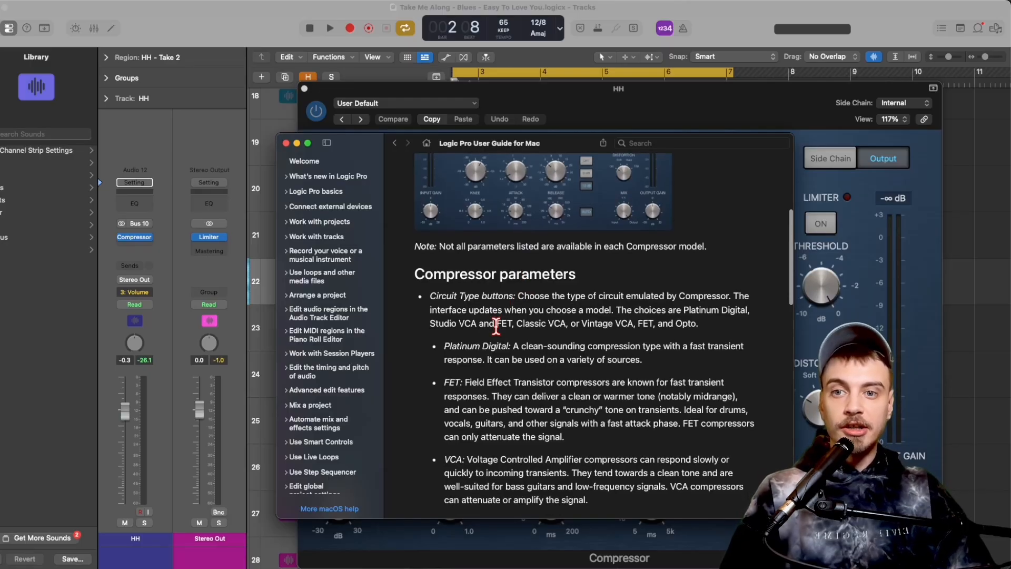
{"action": "scroll", "coordinate": [496, 324], "scroll_direction": "down", "scroll_amount": 4}
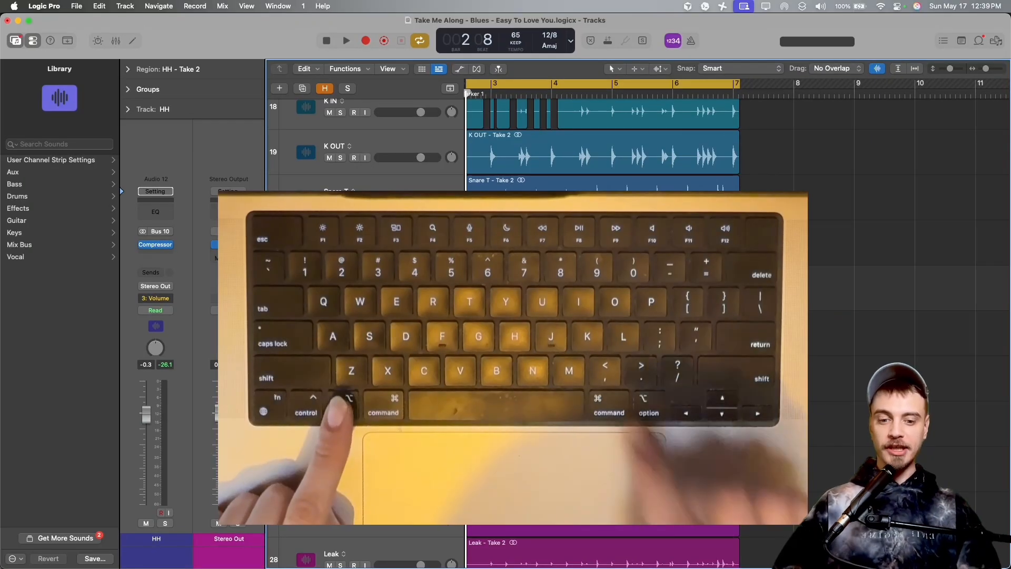
Open the Key Command Assignments and look through the Global Commands.
{"action": "key", "text": "alt+k"}
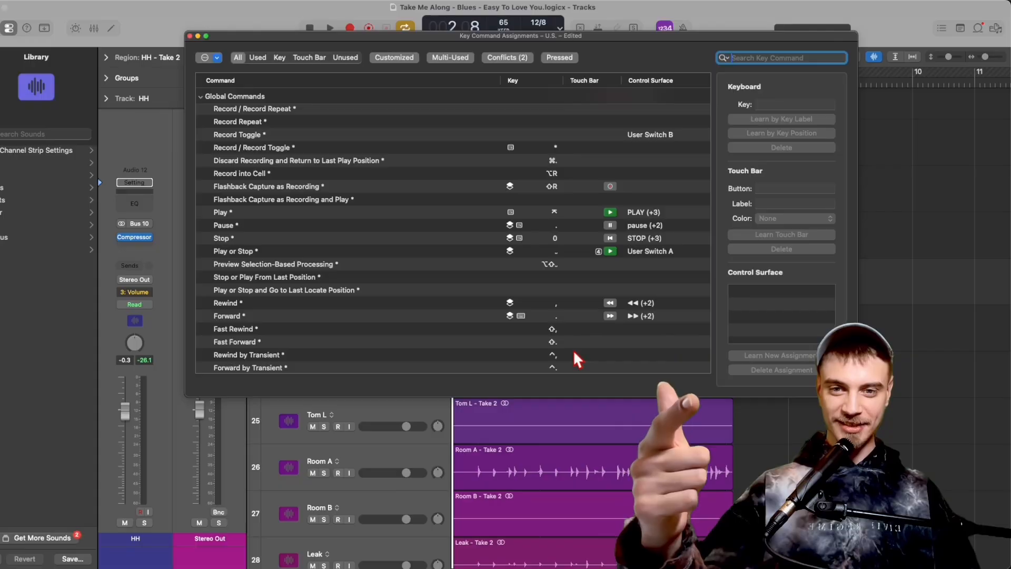
{"action": "scroll", "coordinate": [696, 128], "scroll_direction": "down", "scroll_amount": 12}
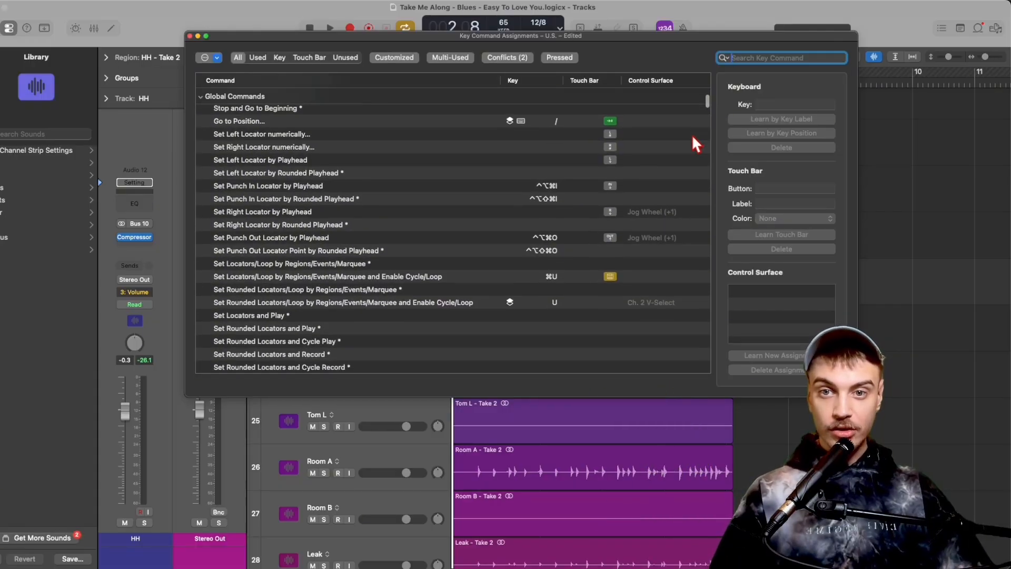
{"action": "type", "text": "```"}
{"action": "scroll", "coordinate": [613, 222], "scroll_direction": "down", "scroll_amount": 15}
{"action": "scroll", "coordinate": [612, 219], "scroll_direction": "down", "scroll_amount": 15}
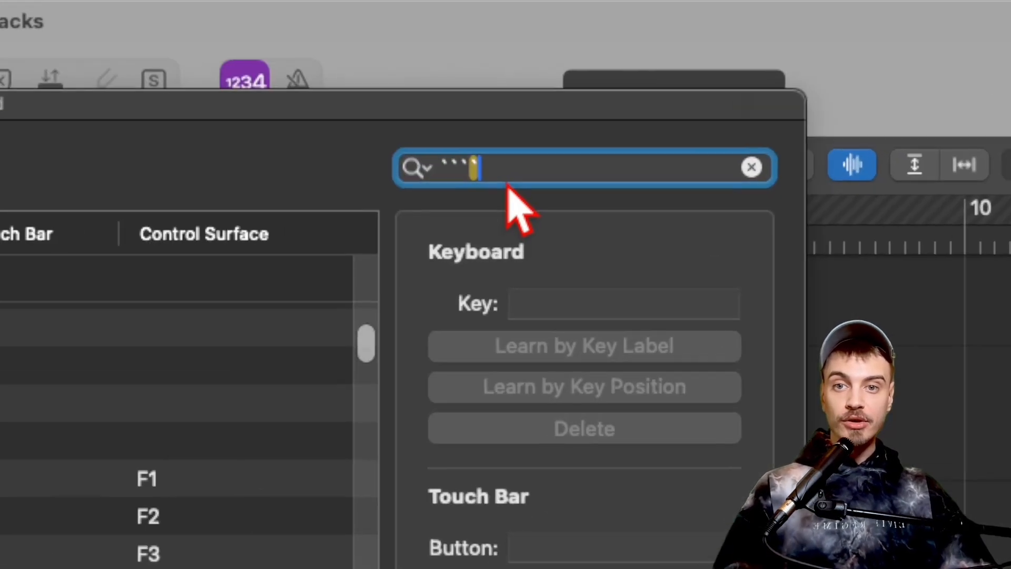
{"action": "key", "text": "Return"}
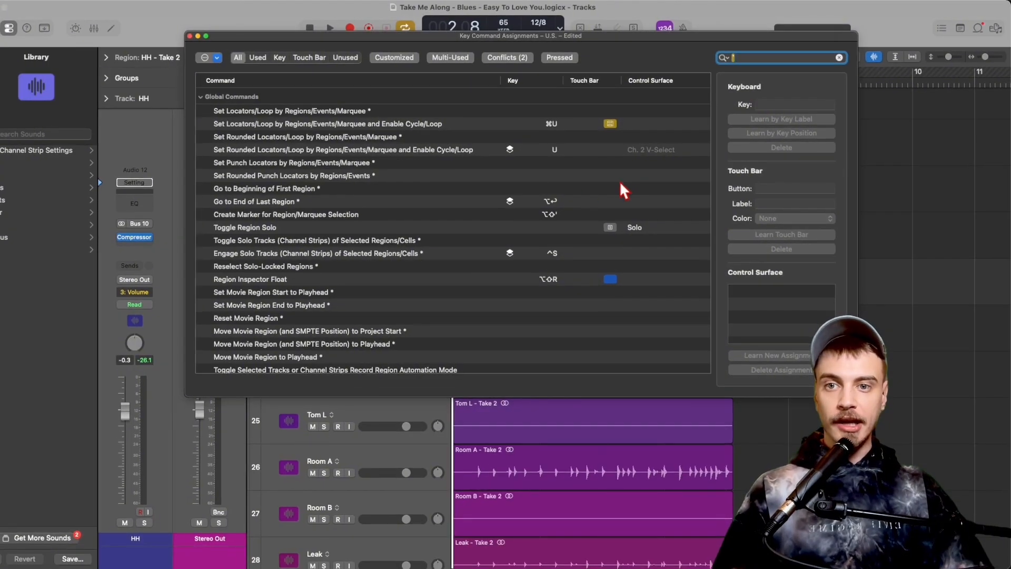
Search the key commands for "region" and examine the matching commands and their assigned shortcuts.
{"action": "scroll", "coordinate": [510, 210], "scroll_direction": "down", "scroll_amount": 20}
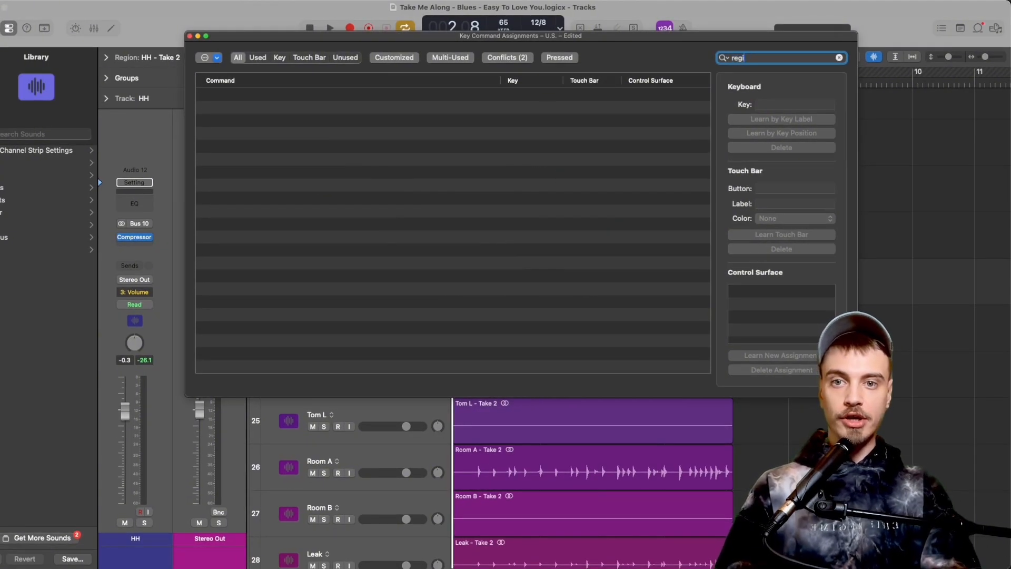
{"action": "type", "text": "on"}
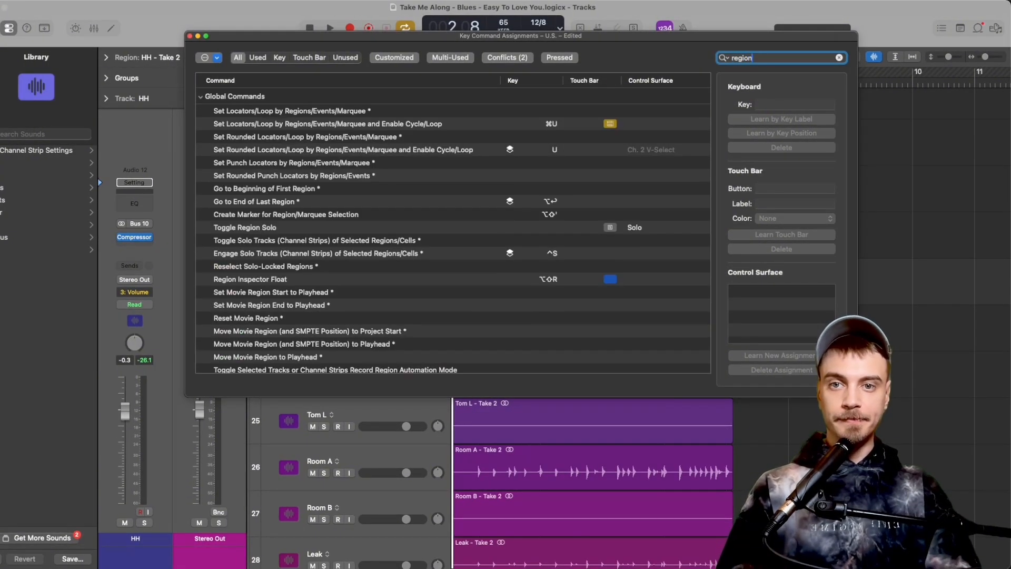
{"action": "scroll", "coordinate": [511, 200], "scroll_direction": "down", "scroll_amount": 15}
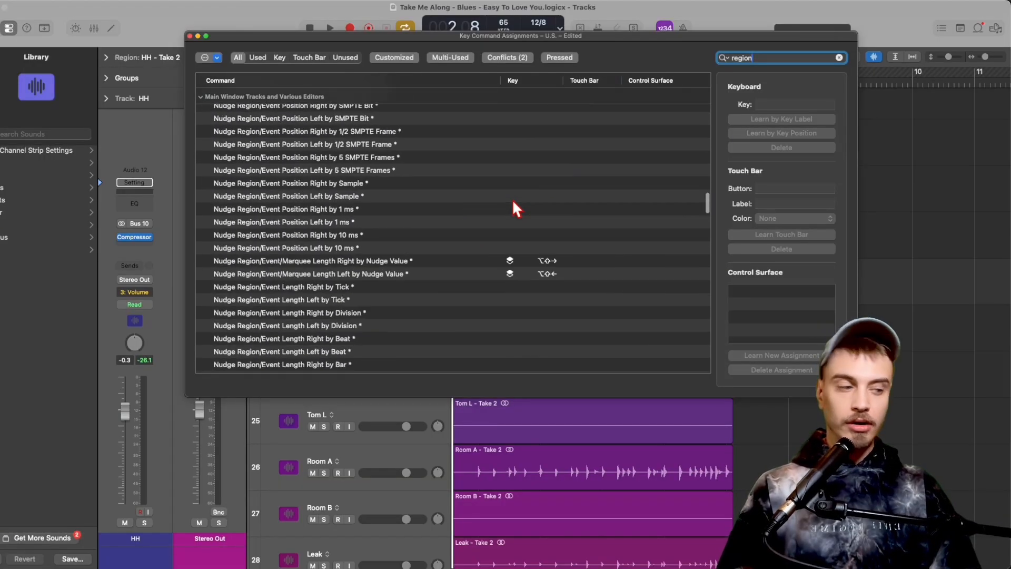
{"action": "scroll", "coordinate": [514, 205], "scroll_direction": "down", "scroll_amount": 15}
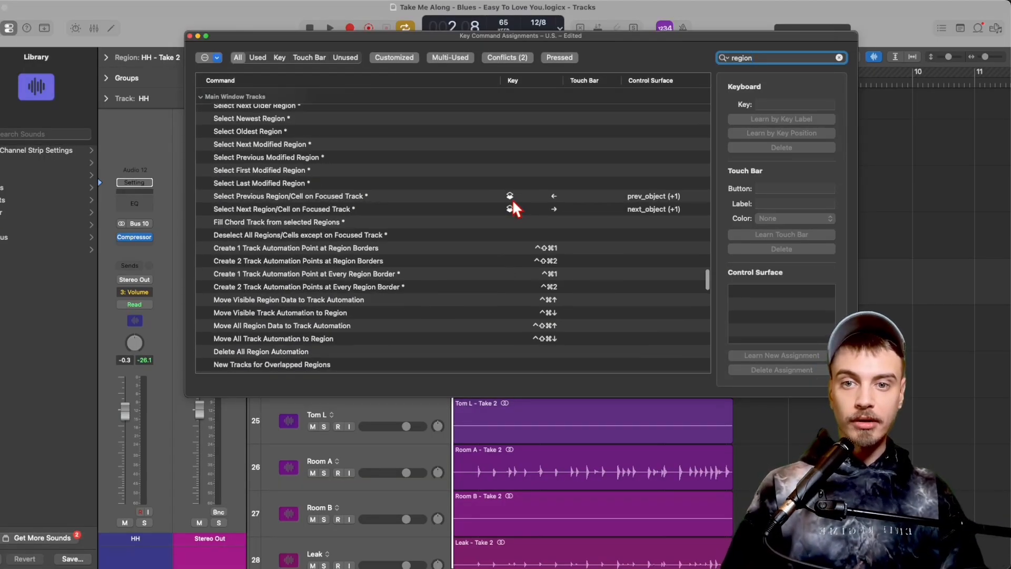
{"action": "scroll", "coordinate": [512, 199], "scroll_direction": "down", "scroll_amount": 10}
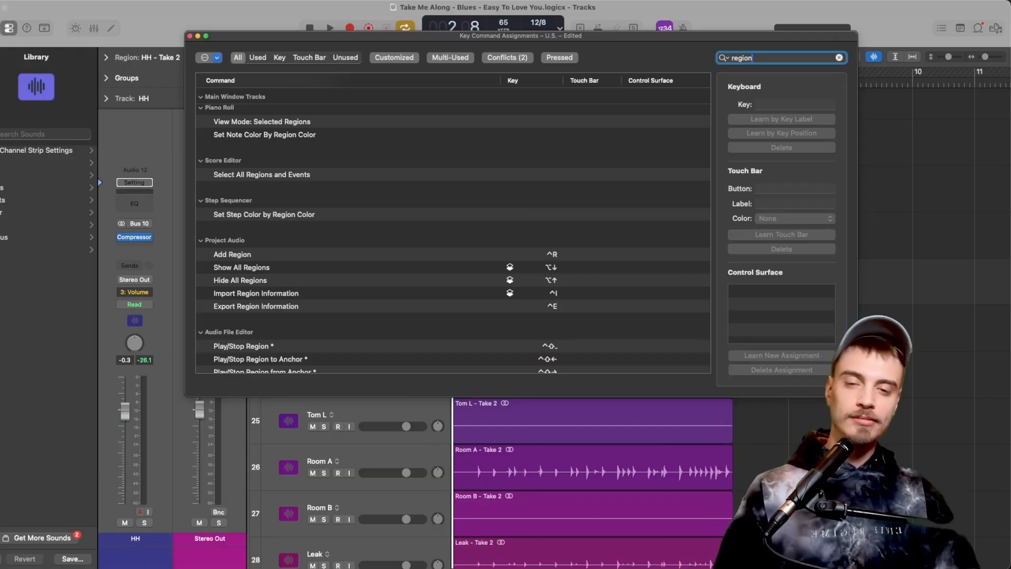